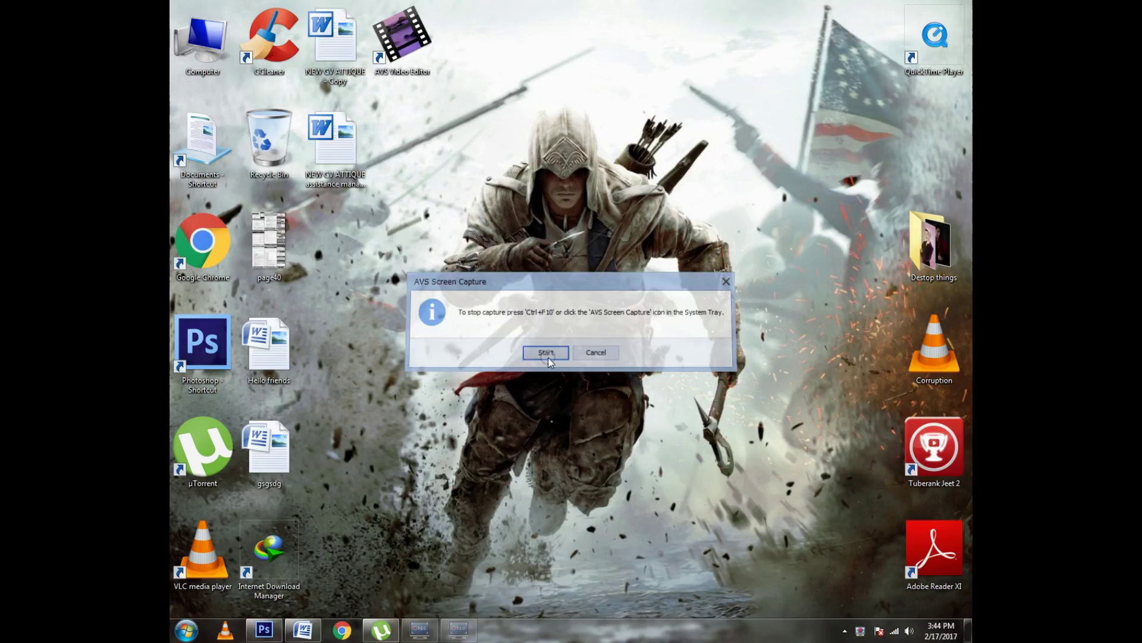
- Let the ALLWORK intro animation finish until the Windows desktop shows
left_click(548, 357)
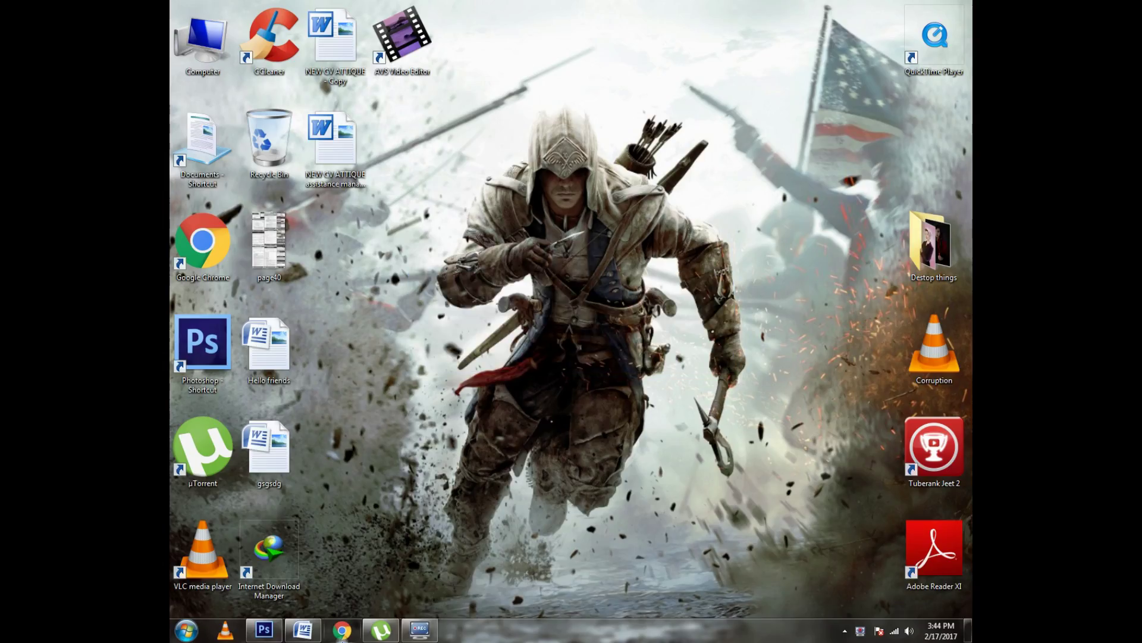
- In the Word tutorial, highlight the heading, the introduction and the first bullet about importing the picture
left_click(303, 629)
left_click_drag(370, 173, 503, 166)
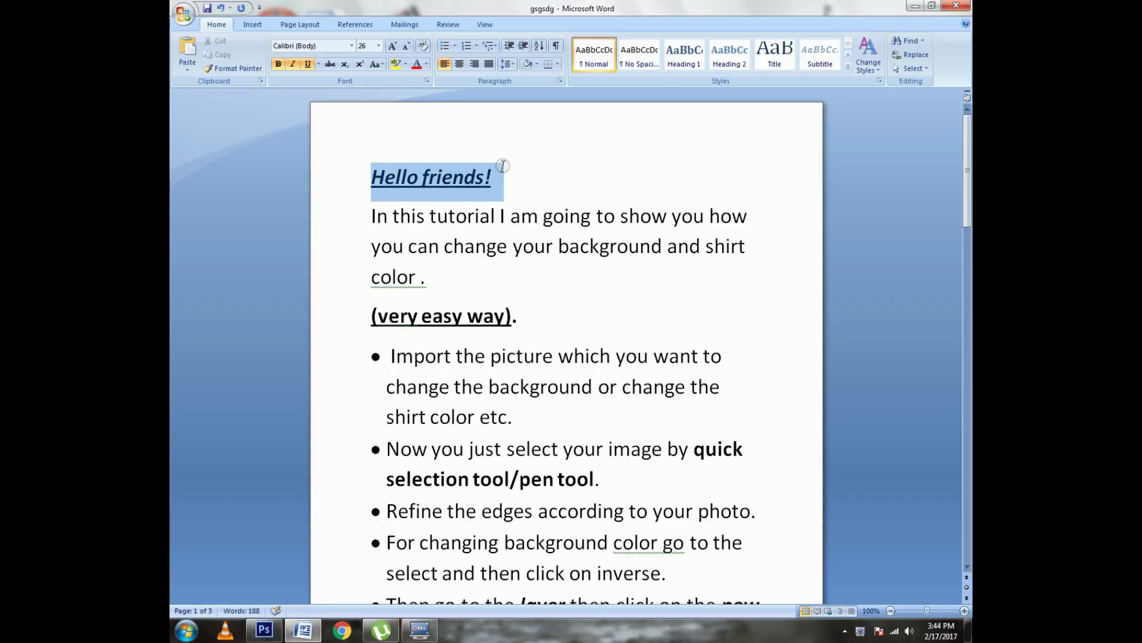
left_click_drag(370, 212, 761, 239)
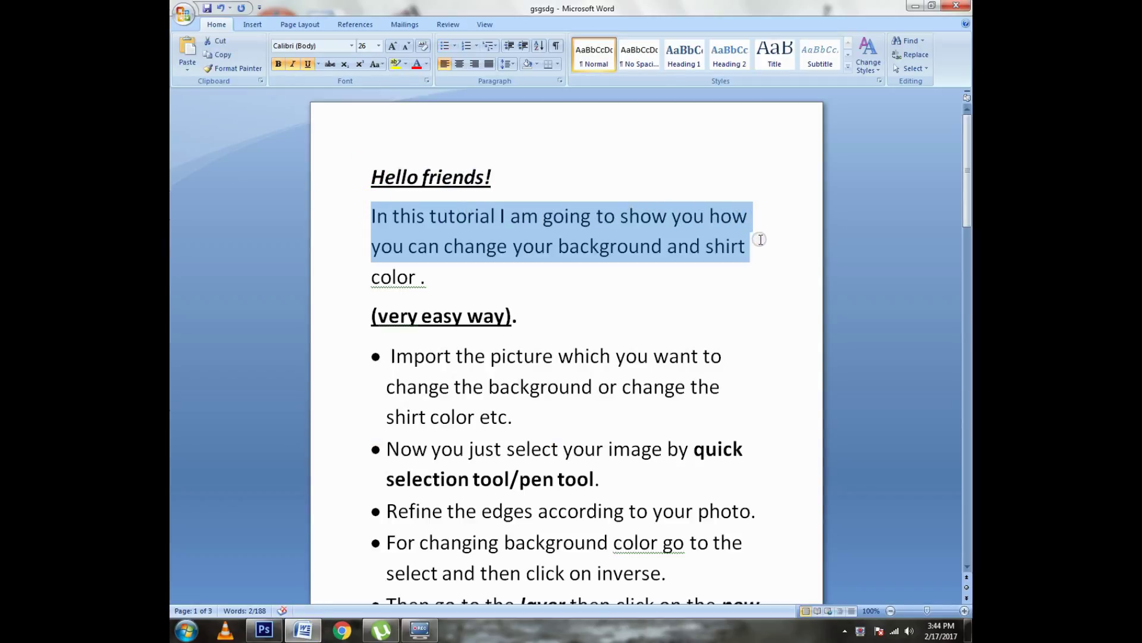
left_click_drag(369, 311, 601, 306)
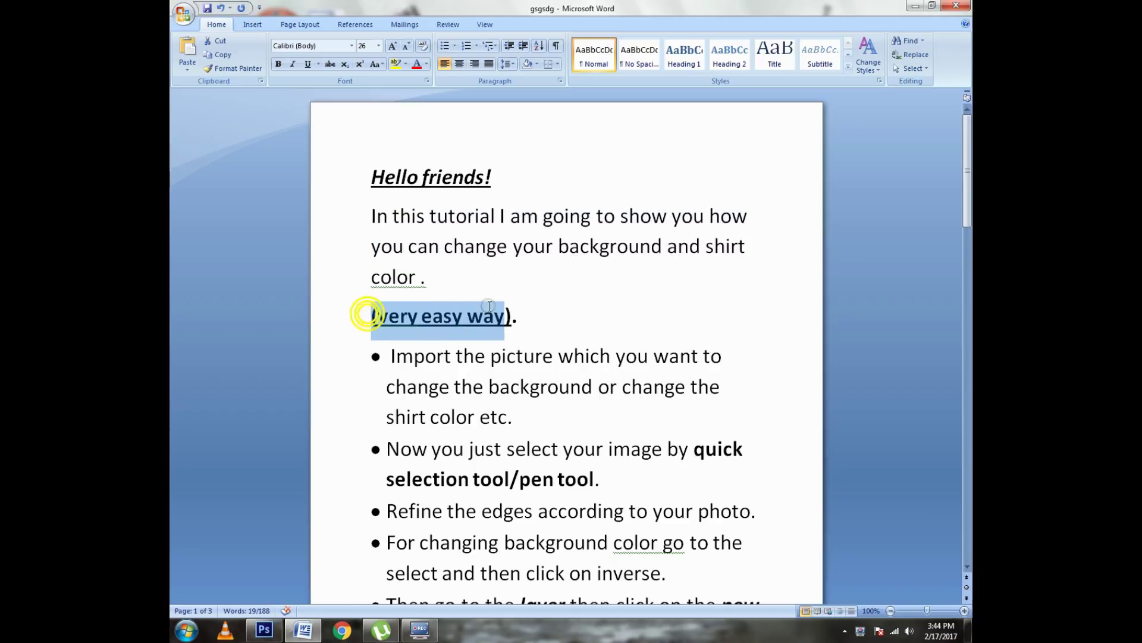
left_click(562, 310)
mouse_move(388, 353)
left_mouse_down()
mouse_move(730, 389)
mouse_move(727, 409)
left_mouse_up()
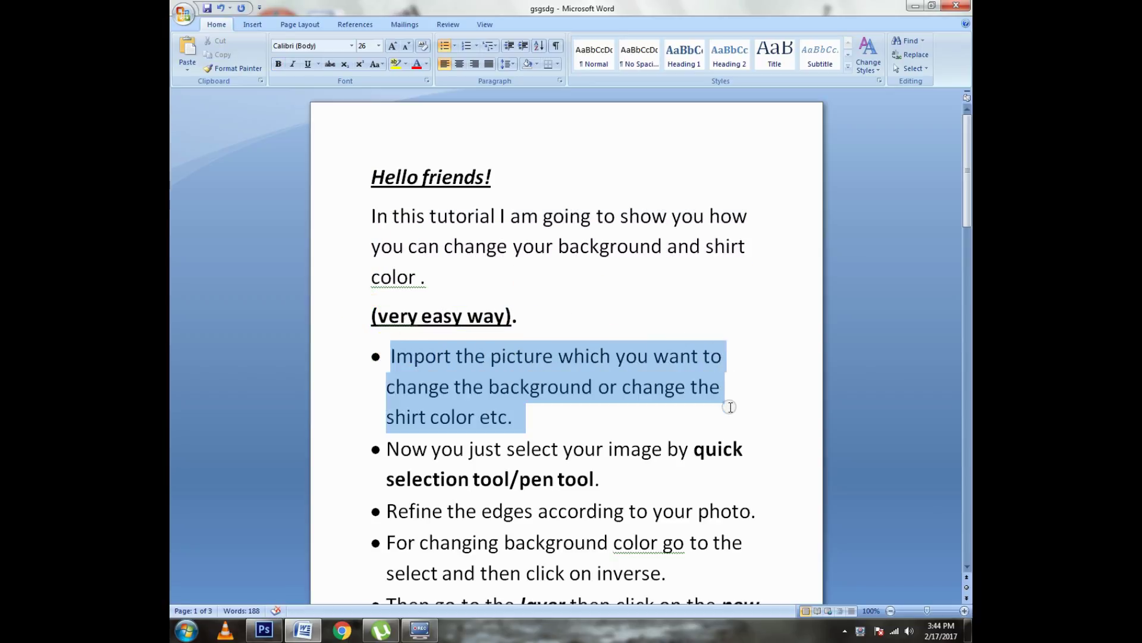
- Open Final_Image in Photoshop through File > Open
left_click(264, 630)
left_click(206, 9)
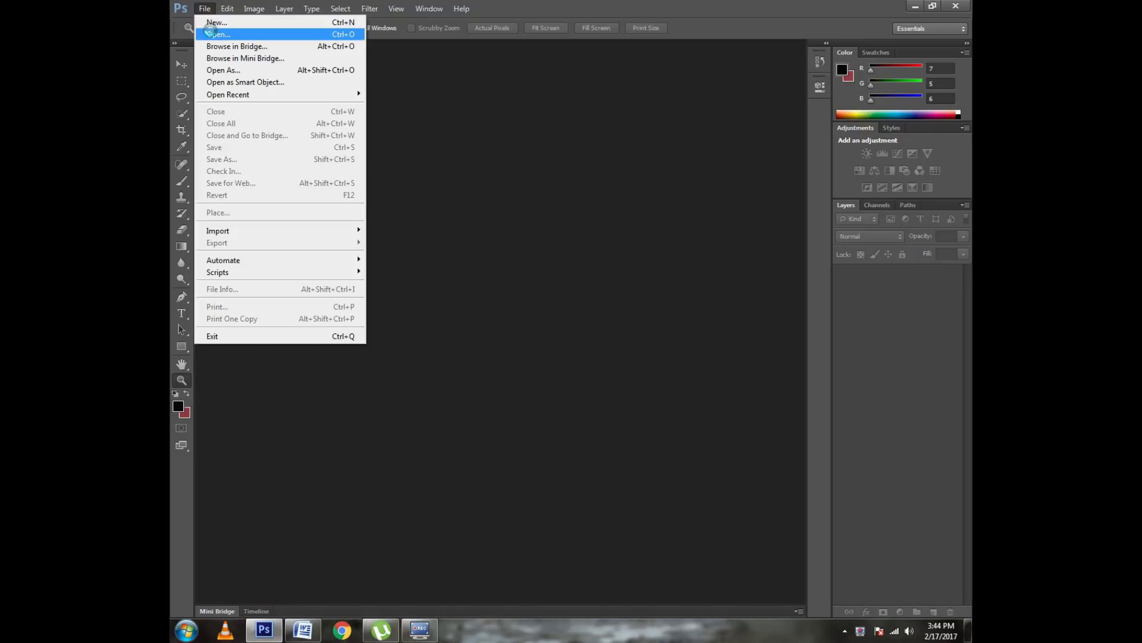
left_click(206, 34)
left_click_drag(733, 172, 651, 253)
left_click(623, 279)
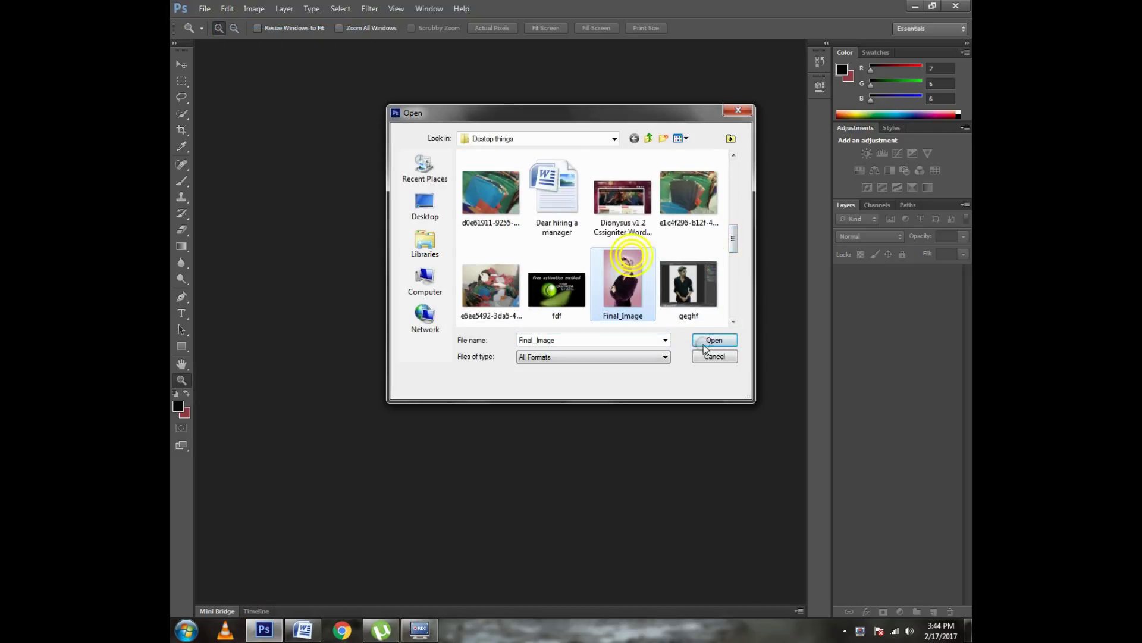
left_click(714, 340)
- Highlight the tutorial's second bullet on selecting the image, then fit the portrait on screen
left_click(305, 630)
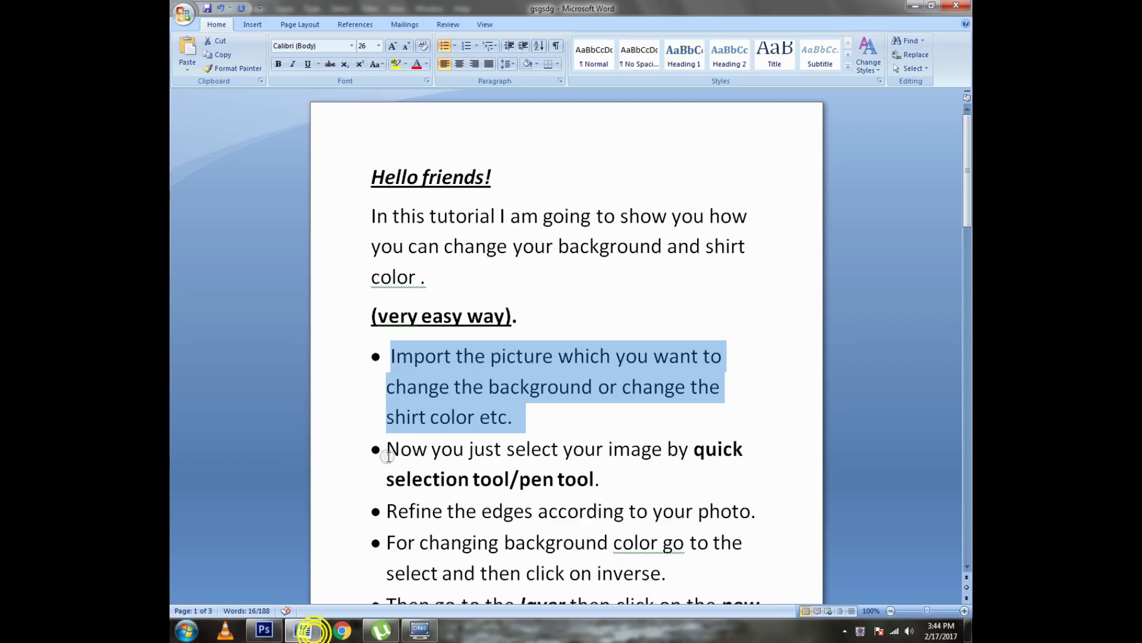
left_click_drag(388, 388, 711, 412)
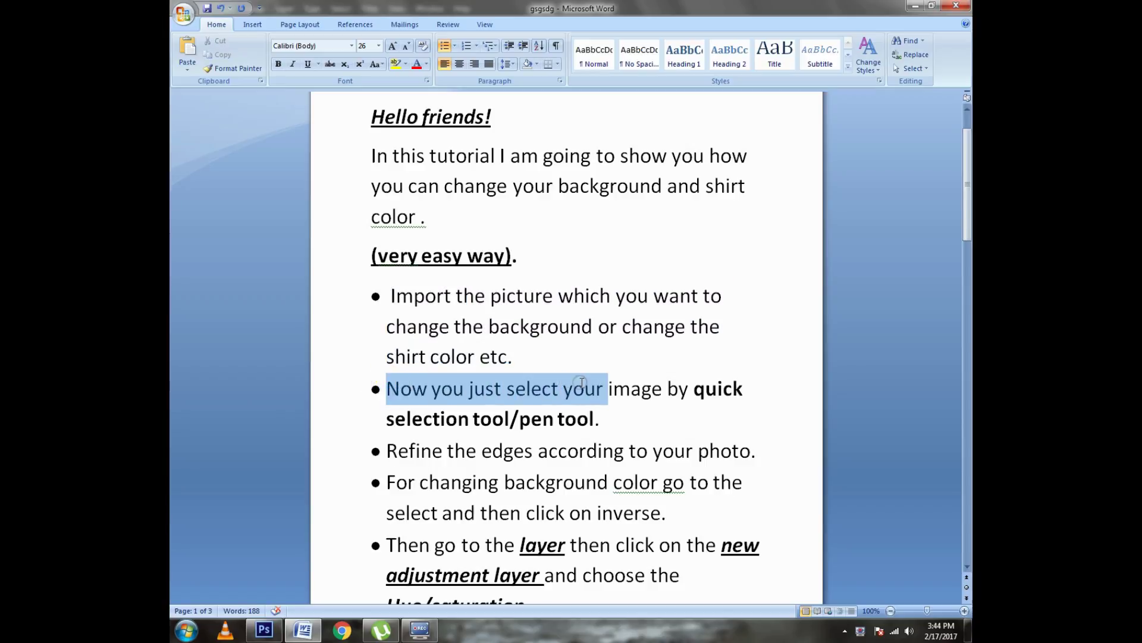
left_click(264, 630)
left_click(550, 28)
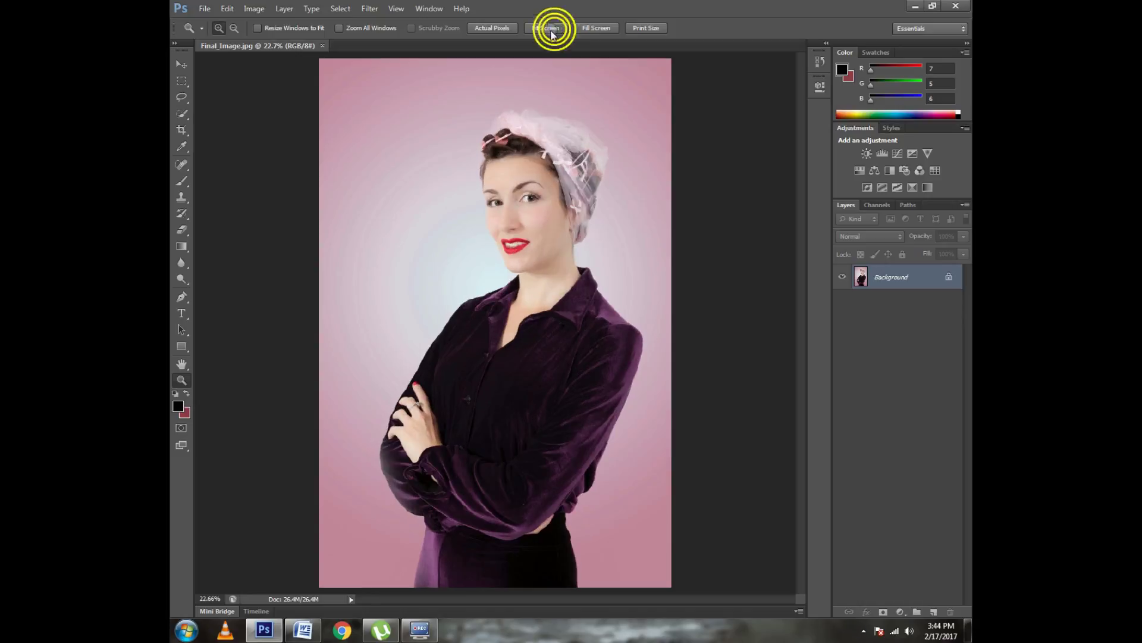
- Quick Select the woman's face, neck and veil with a 50 px brush, trimming background at the veil's top right
left_click(183, 118)
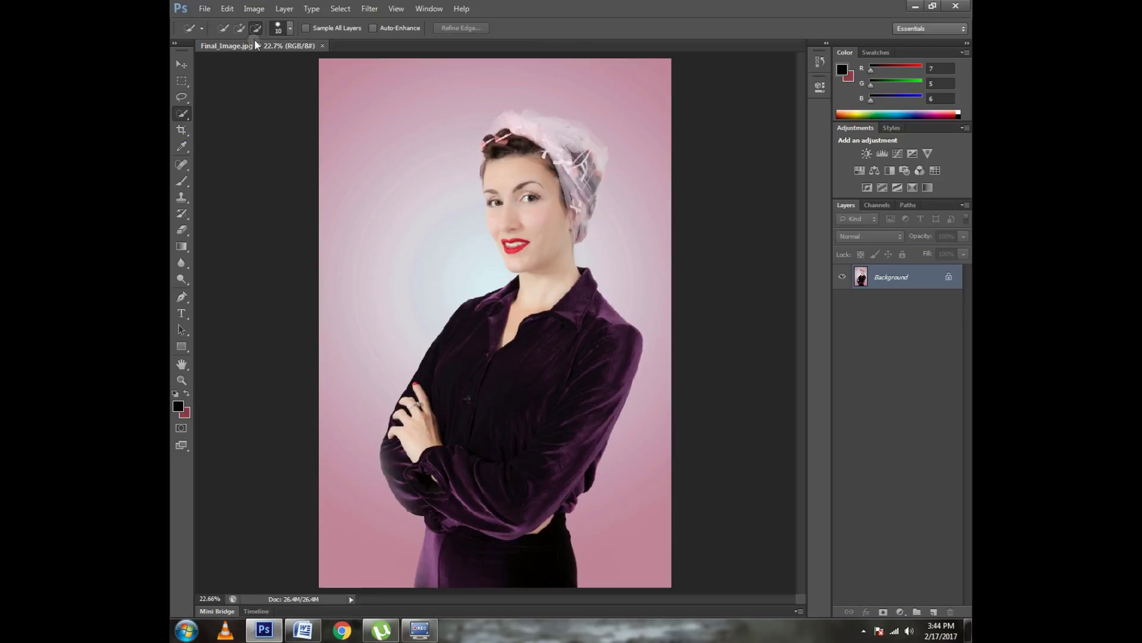
left_click(289, 28)
left_click_drag(227, 63, 254, 67)
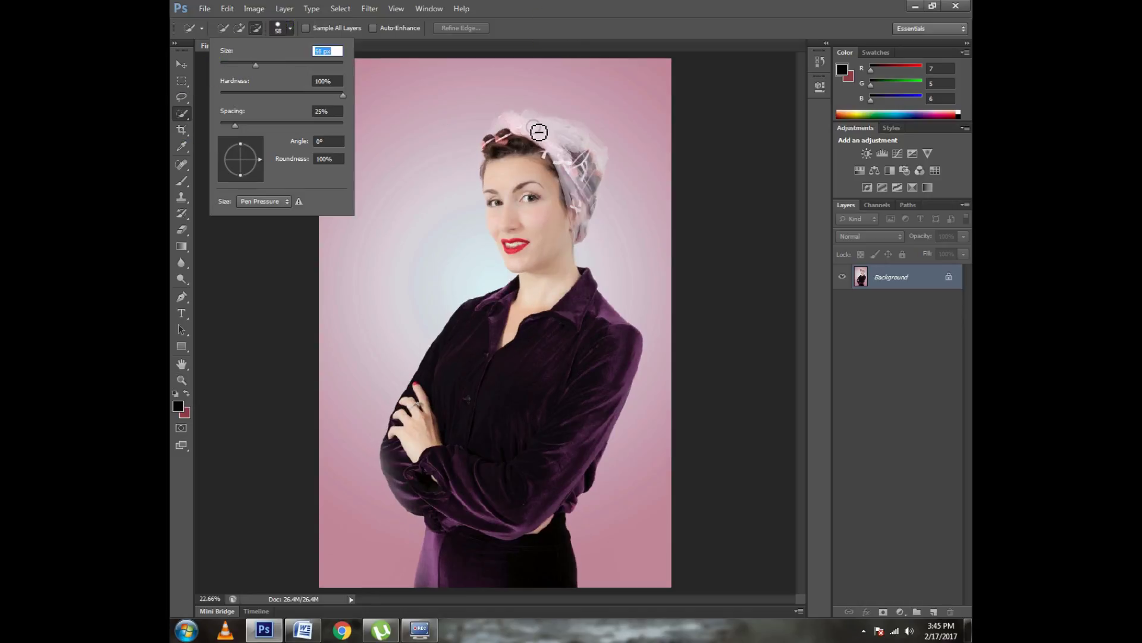
mouse_move(546, 133)
left_mouse_down()
mouse_move(524, 202)
mouse_move(517, 307)
mouse_move(450, 376)
mouse_move(401, 461)
mouse_move(455, 532)
mouse_move(503, 458)
left_mouse_up()
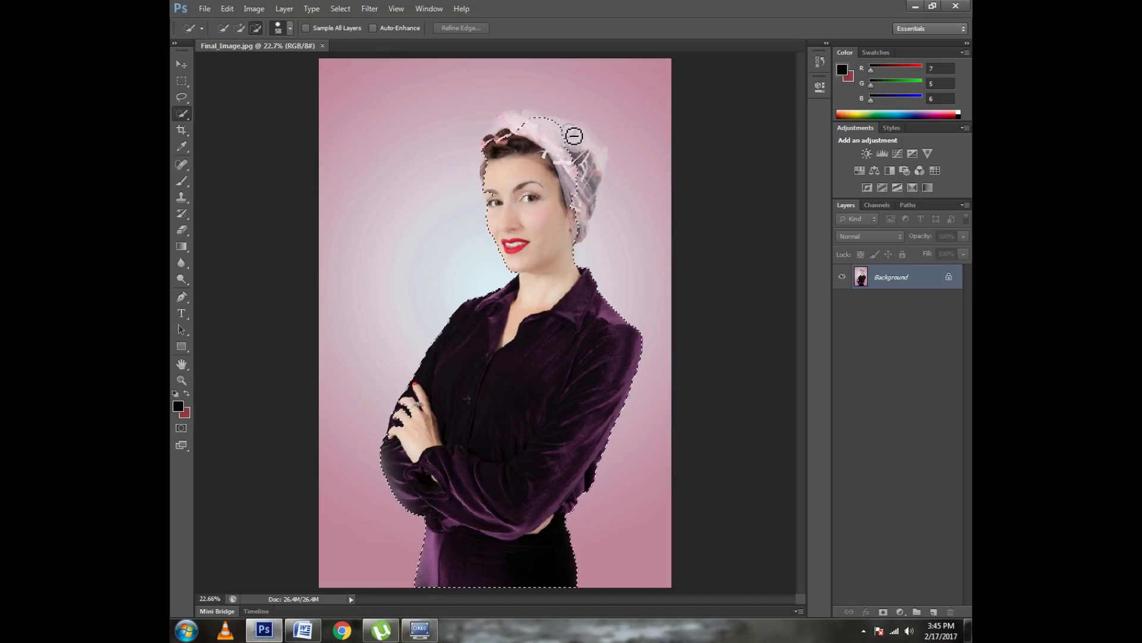
left_click_drag(598, 179, 584, 131)
left_click_drag(497, 135, 581, 133)
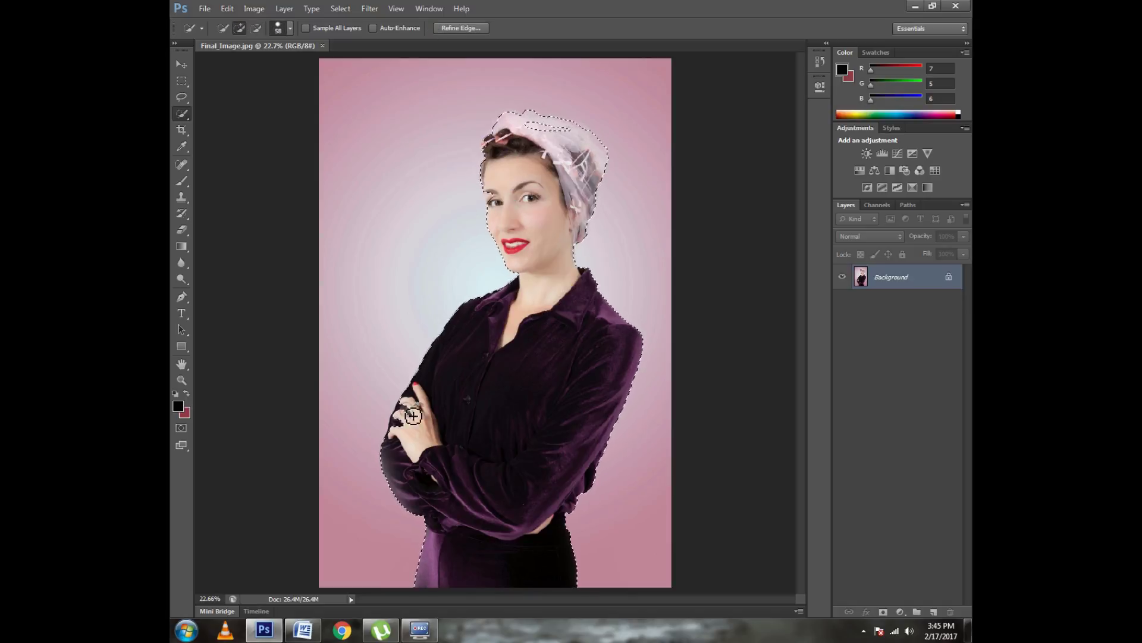
left_click(182, 379)
- Zoom to 300%, shrink the Quick Selection brush to 10 px and extend the selection over the hair bun
left_click(492, 147)
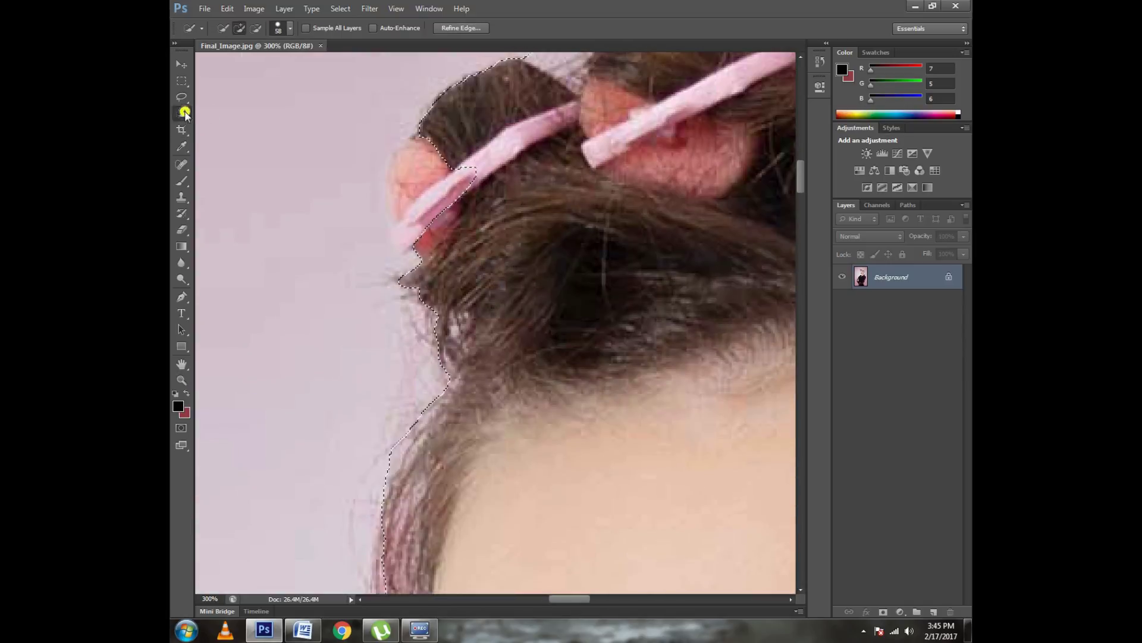
left_click(182, 113)
left_click(278, 28)
left_click_drag(227, 65, 221, 65)
left_click_drag(408, 153, 399, 186)
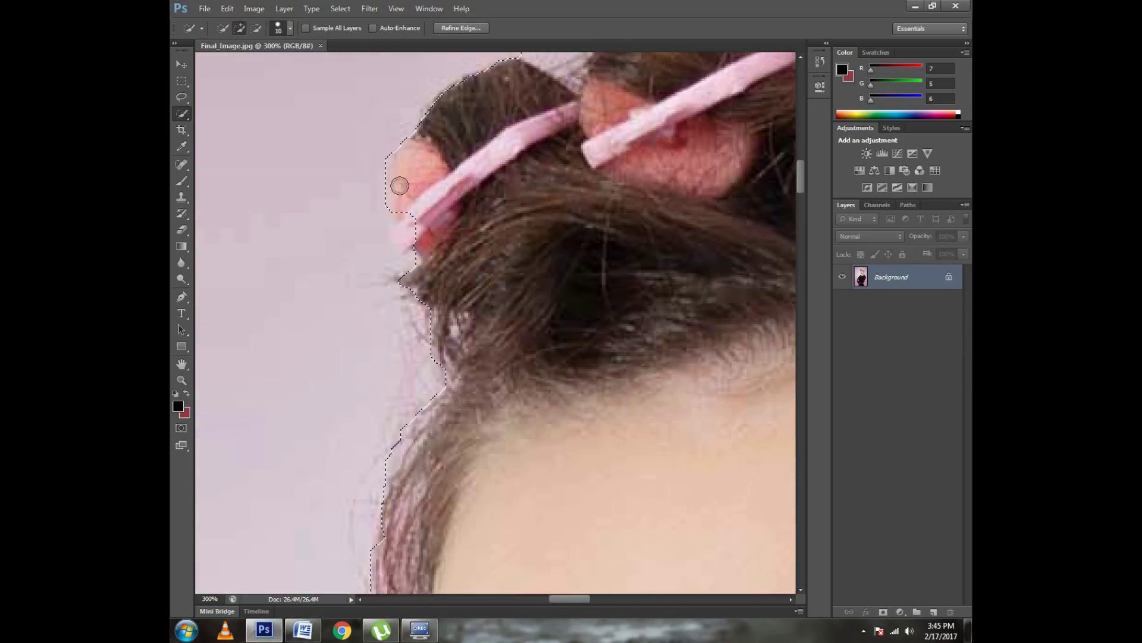
scroll(428, 286, "down", 10)
left_click_drag(438, 313, 470, 427)
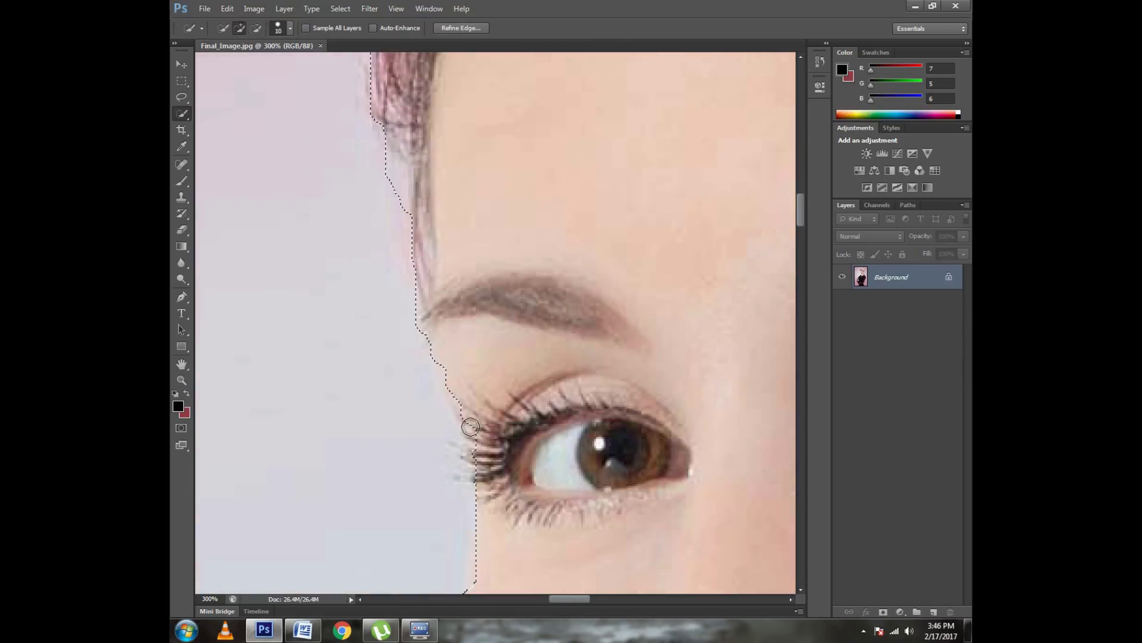
scroll(502, 189, "up", 5)
- Subtract the background above the bun from the selection
key("alt")
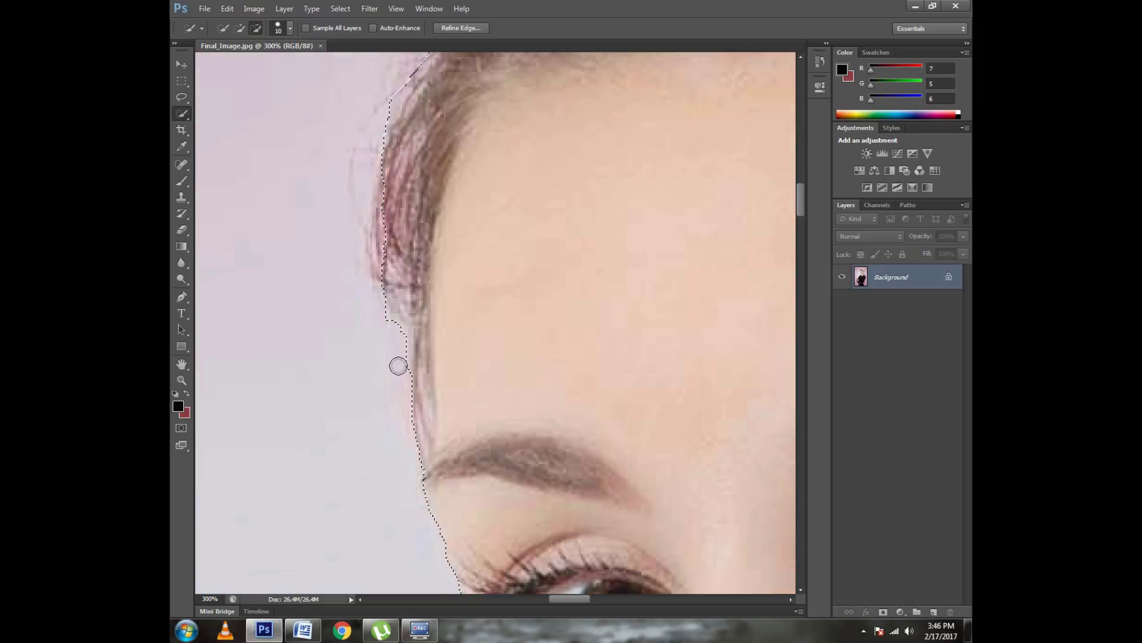
scroll(390, 357, "up", 4)
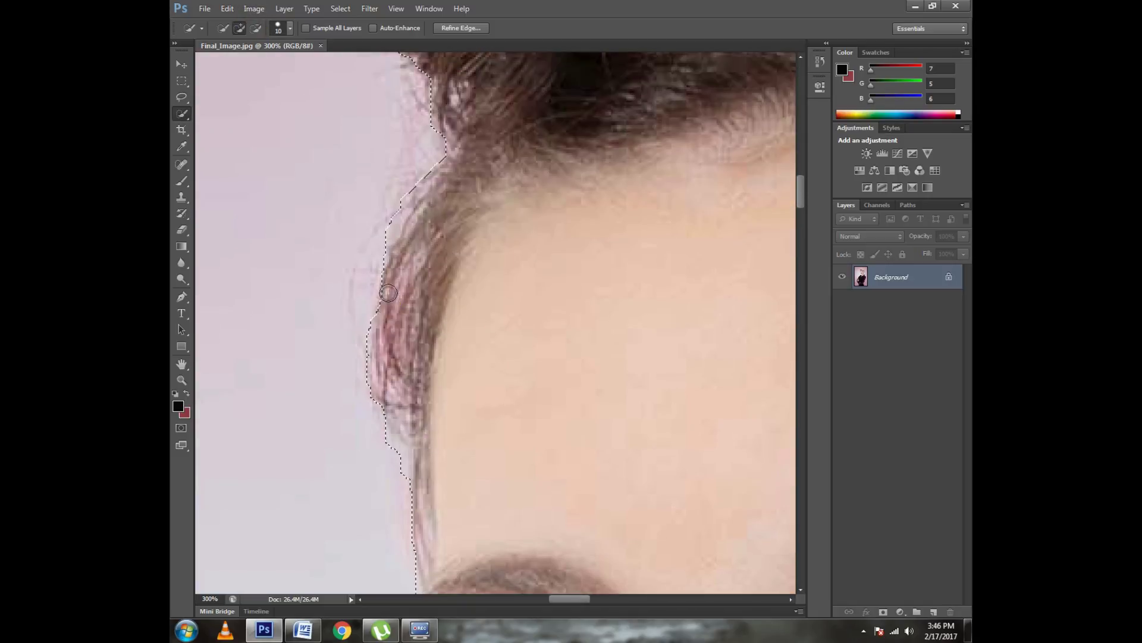
scroll(387, 293, "up", 5)
mouse_move(387, 280)
left_mouse_down()
mouse_move(407, 329)
mouse_move(370, 326)
left_mouse_up()
scroll(370, 326, "up", 10)
left_click_drag(640, 194, 545, 356)
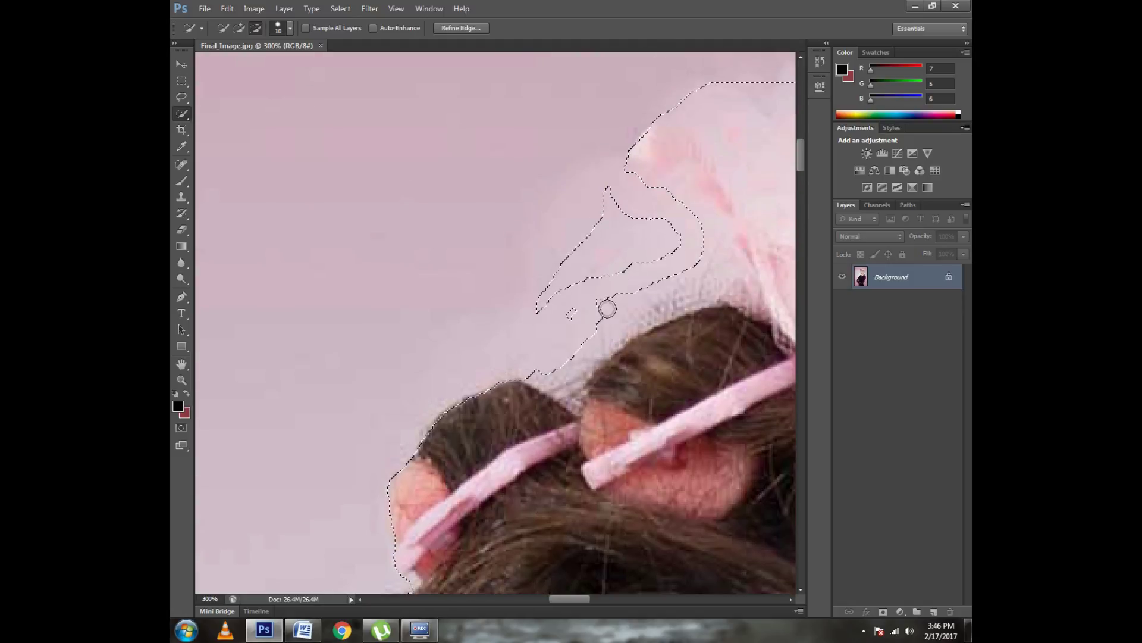
left_click_drag(612, 200, 615, 250)
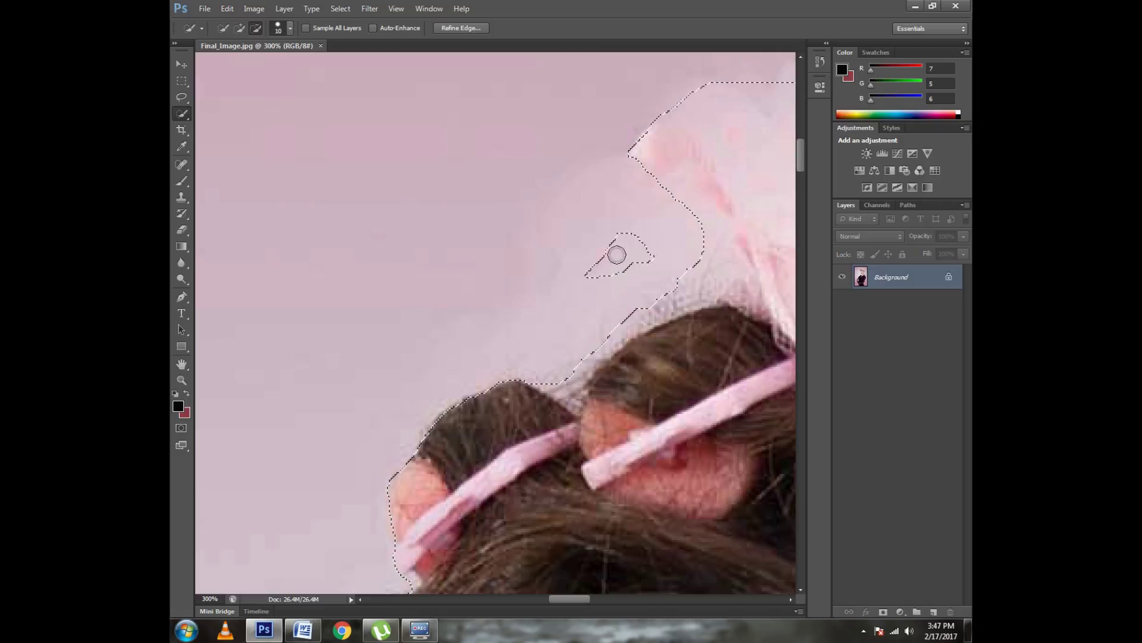
scroll(627, 280, "up", 2)
scroll(341, 173, "right", 5)
- Add the tulle's top edge, trim background off the veil top and remove a stray loop and bump
left_click_drag(341, 173, 339, 166)
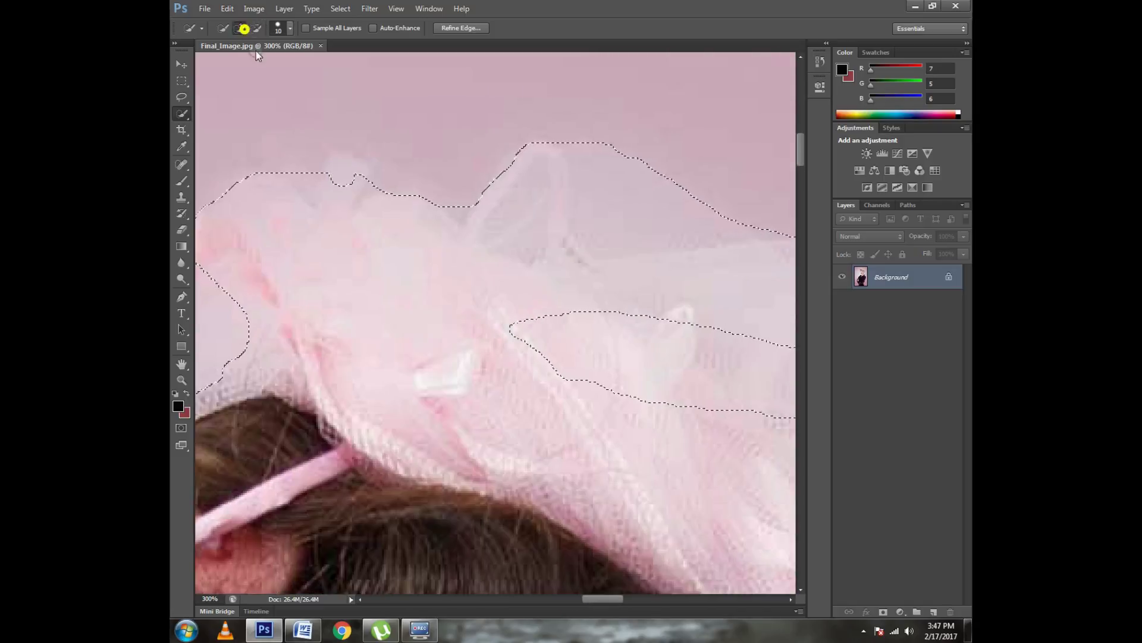
left_click(288, 31)
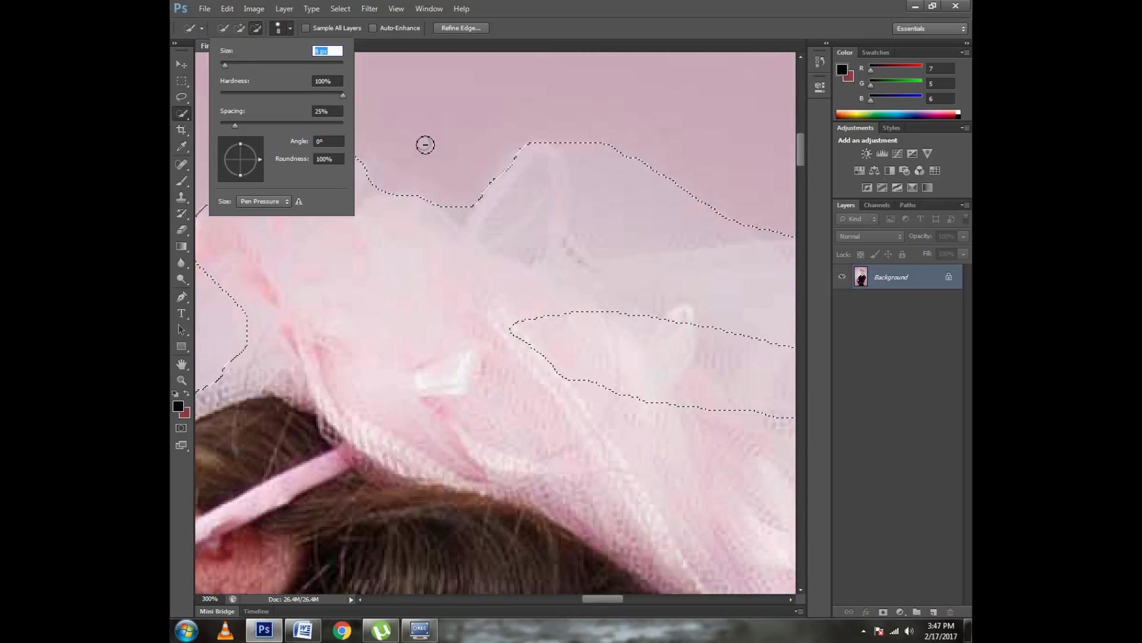
left_click_drag(311, 178, 305, 189)
left_click_drag(603, 598, 668, 598)
left_click(239, 28)
mouse_move(278, 308)
left_mouse_down()
mouse_move(418, 377)
mouse_move(335, 349)
mouse_move(357, 344)
left_mouse_up()
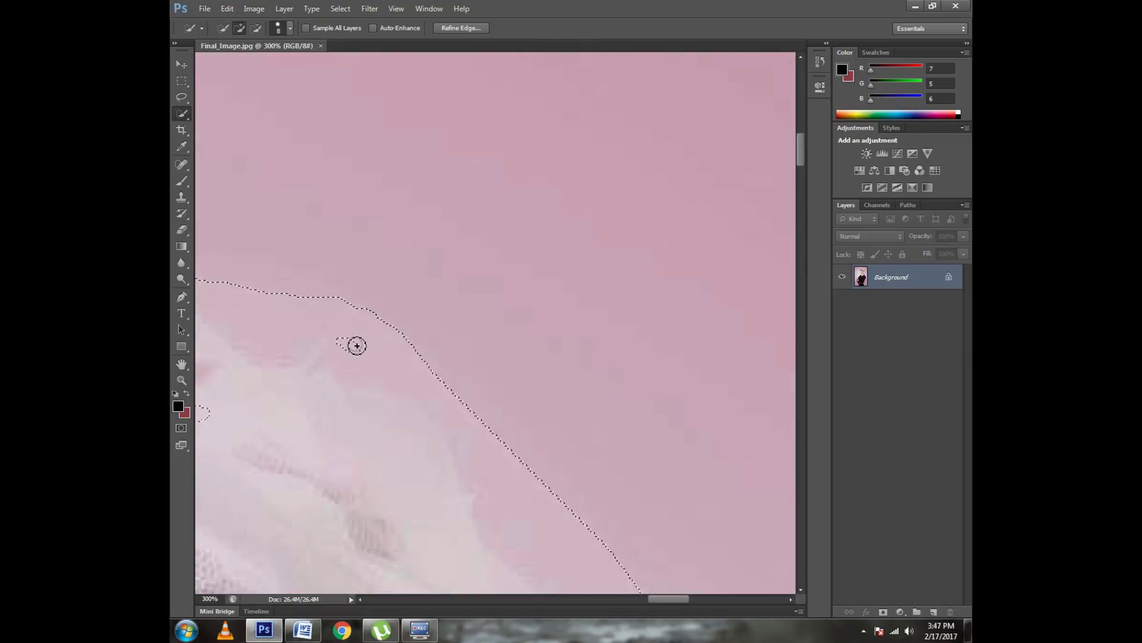
mouse_move(635, 582)
left_mouse_down()
mouse_move(392, 356)
mouse_move(390, 326)
mouse_move(359, 347)
mouse_move(411, 437)
mouse_move(370, 324)
left_mouse_up()
left_click_drag(421, 436, 424, 449)
- Refine the selection down the veil's edge and trim background from its outline
scroll(430, 440, "down", 5)
left_click_drag(337, 235, 309, 327)
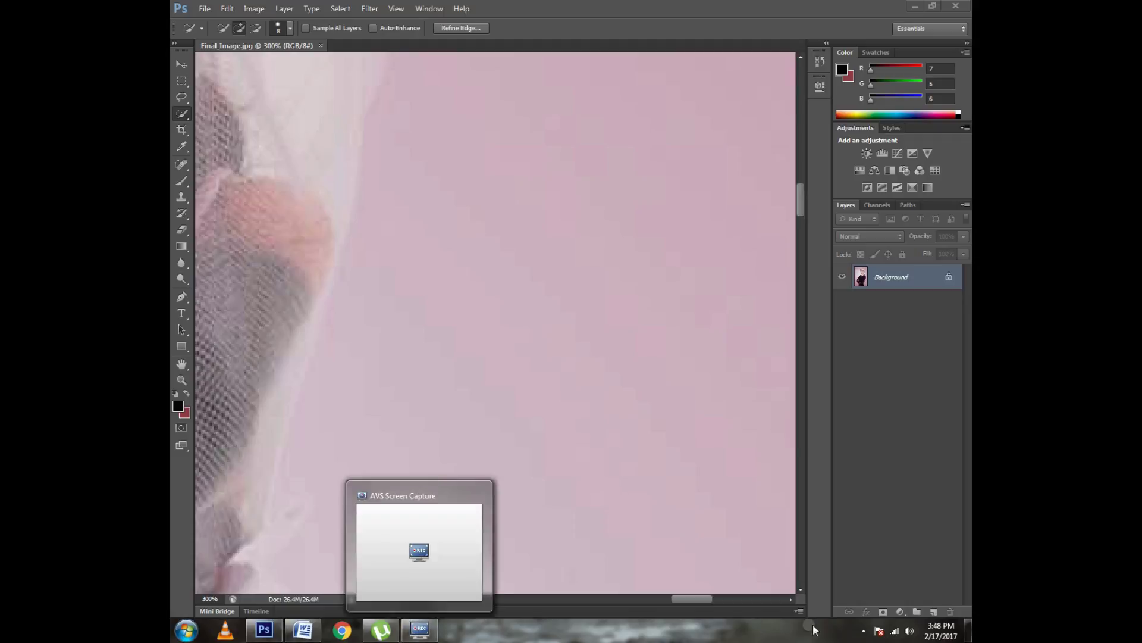
mouse_move(322, 333)
left_mouse_down()
mouse_move(286, 377)
mouse_move(258, 514)
mouse_move(476, 294)
mouse_move(445, 309)
mouse_move(422, 386)
left_mouse_up()
scroll(467, 269, "down", 2)
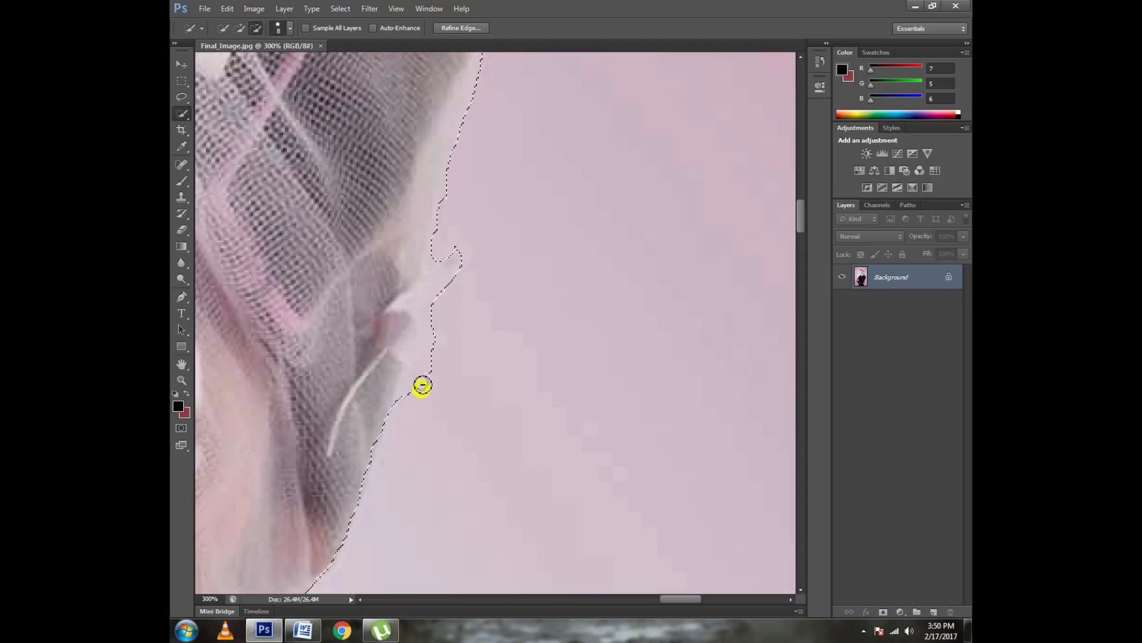
scroll(416, 390, "down", 3)
scroll(416, 393, "down", 3)
left_click_drag(293, 383, 280, 513)
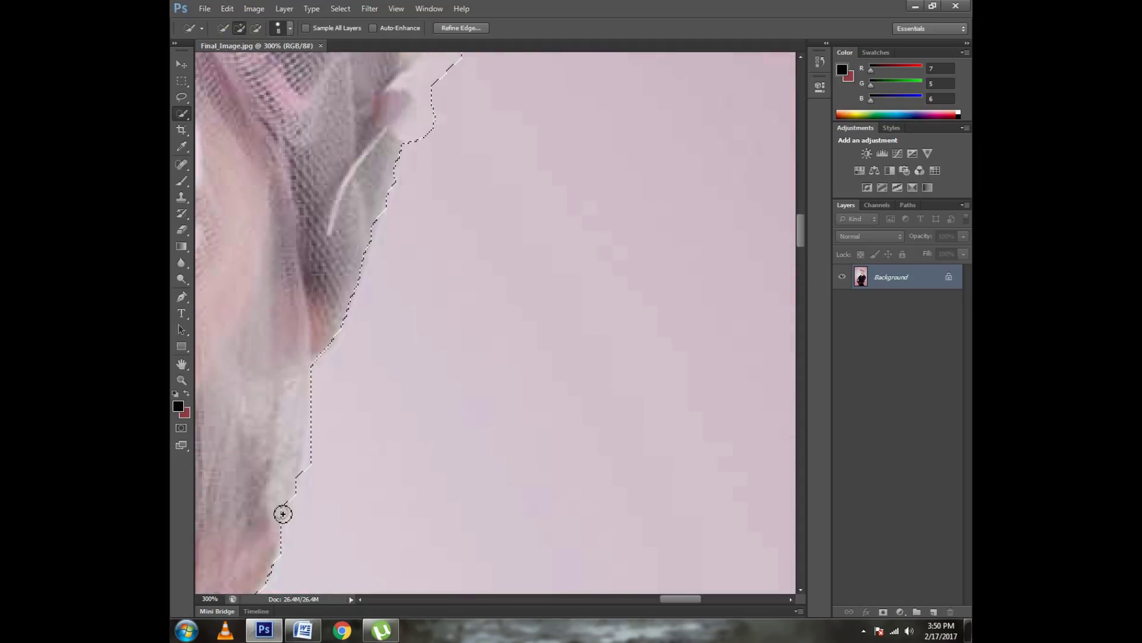
left_click(256, 28)
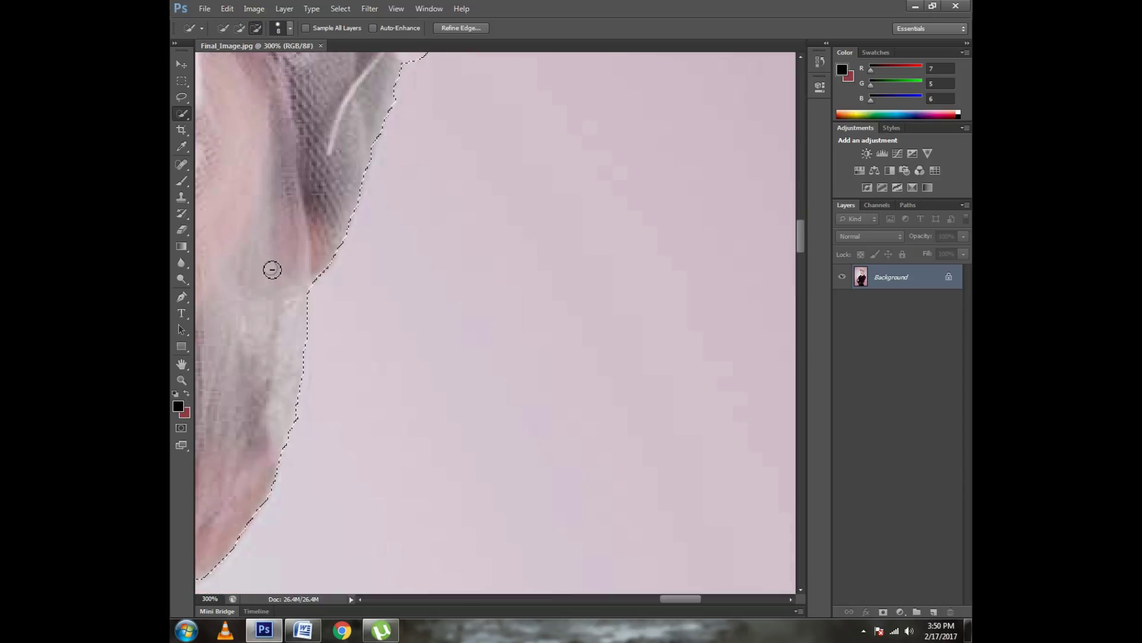
left_click_drag(304, 339, 331, 261)
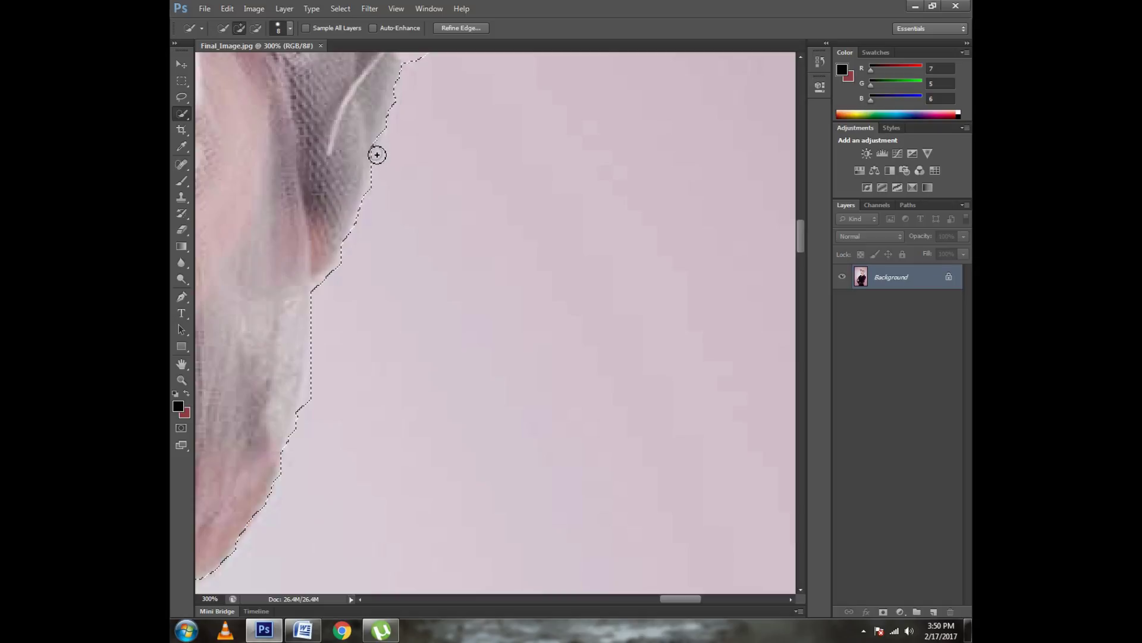
- Add a missed piece of veil, remove stray background nearby, and pan to the purple sweater edge
left_click(422, 173)
scroll(426, 196, "up", 3)
scroll(426, 208, "up", 2)
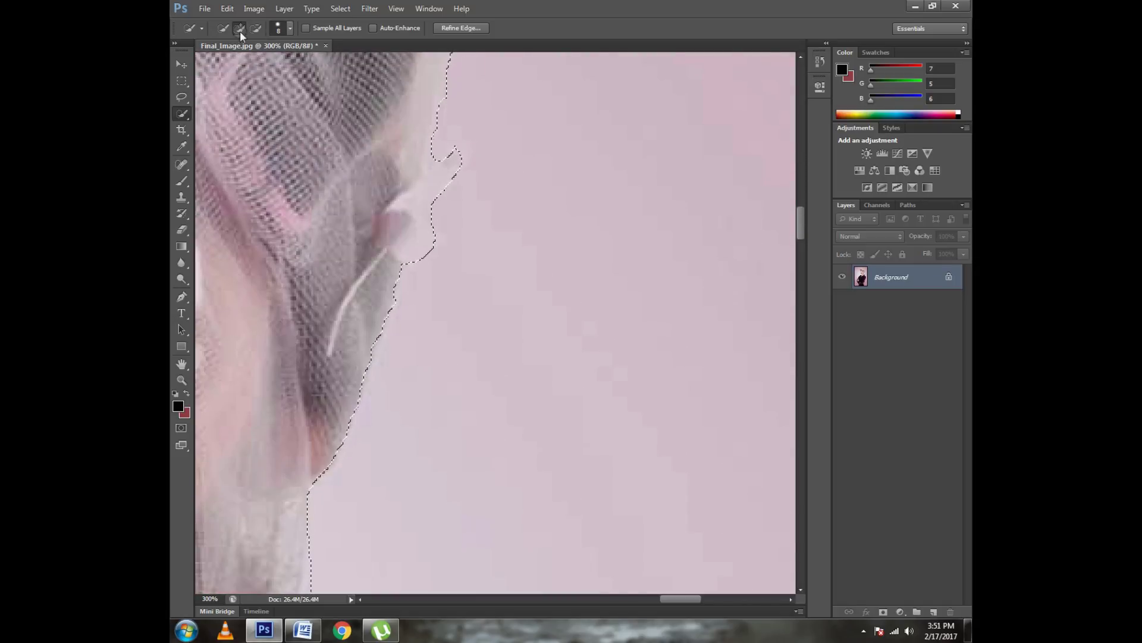
left_click_drag(370, 365, 367, 370)
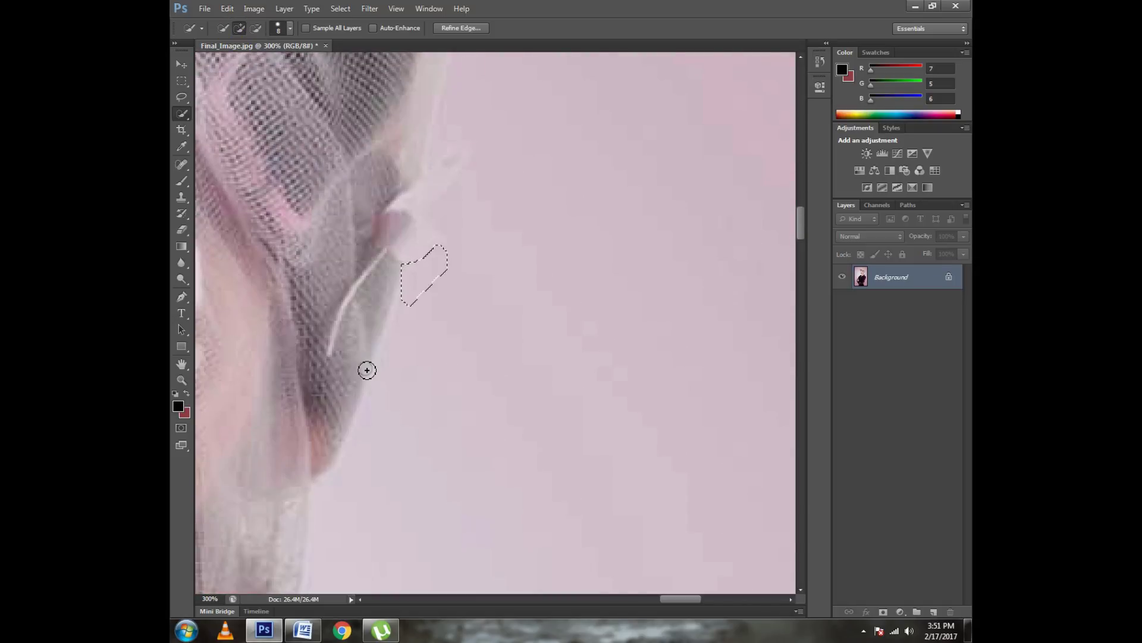
left_click(182, 364)
mouse_move(417, 536)
left_mouse_down()
mouse_move(554, 375)
mouse_move(594, 72)
left_mouse_up()
- Tighten the selection along the dark body edge of the sweater
mouse_move(485, 530)
left_mouse_down()
mouse_move(541, 323)
mouse_move(260, 76)
left_mouse_up()
key("w")
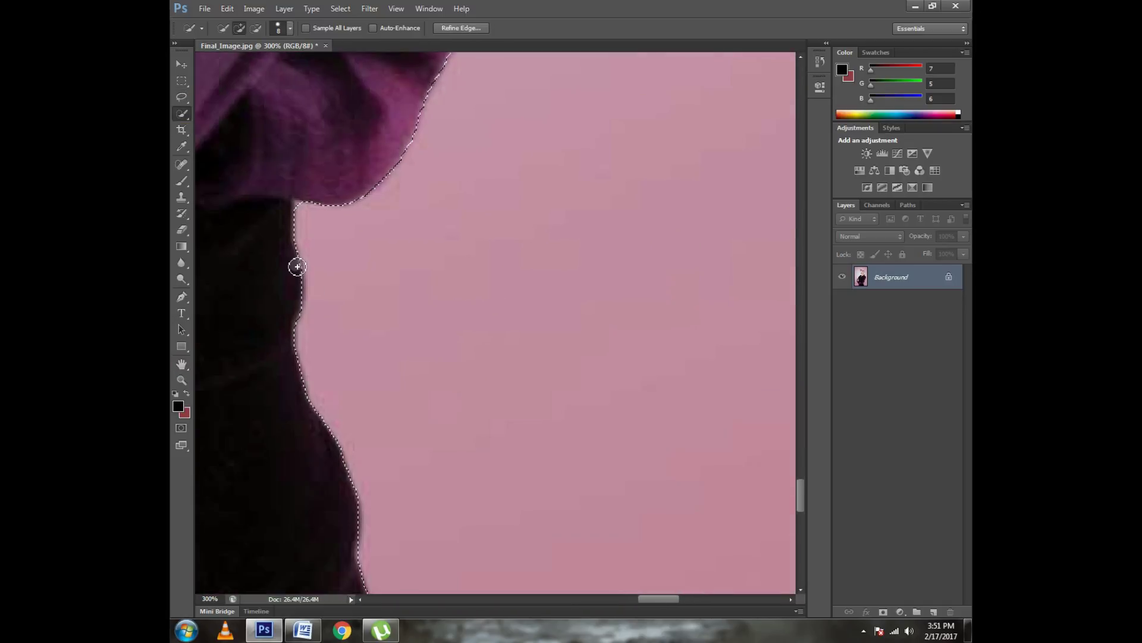
scroll(381, 423, "down", 5)
left_click(352, 428)
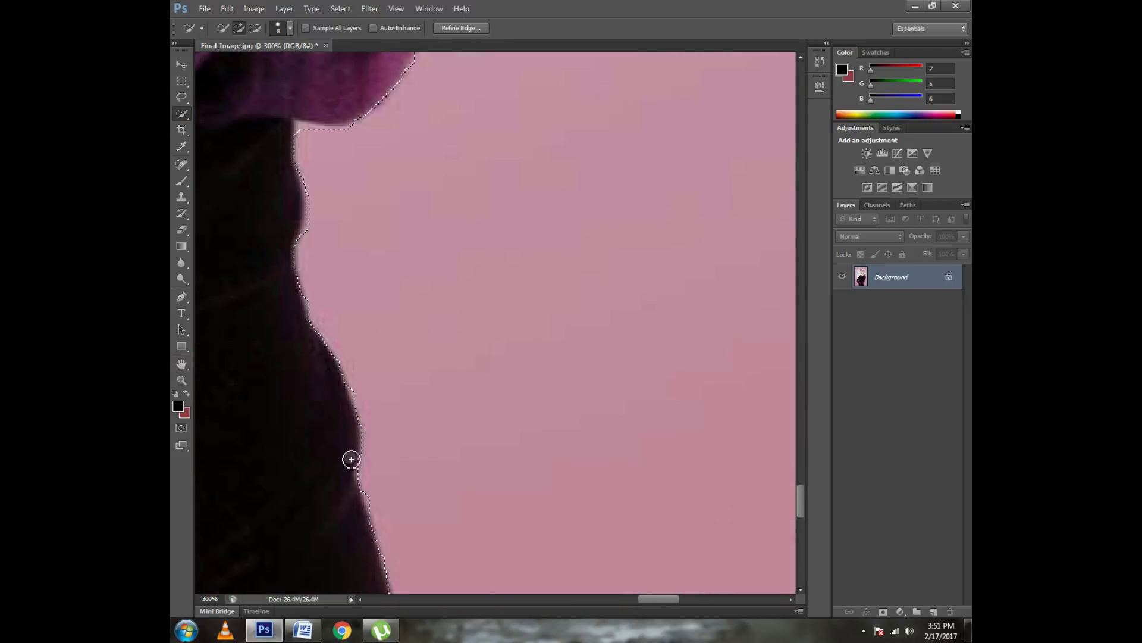
scroll(393, 458, "down", 5)
scroll(429, 456, "down", 3)
left_click(431, 301)
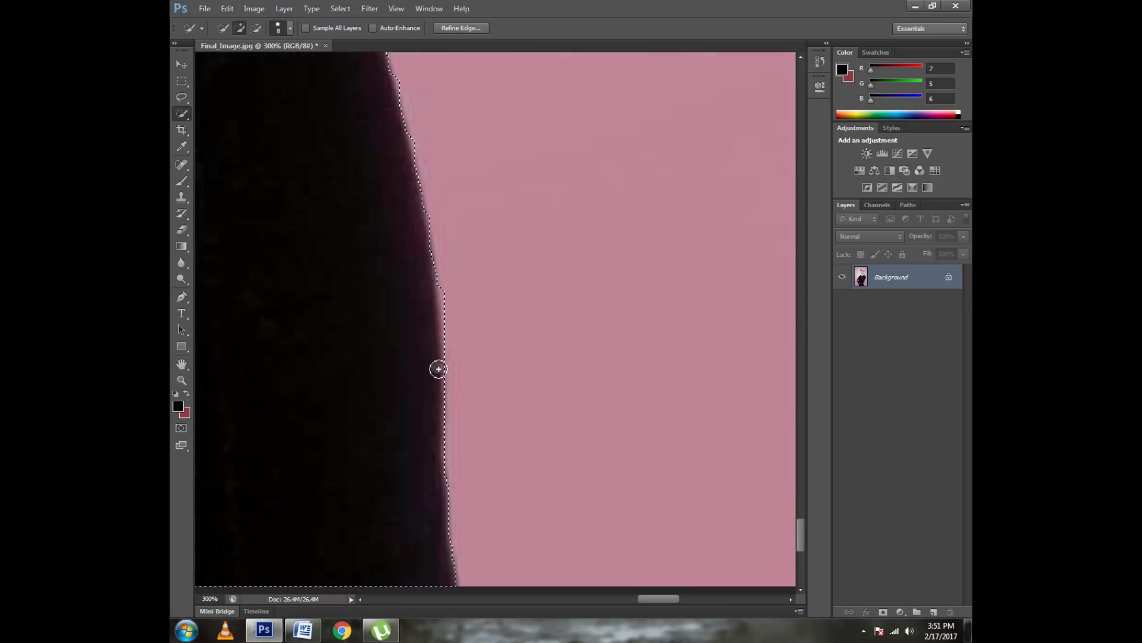
left_click_drag(418, 224, 426, 230)
- Pan along the figure and subtract stray background from the selection edge
key("h")
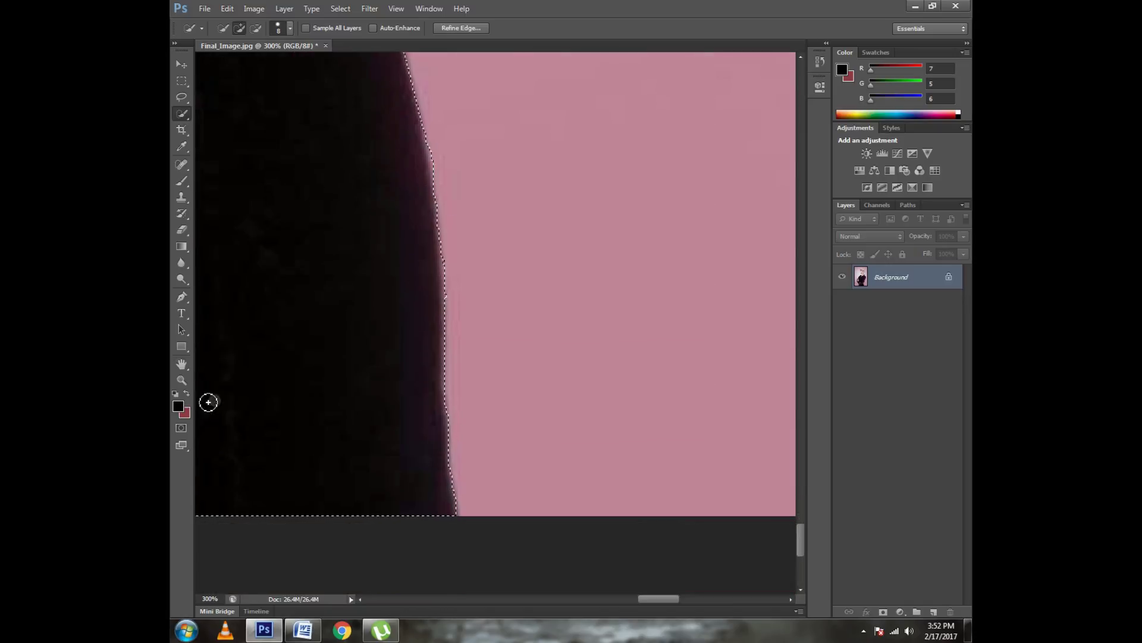
left_click_drag(357, 339, 784, 600)
left_click_drag(801, 535, 801, 400)
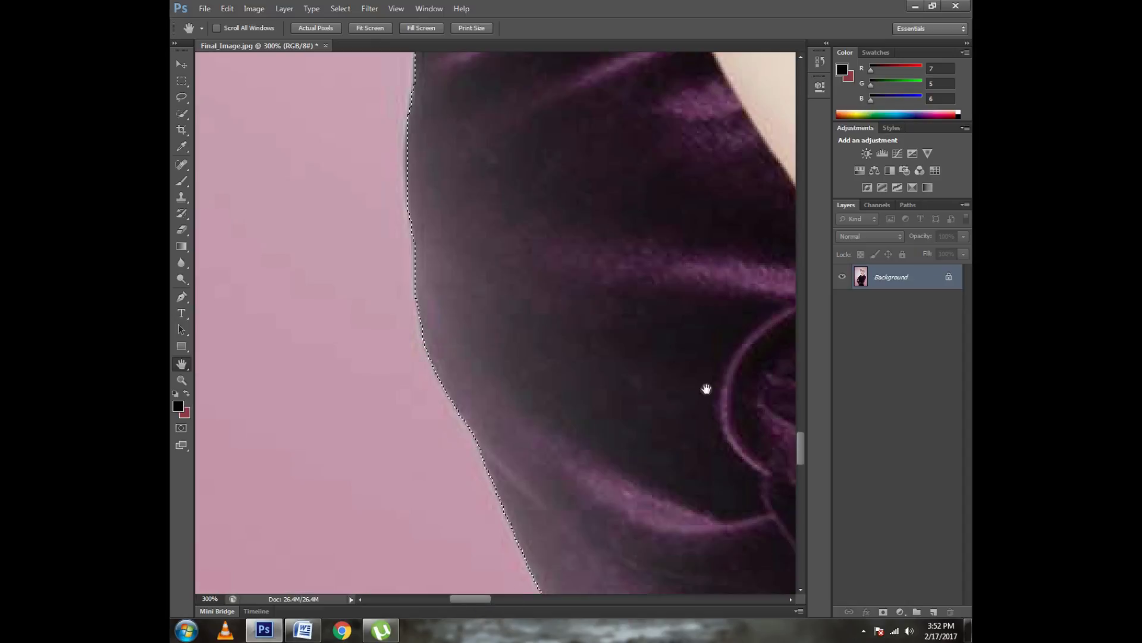
left_click_drag(469, 599, 497, 599)
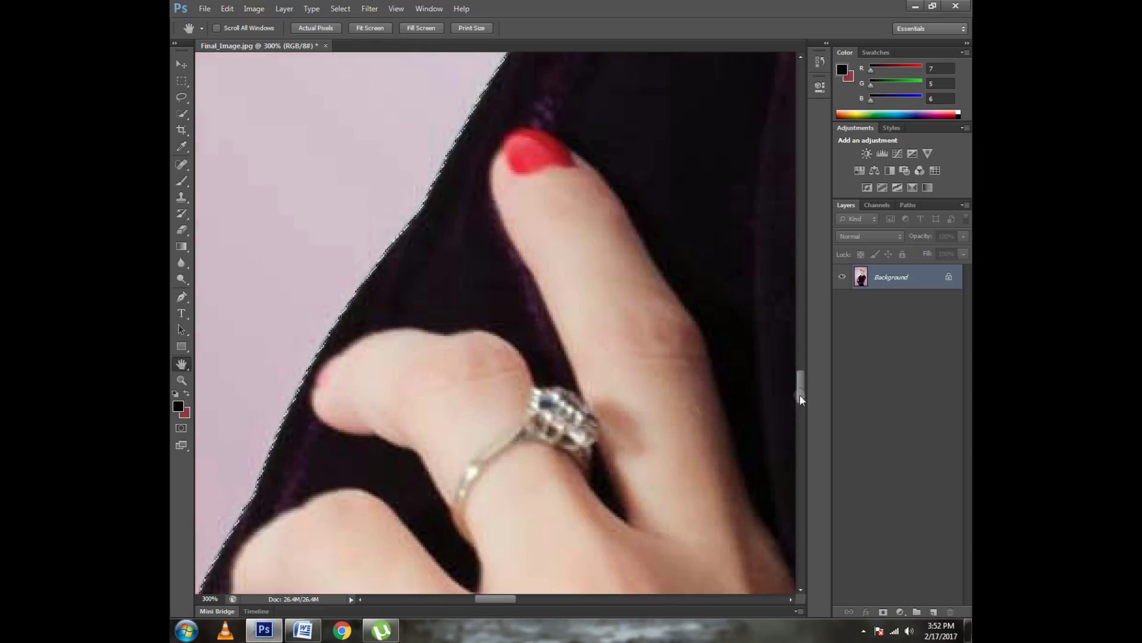
scroll(505, 599, "up", 5)
mouse_move(612, 280)
left_mouse_down()
mouse_move(521, 499)
mouse_move(605, 642)
left_mouse_up()
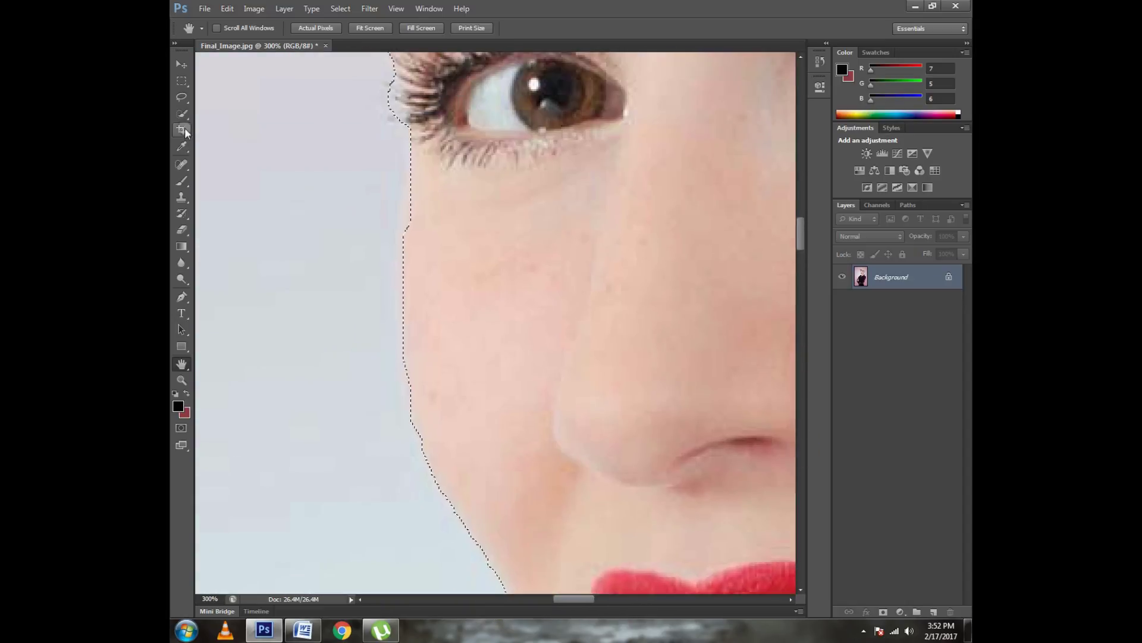
key("w")
key("alt")
scroll(557, 332, "down", 5)
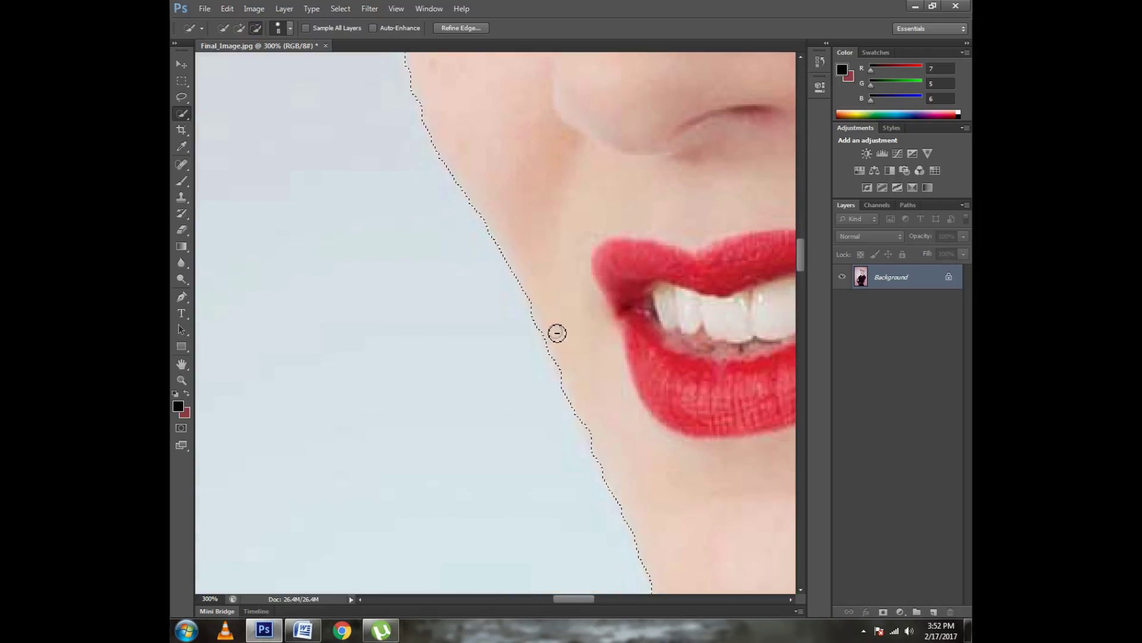
scroll(557, 333, "down", 3)
- Add the pink veil area to the selection
left_click(239, 28)
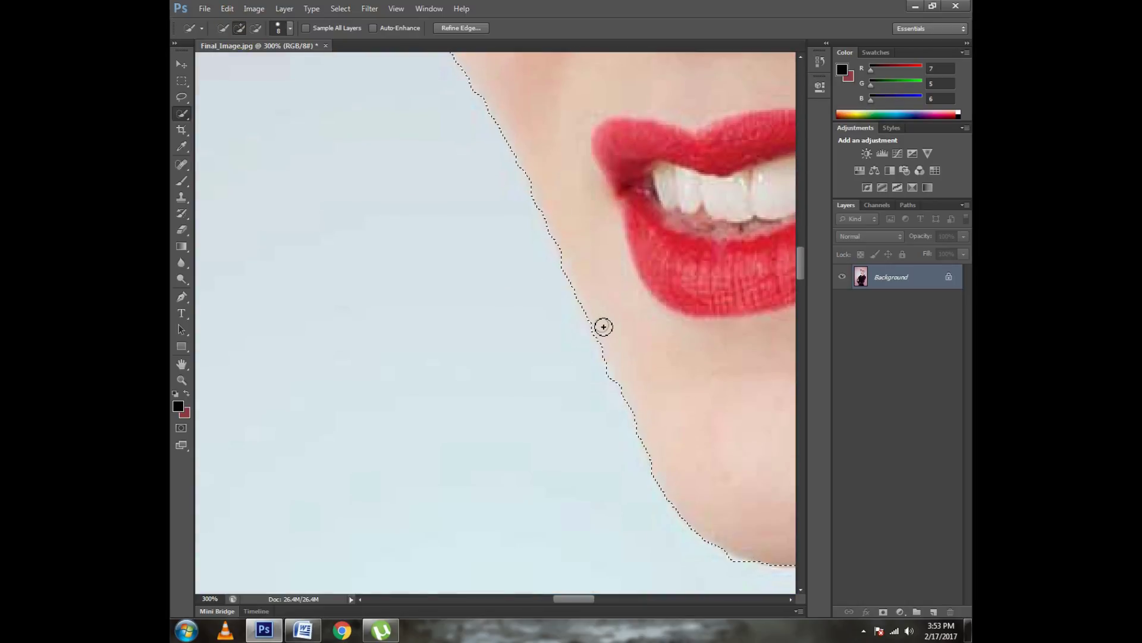
scroll(604, 327, "up", 5)
scroll(519, 224, "up", 5)
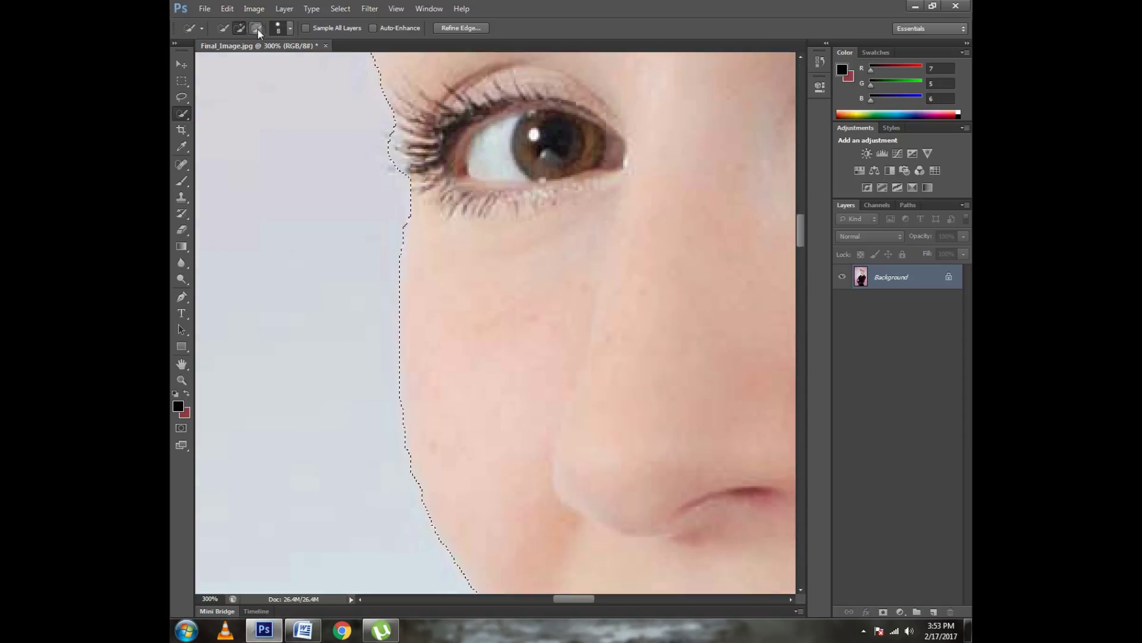
scroll(387, 154, "up", 5)
scroll(520, 189, "up", 5)
scroll(548, 153, "up", 5)
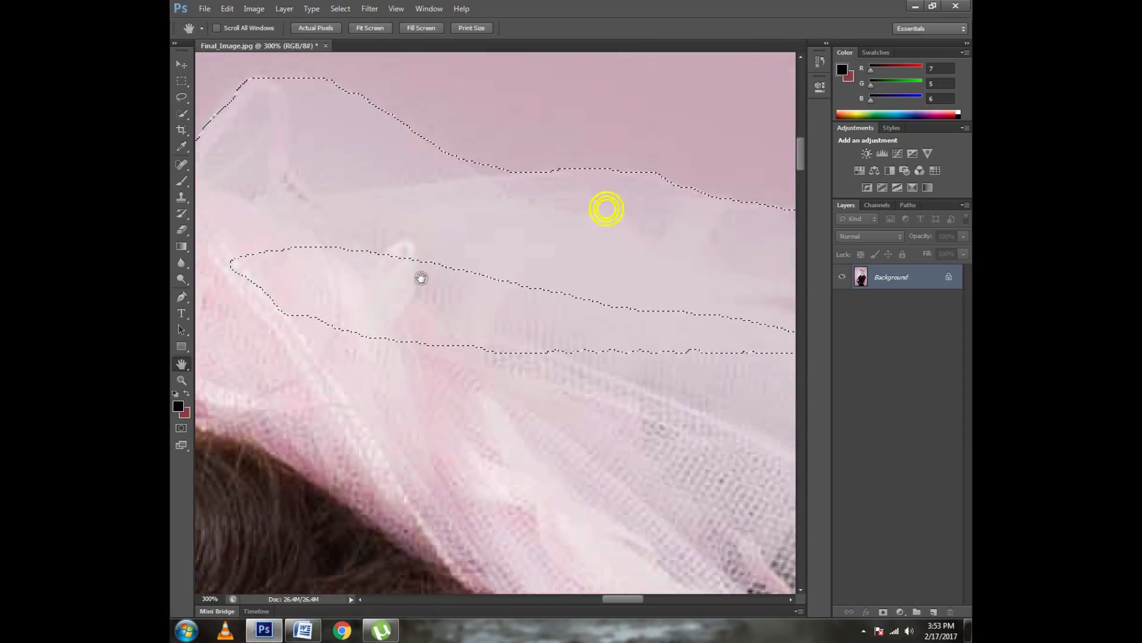
left_click(239, 28)
mouse_move(263, 252)
left_mouse_down()
mouse_move(658, 339)
mouse_move(447, 313)
left_mouse_up()
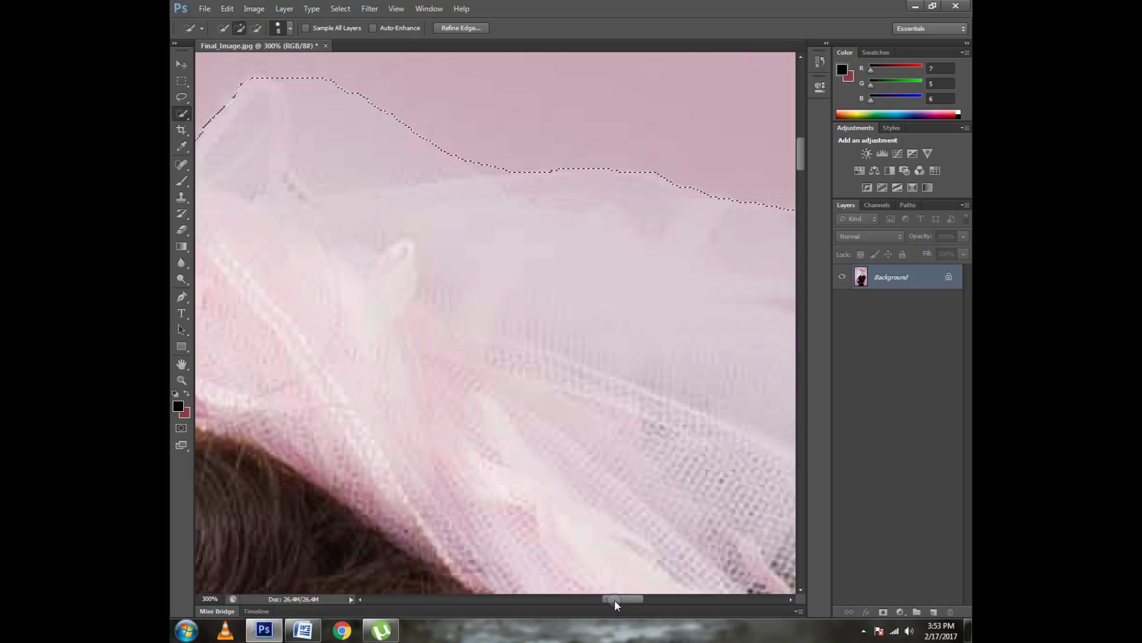
- Add the white veil near the neck to the selection
left_click_drag(614, 599, 656, 599)
scroll(595, 391, "down", 5)
scroll(602, 422, "down", 5)
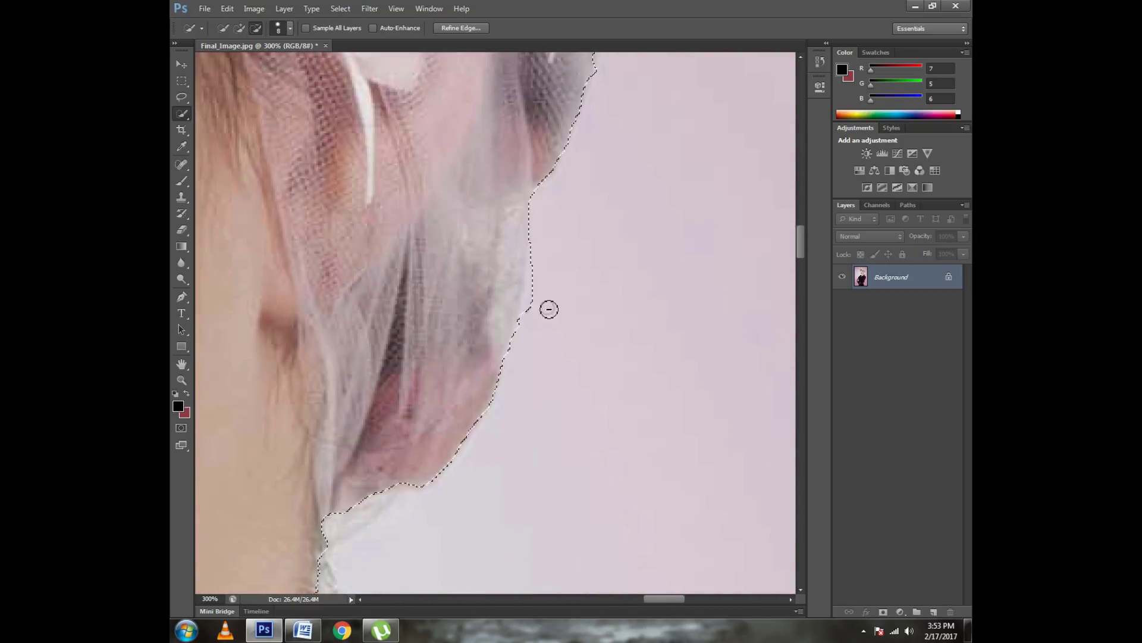
left_click_drag(548, 309, 539, 304)
scroll(535, 310, "down", 2)
scroll(502, 270, "down", 5)
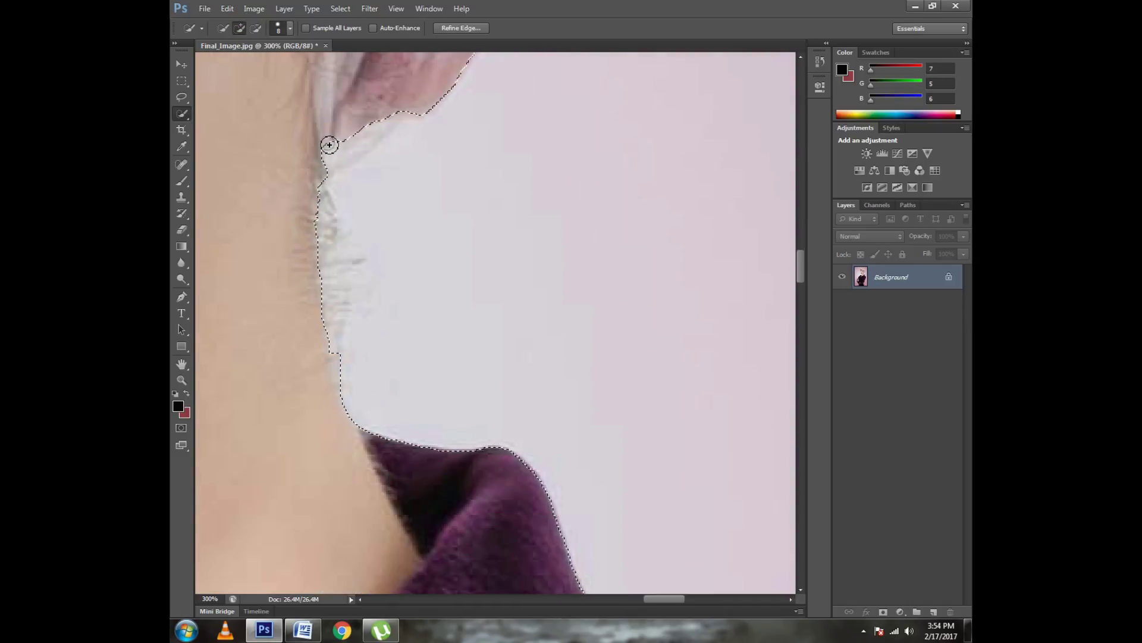
mouse_move(393, 143)
left_mouse_down()
mouse_move(370, 137)
mouse_move(389, 119)
left_mouse_up()
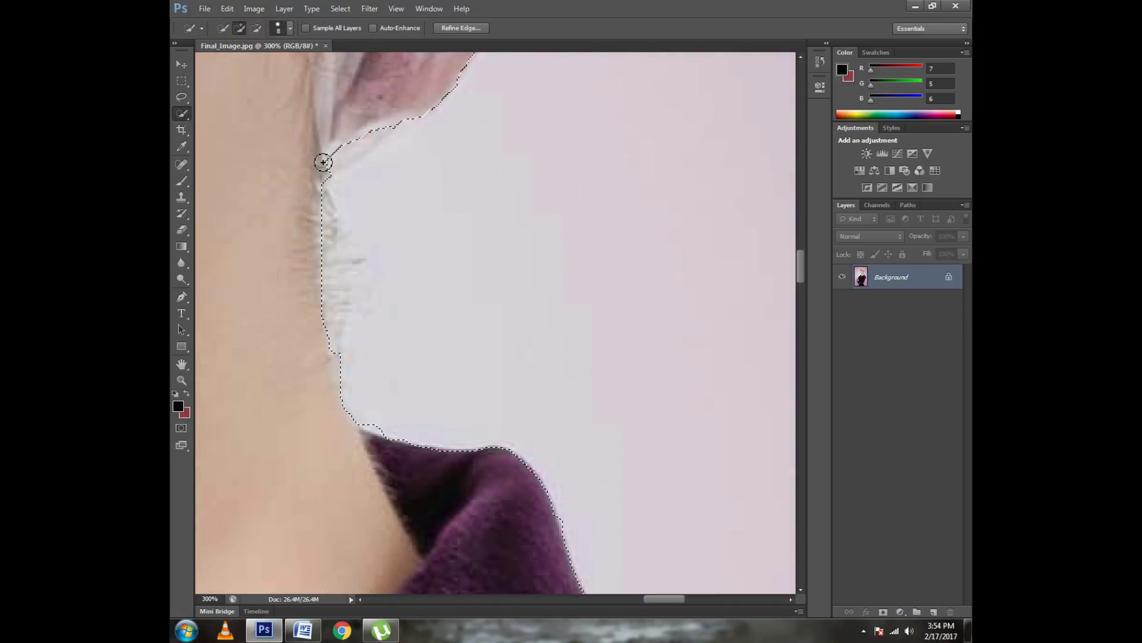
- Fit the image on screen and highlight the refine-edges instruction in the Word notes
left_click(181, 363)
left_click(551, 28)
left_click(303, 630)
left_click_drag(387, 450, 755, 450)
left_click(264, 630)
left_click(547, 237)
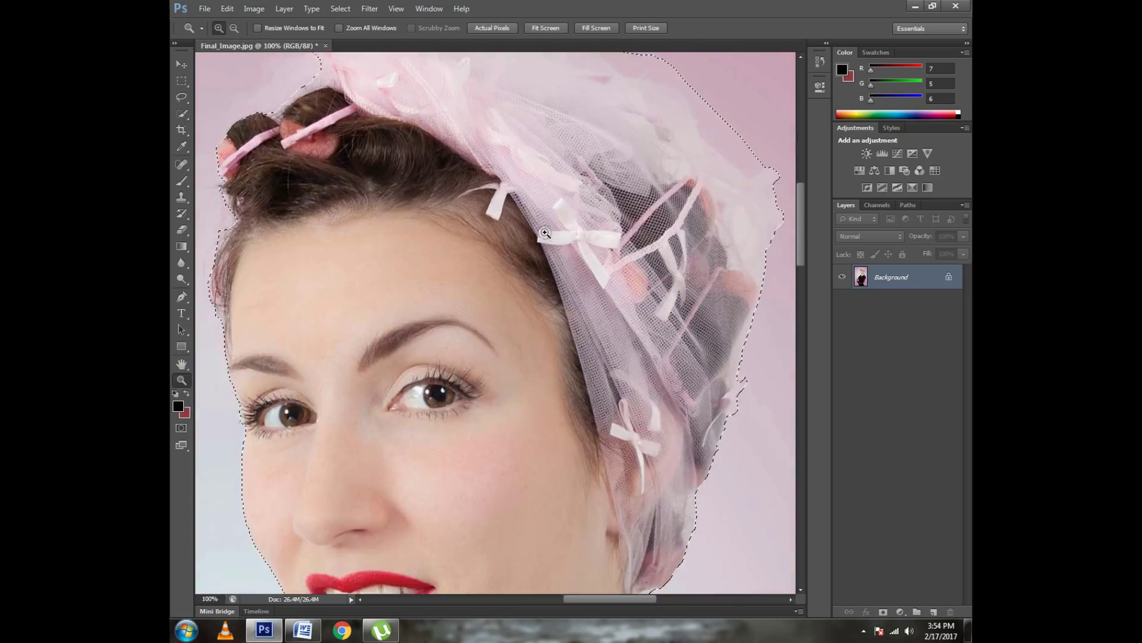
left_click(234, 28)
- In Refine Edge, brush the refine radius along the hairline and the veil's top and right edges
key("w")
left_click(459, 28)
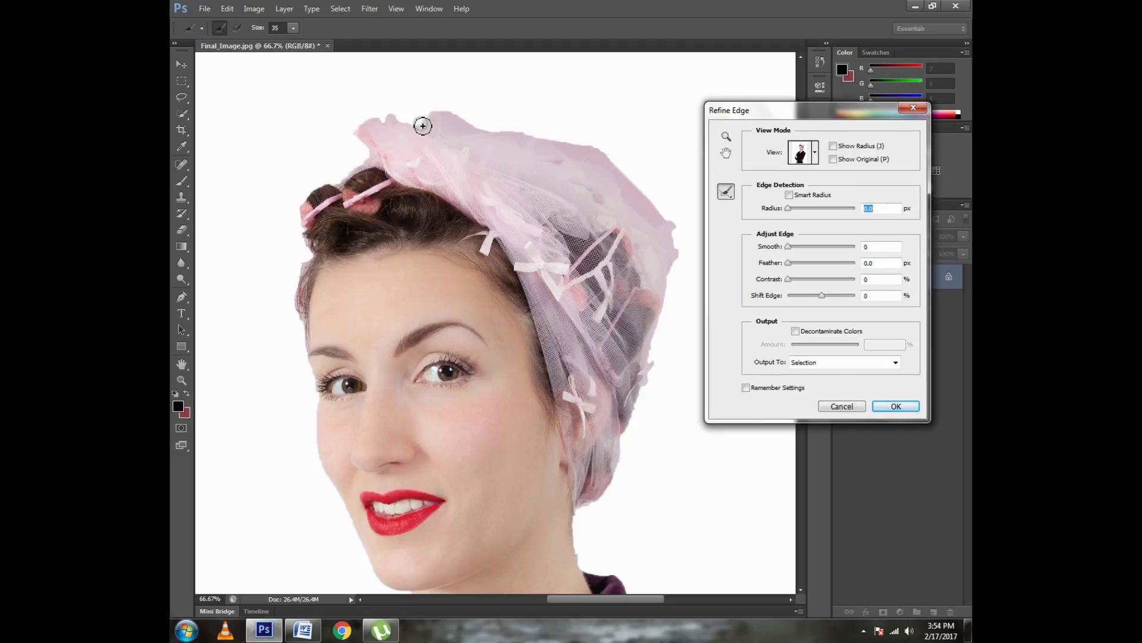
left_click_drag(324, 331, 310, 335)
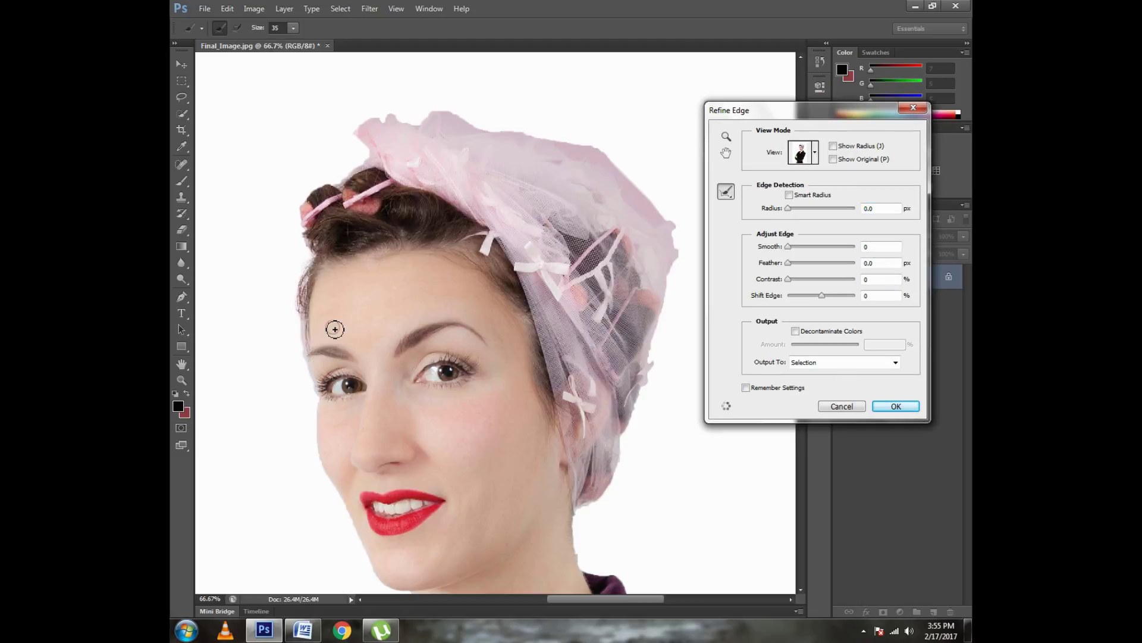
mouse_move(319, 254)
left_mouse_down()
mouse_move(340, 191)
mouse_move(376, 148)
left_mouse_up()
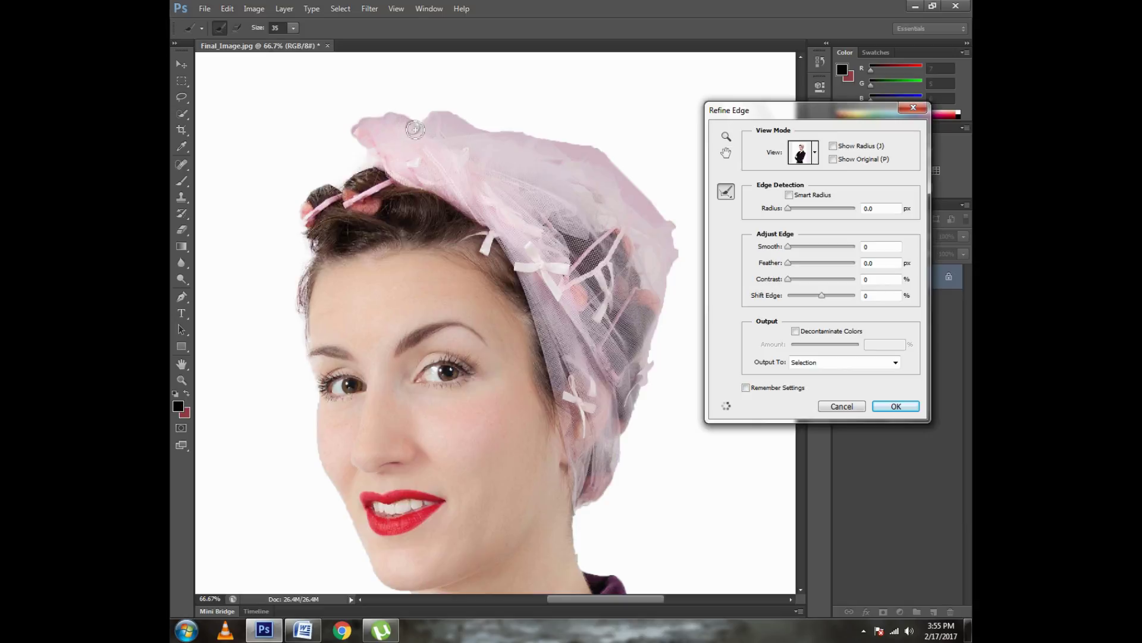
mouse_move(451, 131)
left_mouse_down()
mouse_move(442, 123)
mouse_move(459, 122)
left_mouse_up()
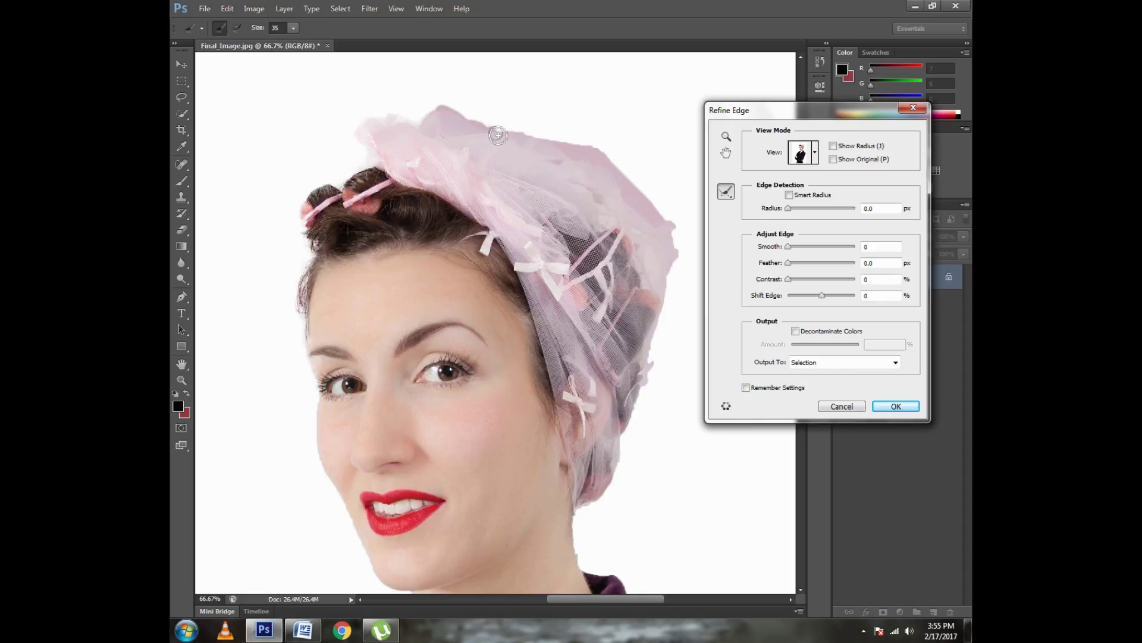
left_click_drag(550, 142, 536, 142)
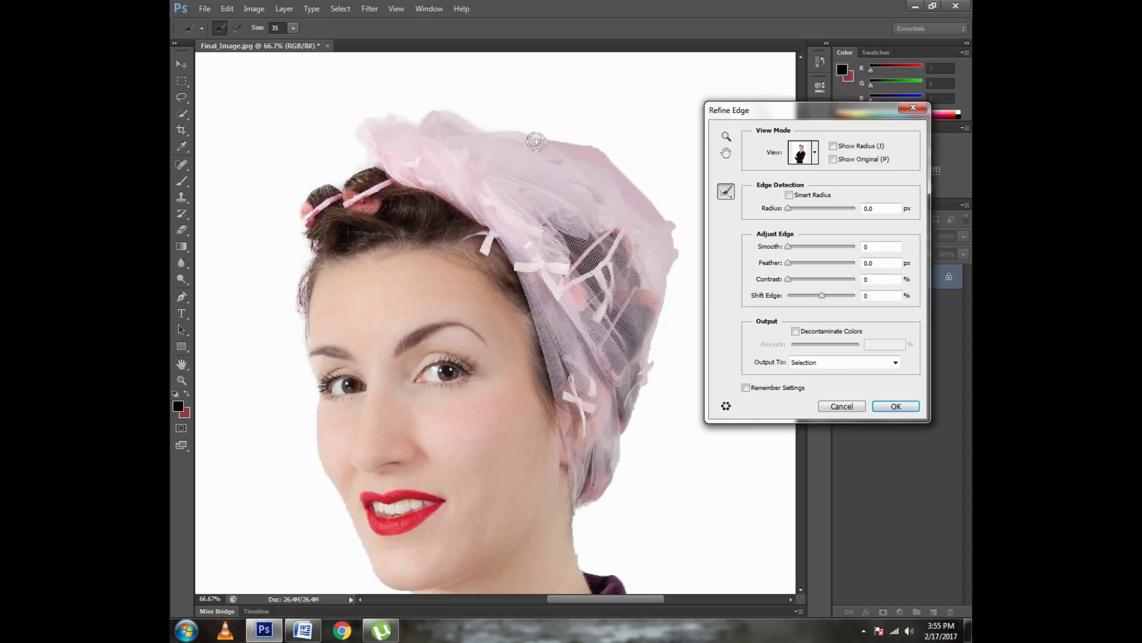
mouse_move(613, 207)
left_mouse_down()
mouse_move(601, 158)
mouse_move(629, 177)
left_mouse_up()
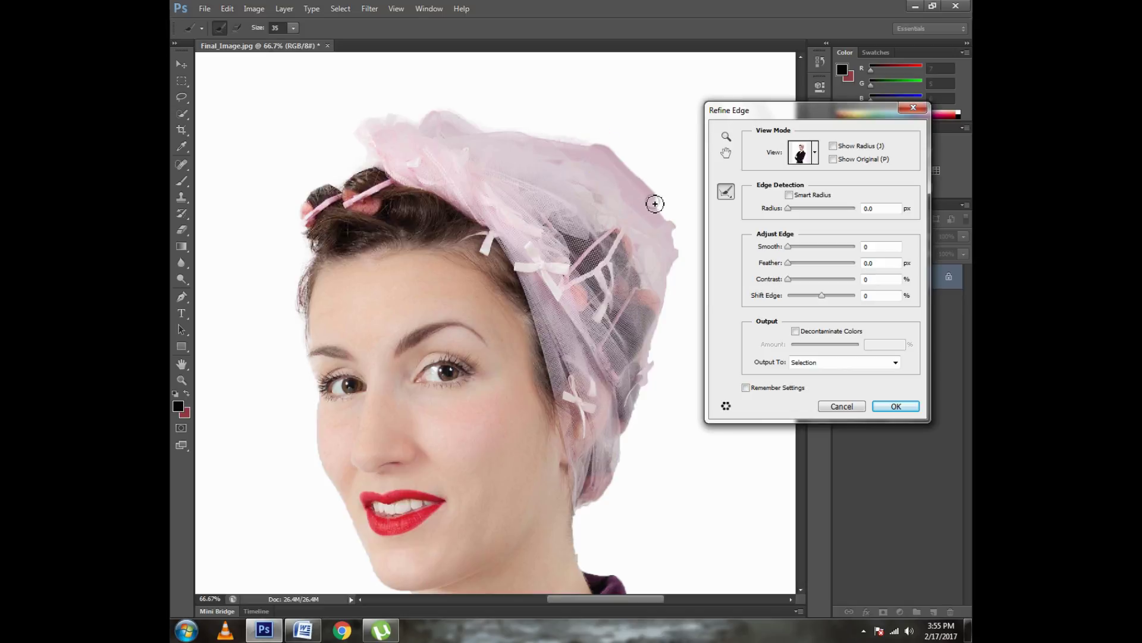
left_click_drag(676, 231, 677, 261)
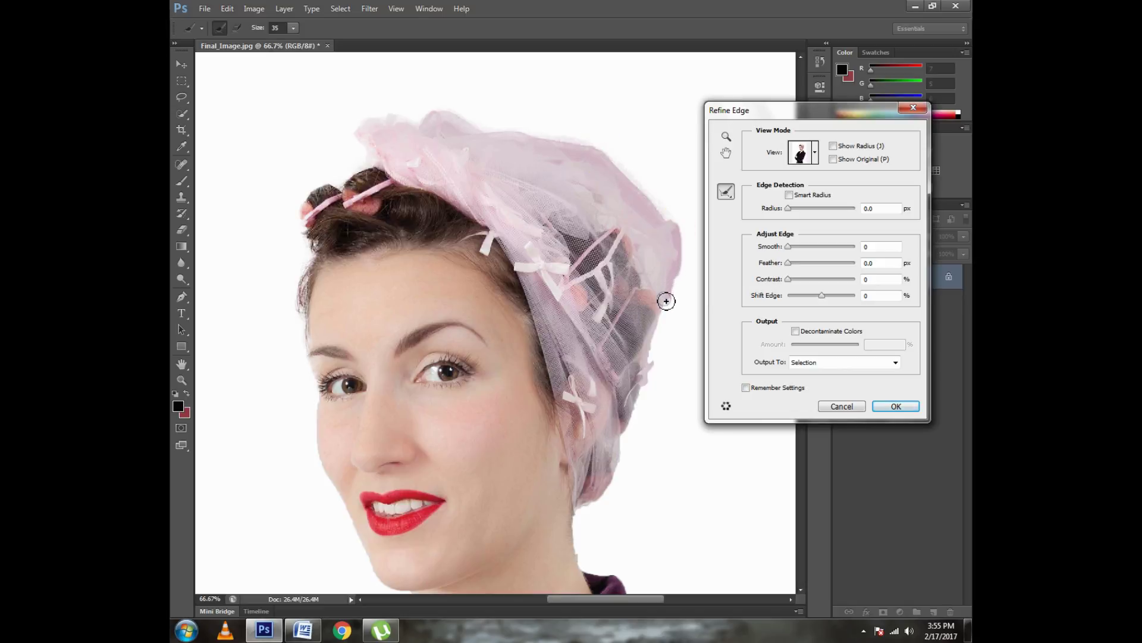
- Brush the lower veil edge, neck fringe, left eye and jaw, and set Radius to 1.9 px
left_click_drag(659, 325, 657, 340)
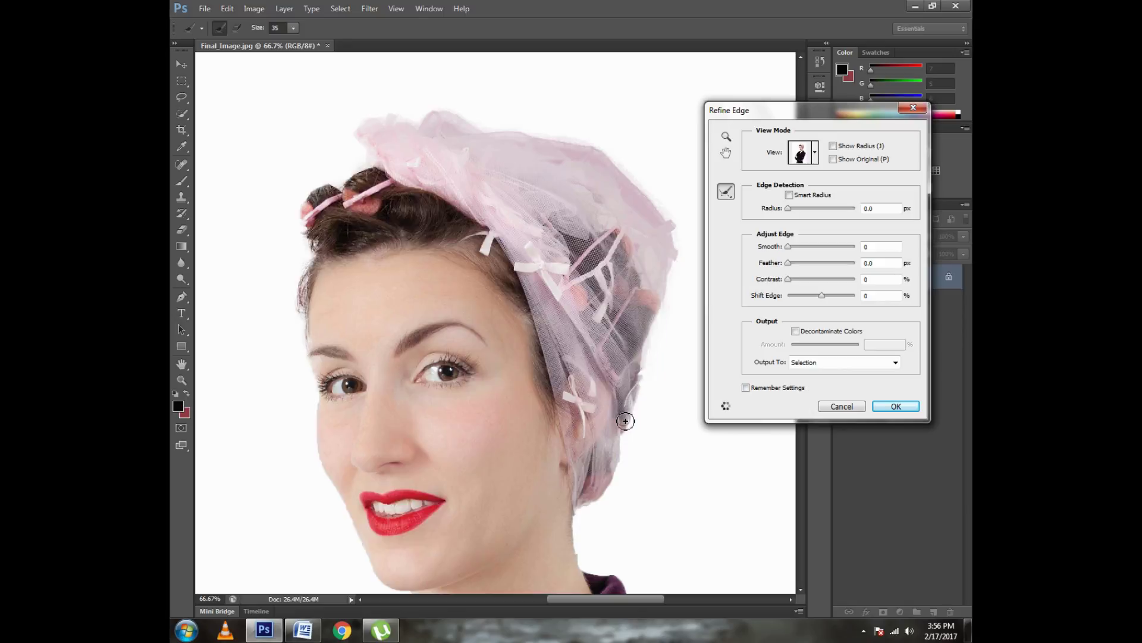
scroll(625, 420, "down", 1)
scroll(631, 364, "down", 1)
left_click_drag(622, 356, 621, 376)
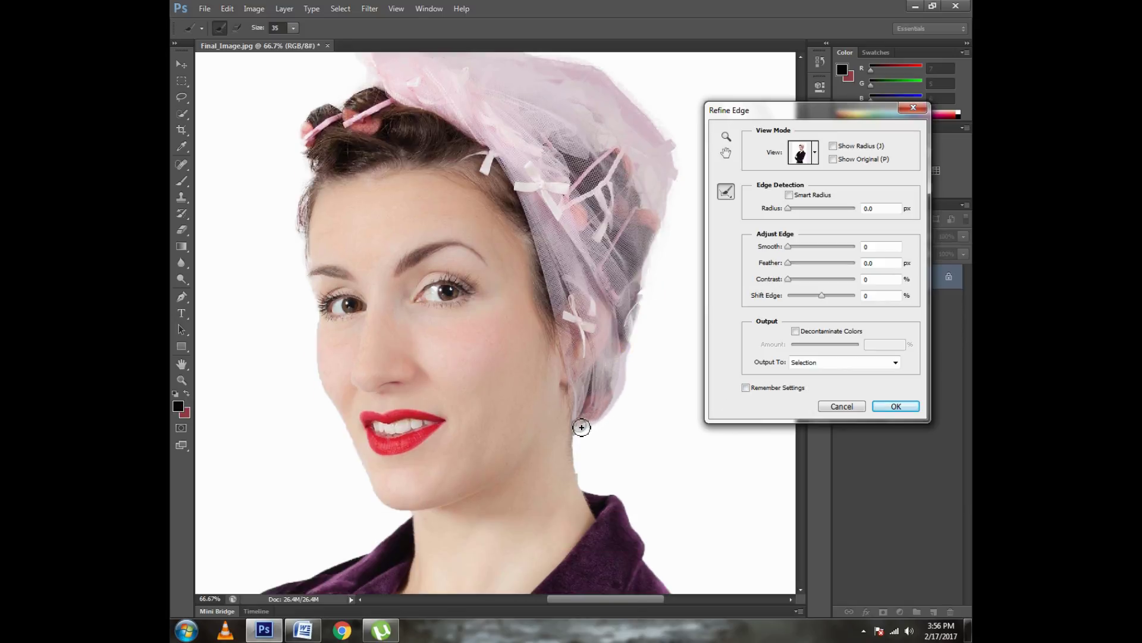
mouse_move(612, 402)
left_mouse_down()
mouse_move(571, 430)
mouse_move(574, 445)
left_mouse_up()
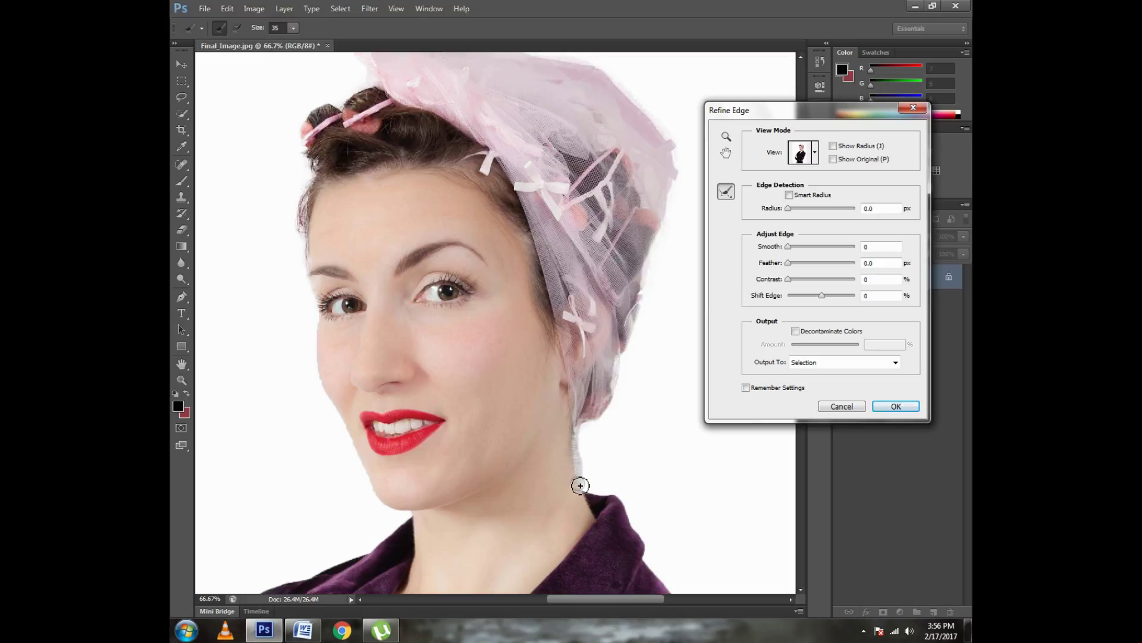
left_click_drag(578, 474, 587, 425)
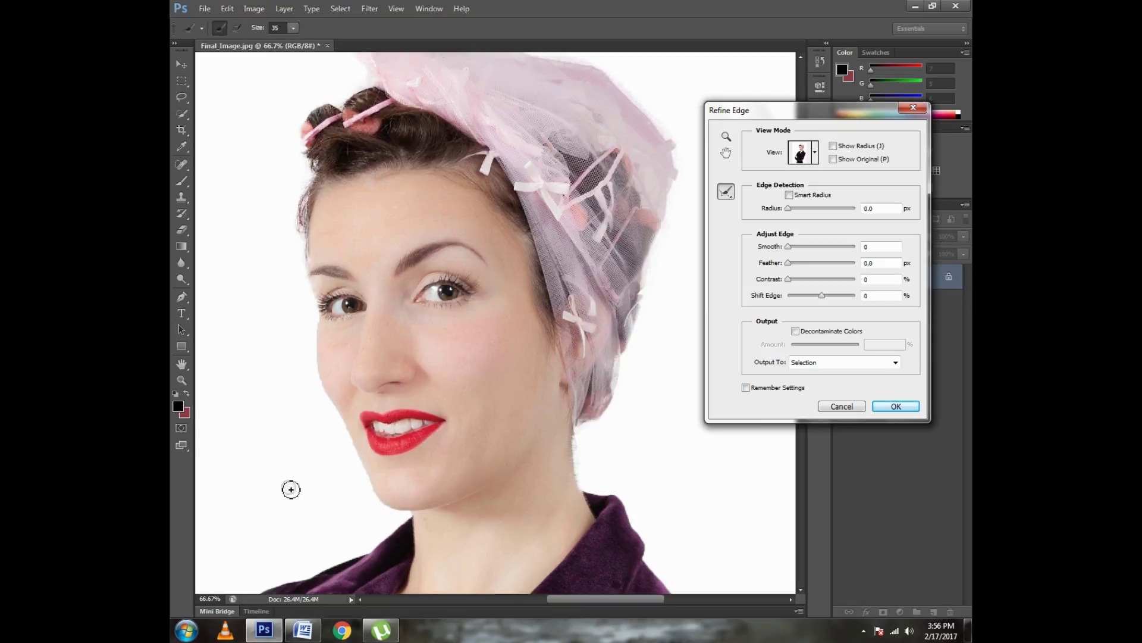
left_click_drag(325, 328, 323, 339)
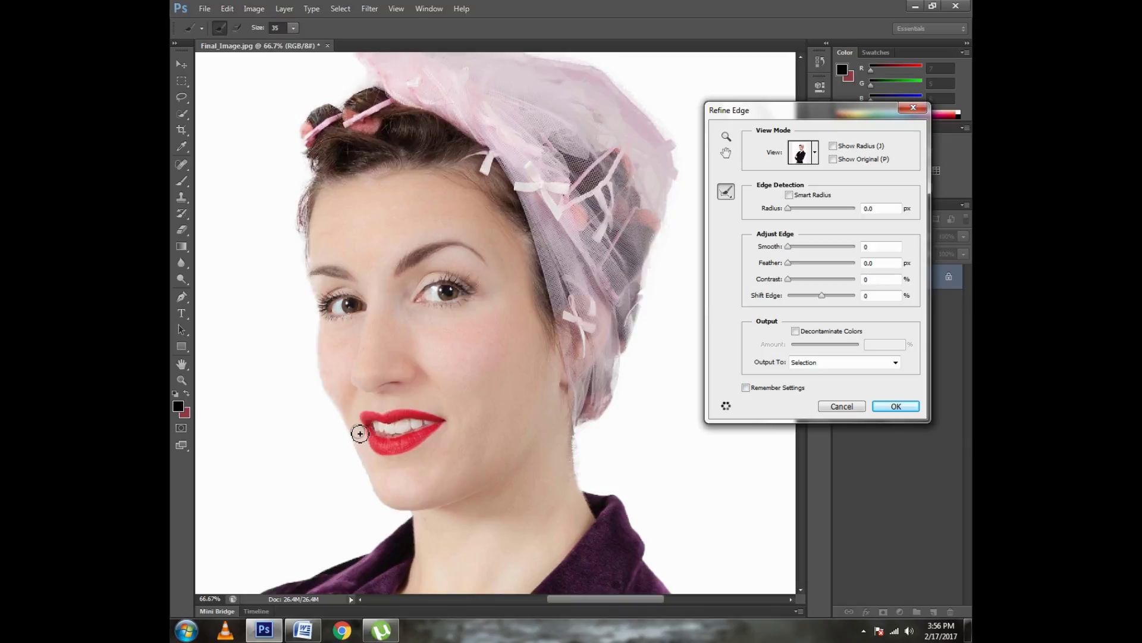
left_click_drag(368, 456, 402, 509)
left_click_drag(788, 208, 821, 214)
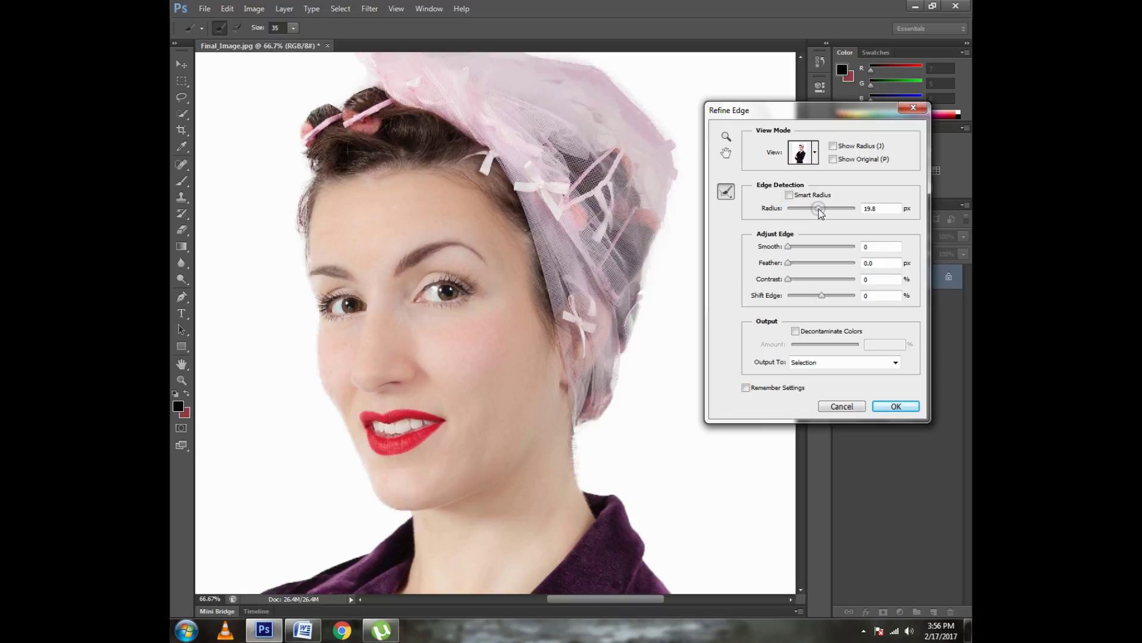
- Try Refine Edge radii from about 3 to 97 px, settle on 9.9 px, and add smoothing
key("Up")
key("Up")
key("Up")
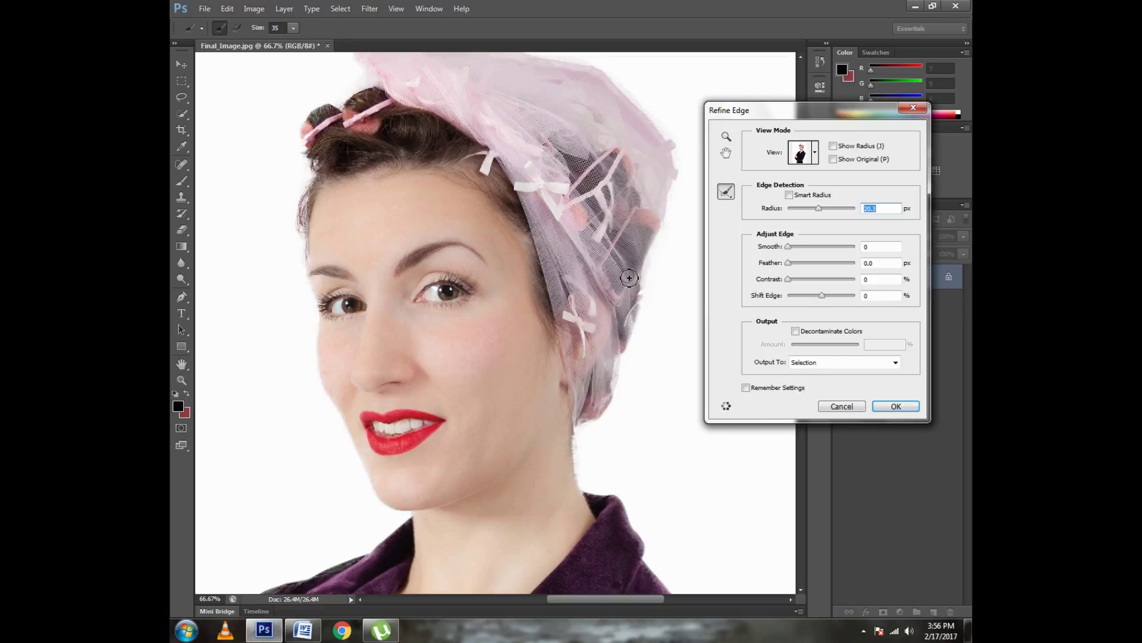
left_click(801, 57)
left_click_drag(813, 213, 794, 211)
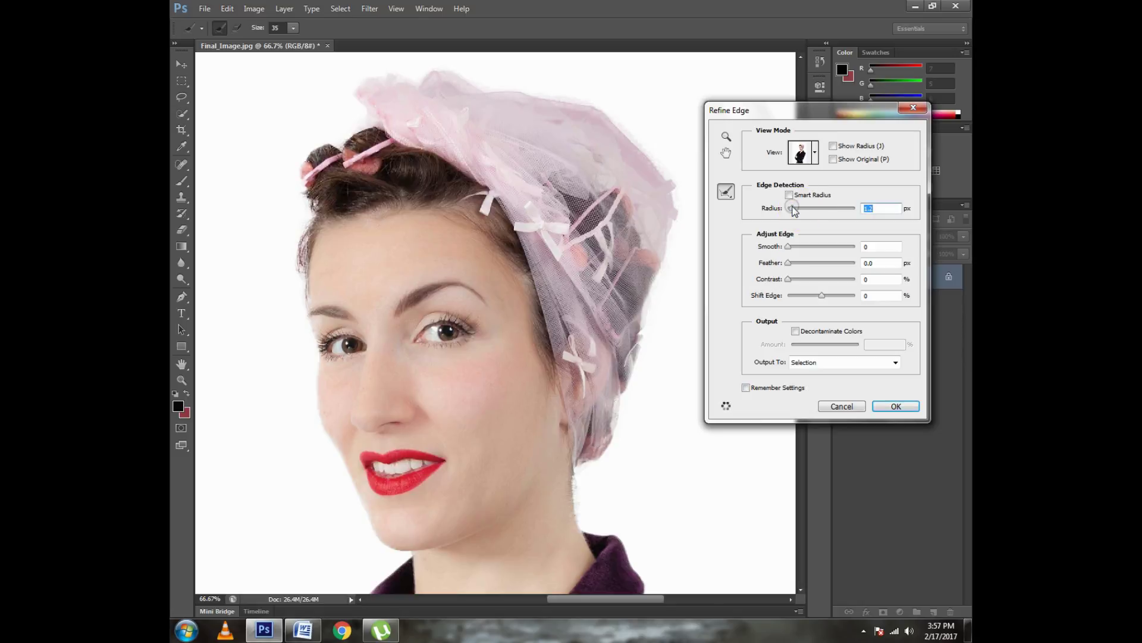
left_click_drag(793, 210, 850, 210)
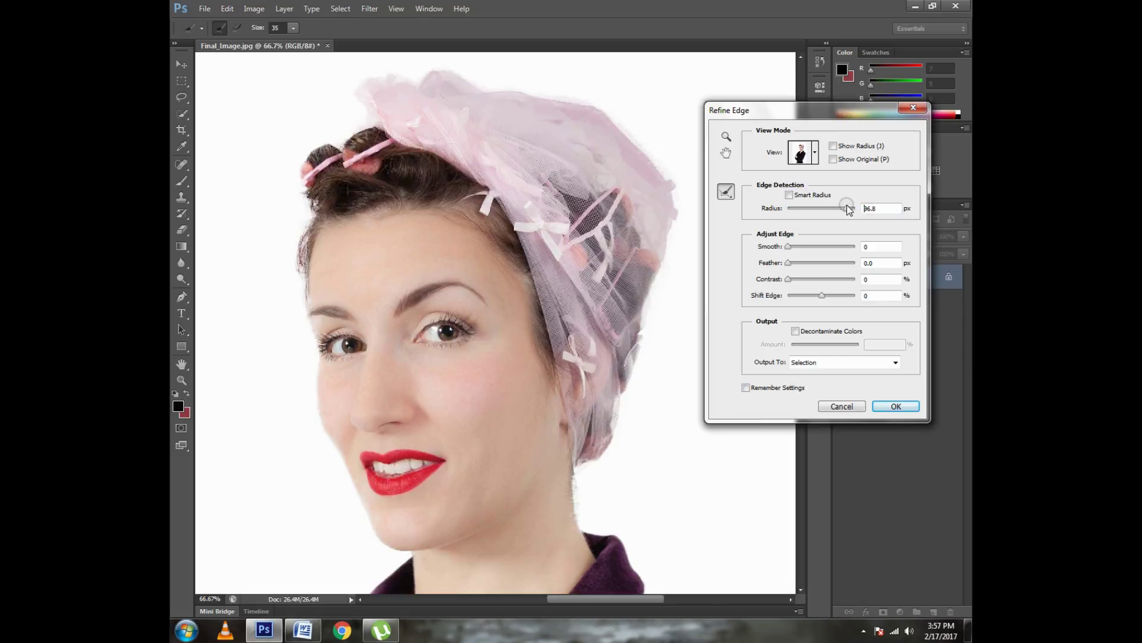
left_click_drag(850, 210, 811, 210)
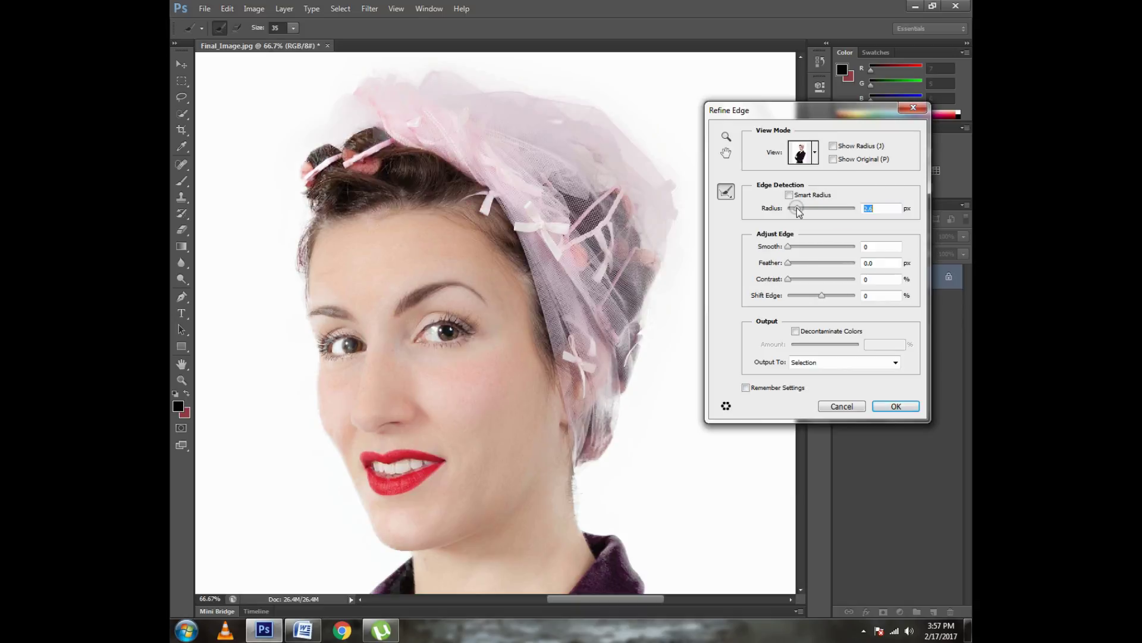
left_click_drag(798, 209, 827, 212)
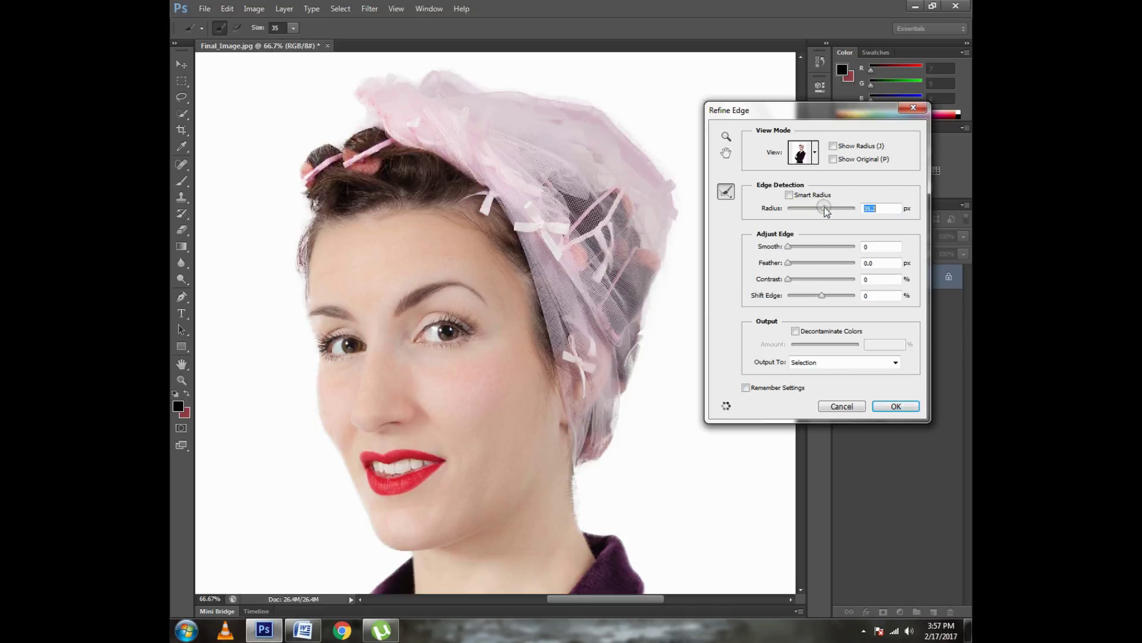
left_click_drag(827, 212, 818, 211)
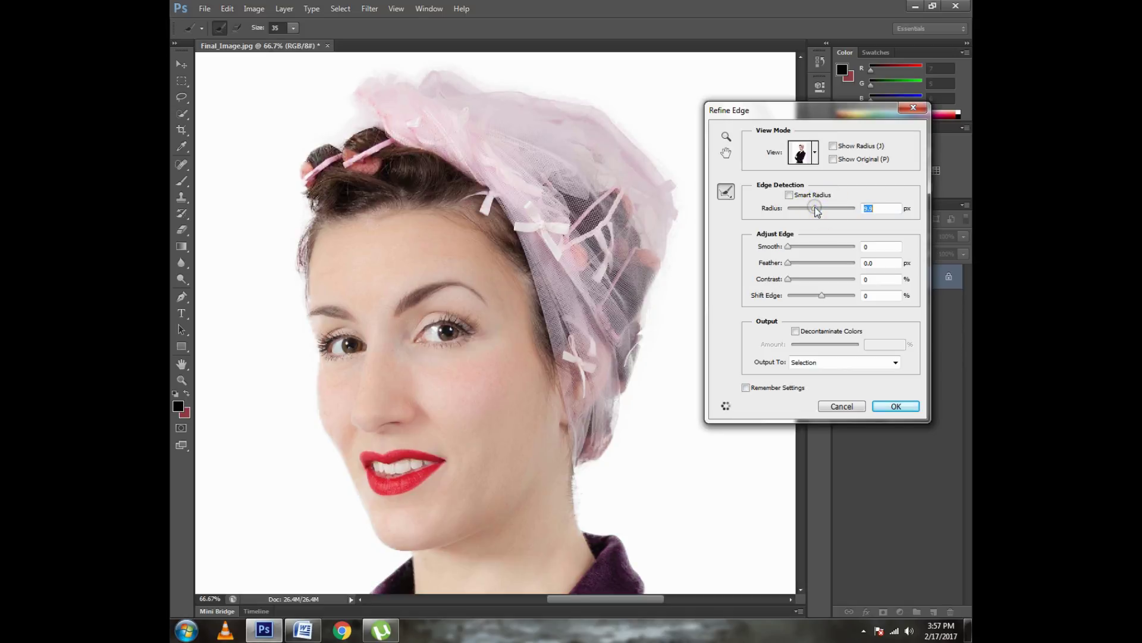
left_click_drag(789, 246, 808, 248)
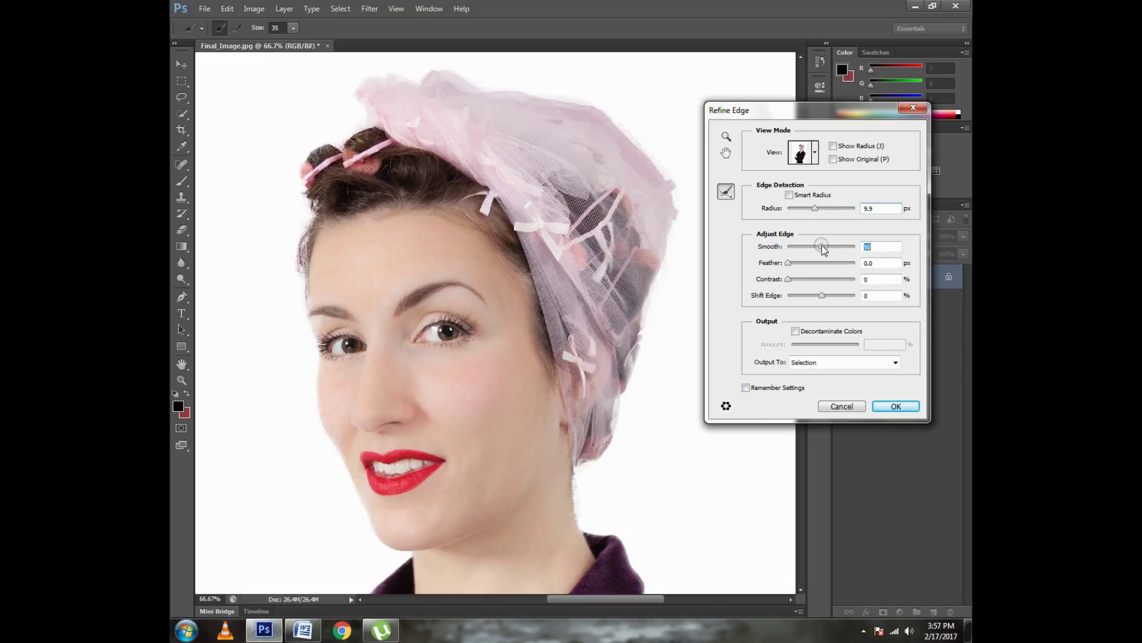
- Try Refine Edge Smooth values from 0 to 55, settling on a low setting of 7
left_click_drag(822, 245, 802, 249)
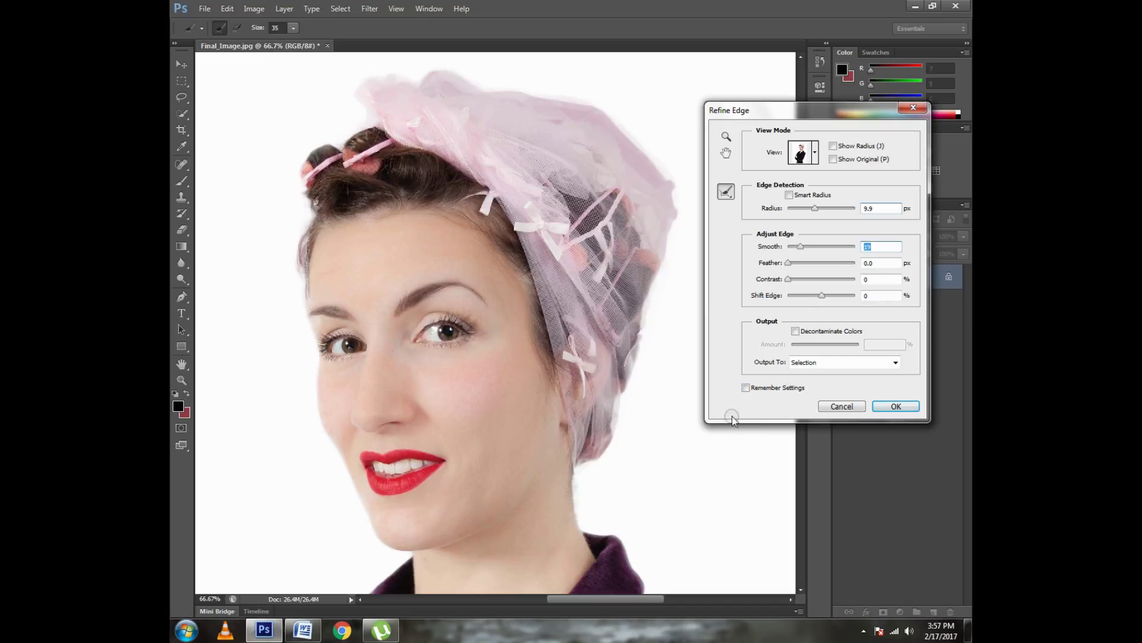
left_click_drag(800, 248, 787, 247)
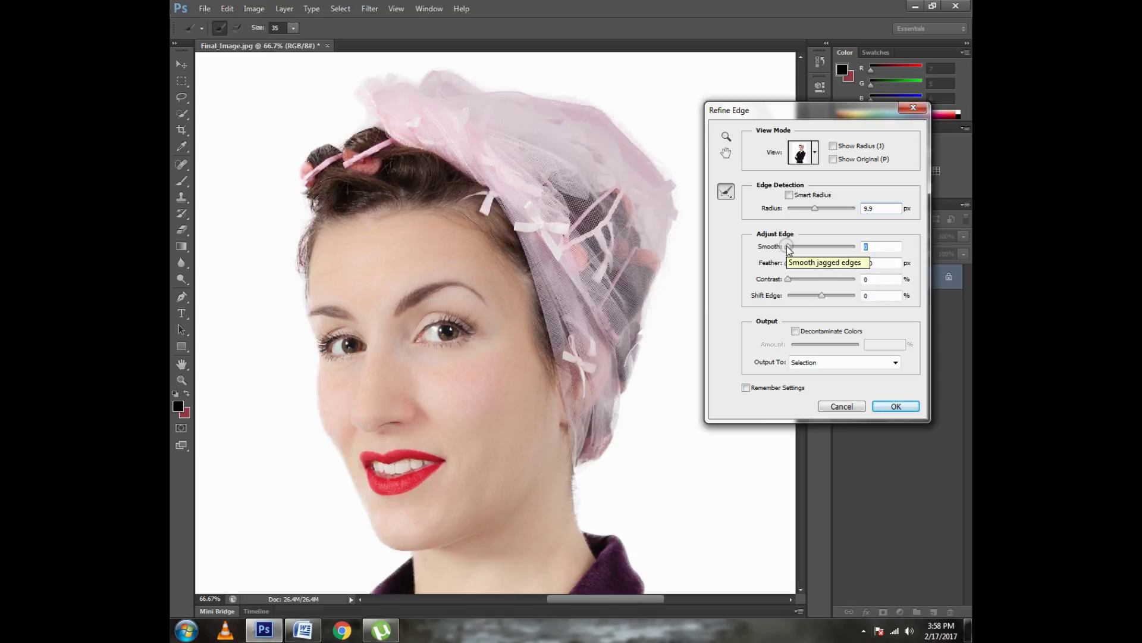
left_click_drag(788, 247, 829, 247)
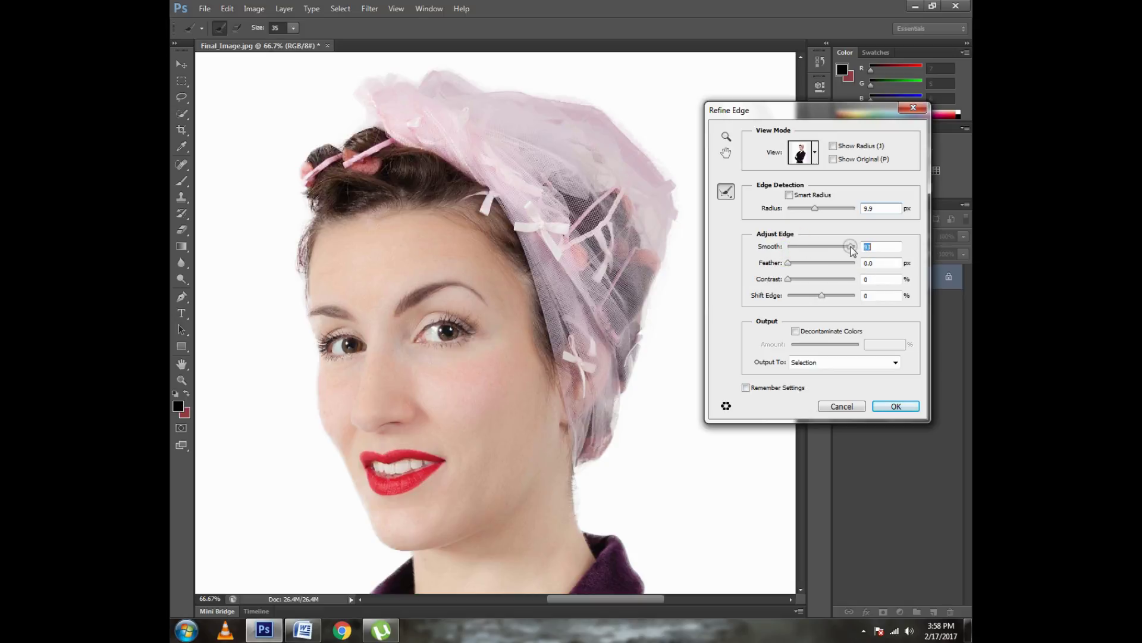
left_click_drag(852, 248, 803, 247)
left_click_drag(800, 250, 808, 251)
left_click_drag(808, 252, 796, 251)
- Test Feather and Contrast (around 11), then apply the Refine Edge result
mouse_move(789, 262)
left_mouse_down()
mouse_move(833, 263)
mouse_move(791, 267)
left_mouse_up()
mouse_move(789, 280)
left_mouse_down()
mouse_move(839, 280)
mouse_move(814, 280)
left_mouse_up()
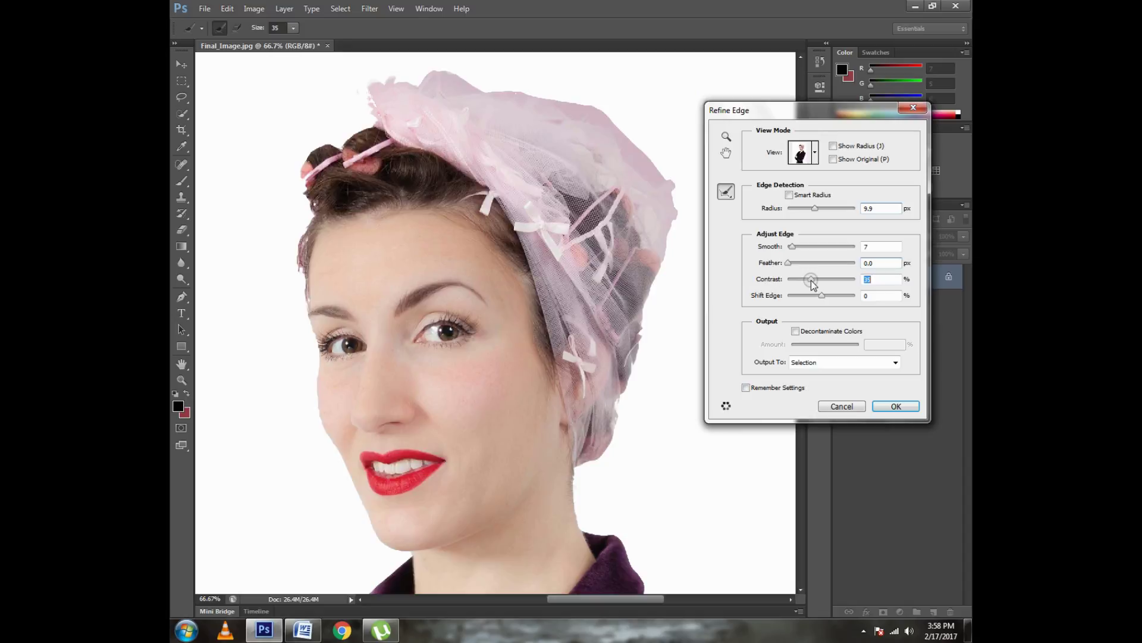
left_click_drag(812, 281, 796, 279)
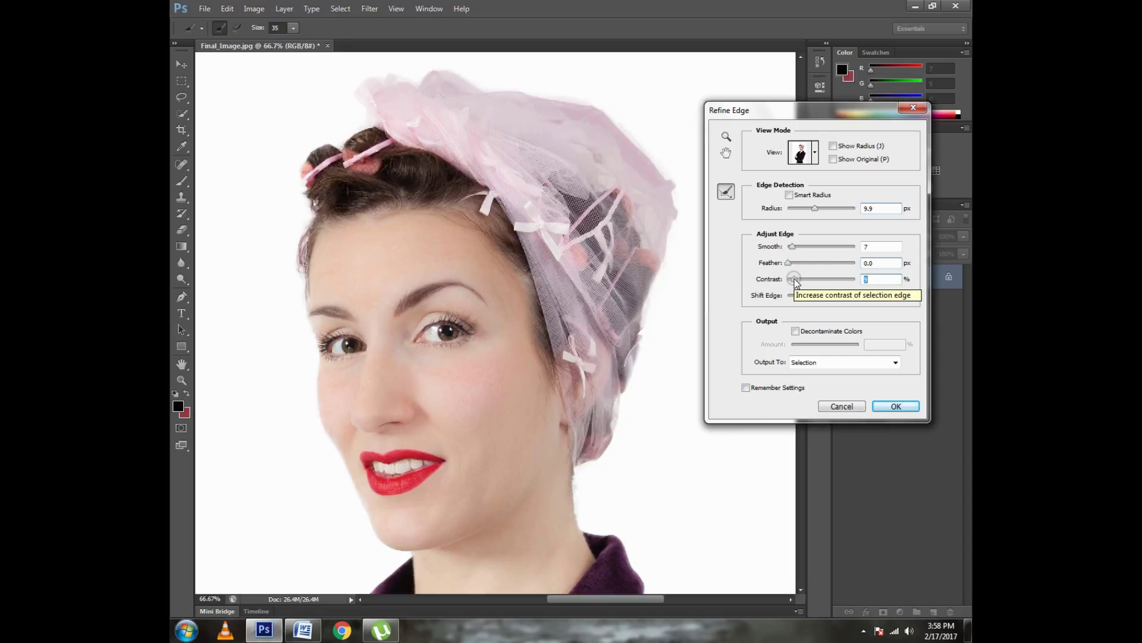
left_click(794, 279)
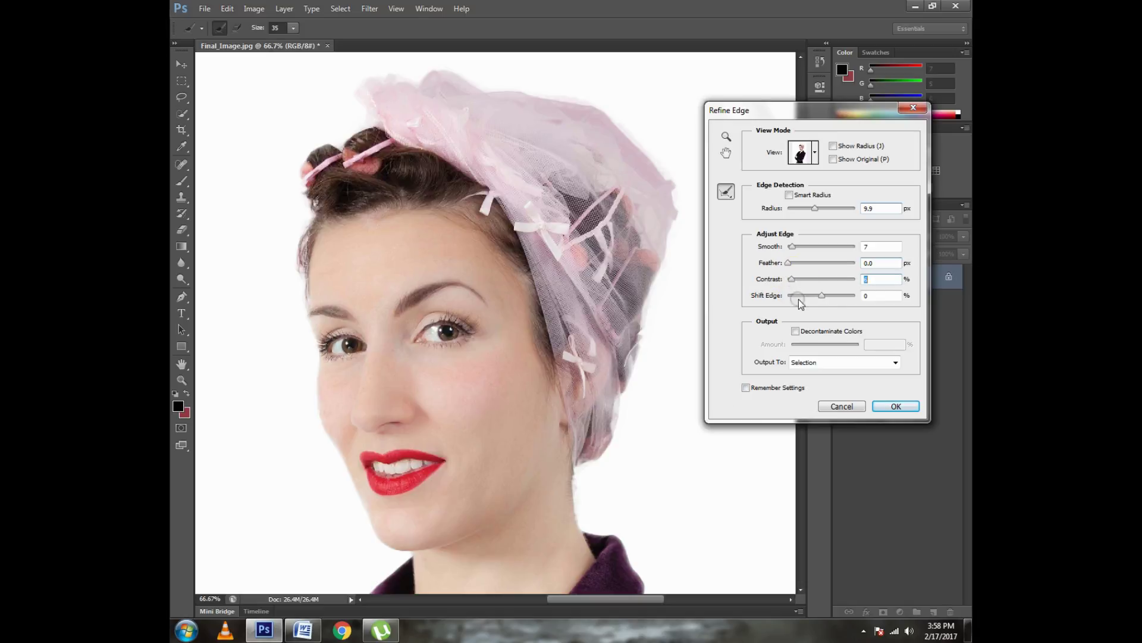
left_click(894, 406)
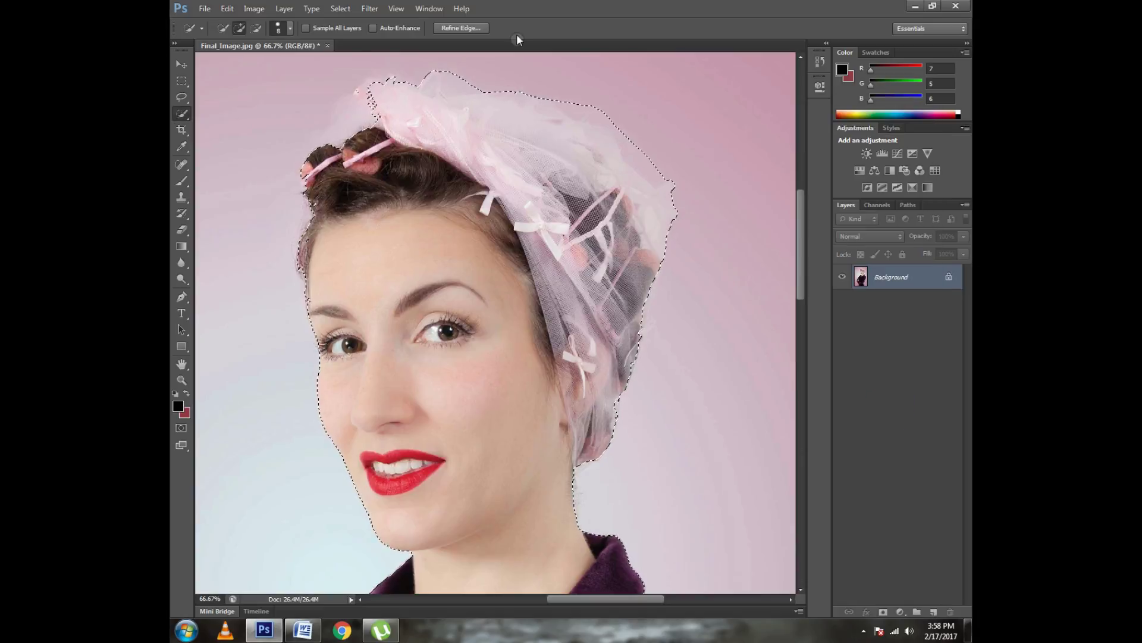
- Fit the photo on screen and bring up the Word tutorial
left_click(182, 380)
left_click(544, 28)
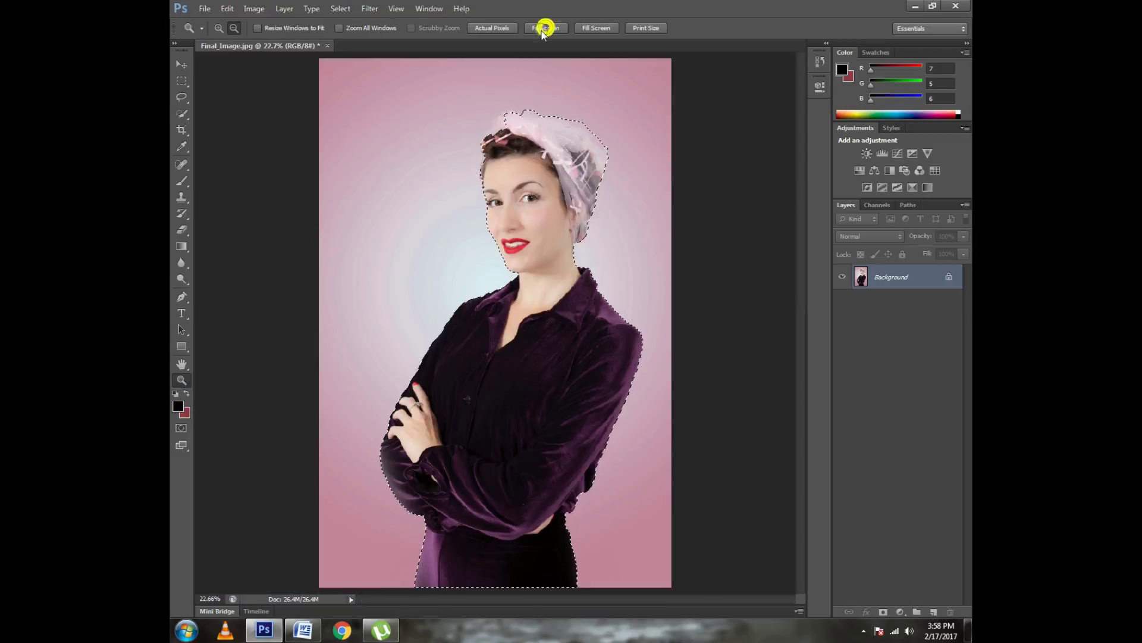
left_click(303, 629)
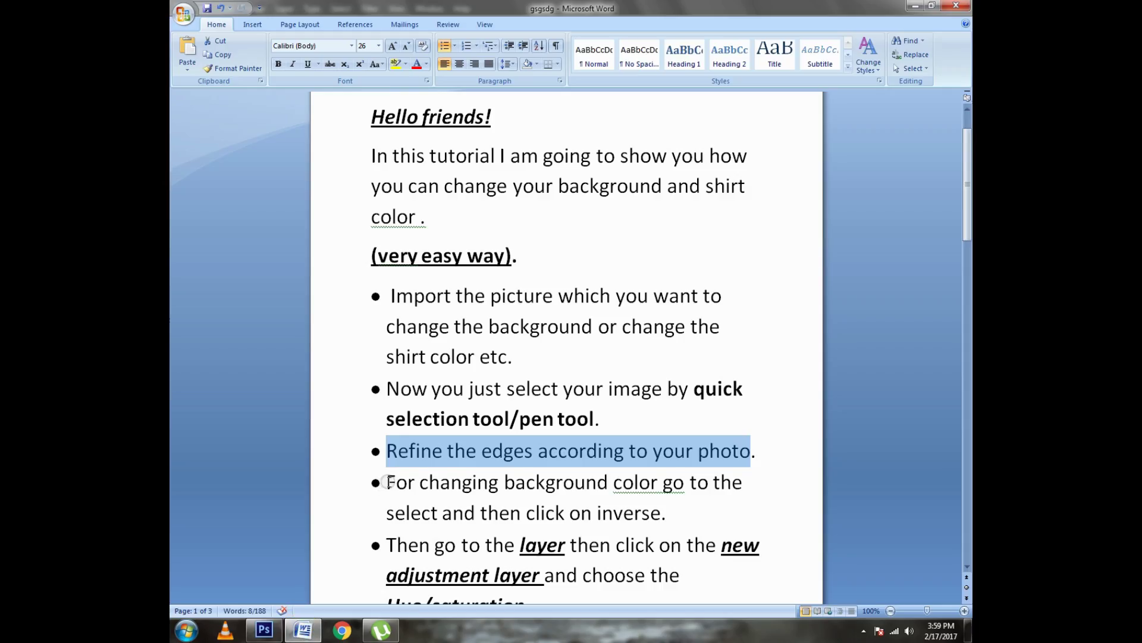
- Highlight the tutorial's inverse-selection step and invert the photo's selection to the background
left_click_drag(388, 482, 710, 509)
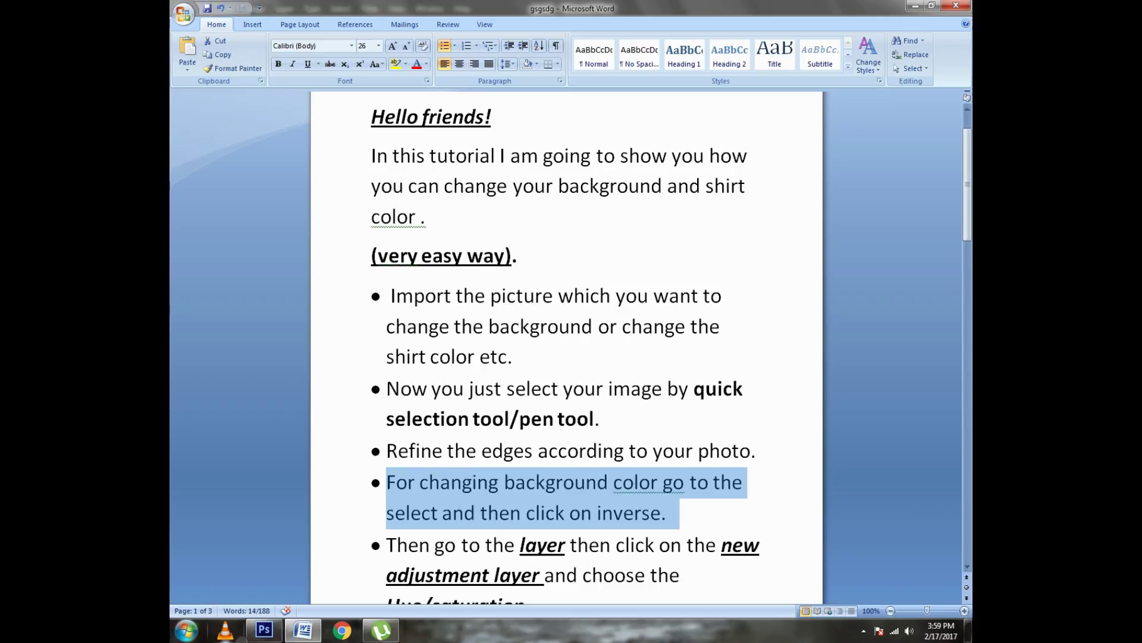
left_click(264, 629)
left_click(341, 8)
left_click(340, 53)
- Highlight the adjustment-layer step in Word and go back to Photoshop
left_click(303, 629)
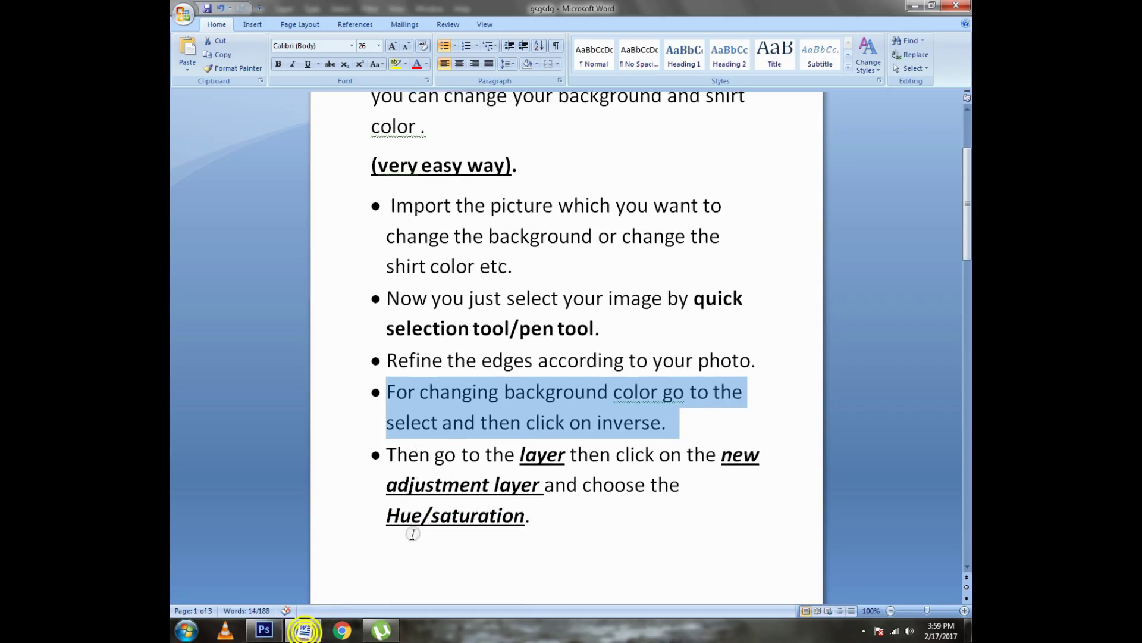
mouse_move(387, 454)
left_mouse_down()
mouse_move(651, 451)
mouse_move(761, 504)
left_mouse_up()
left_click(264, 629)
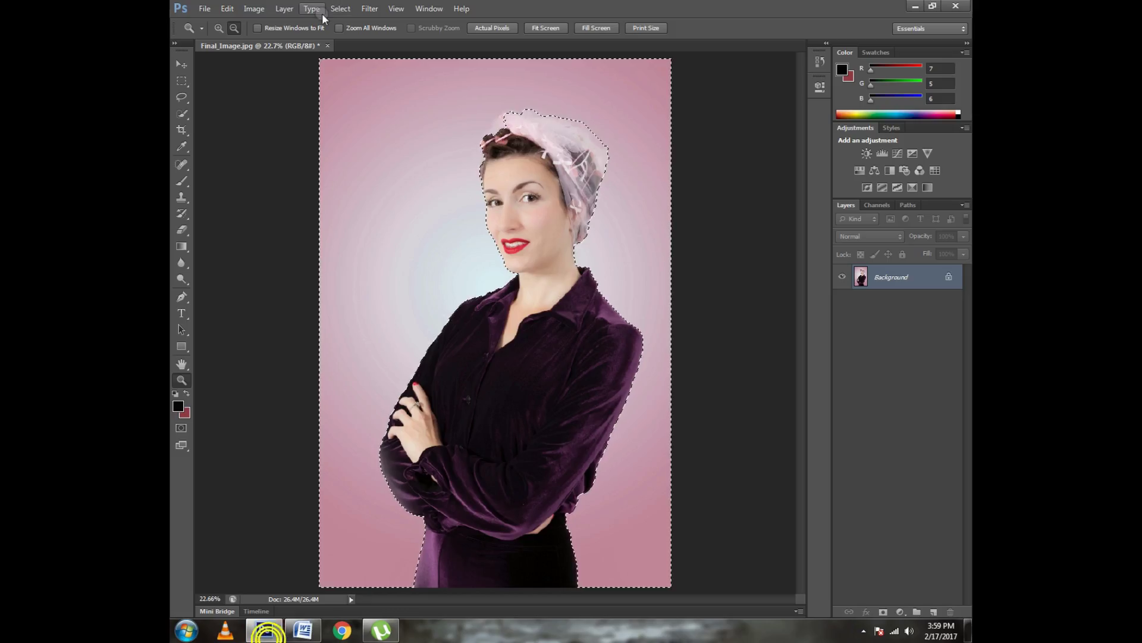
- Create a Hue/Saturation adjustment layer from Layer > New Adjustment Layer, confirming it
left_click(284, 9)
mouse_move(321, 117)
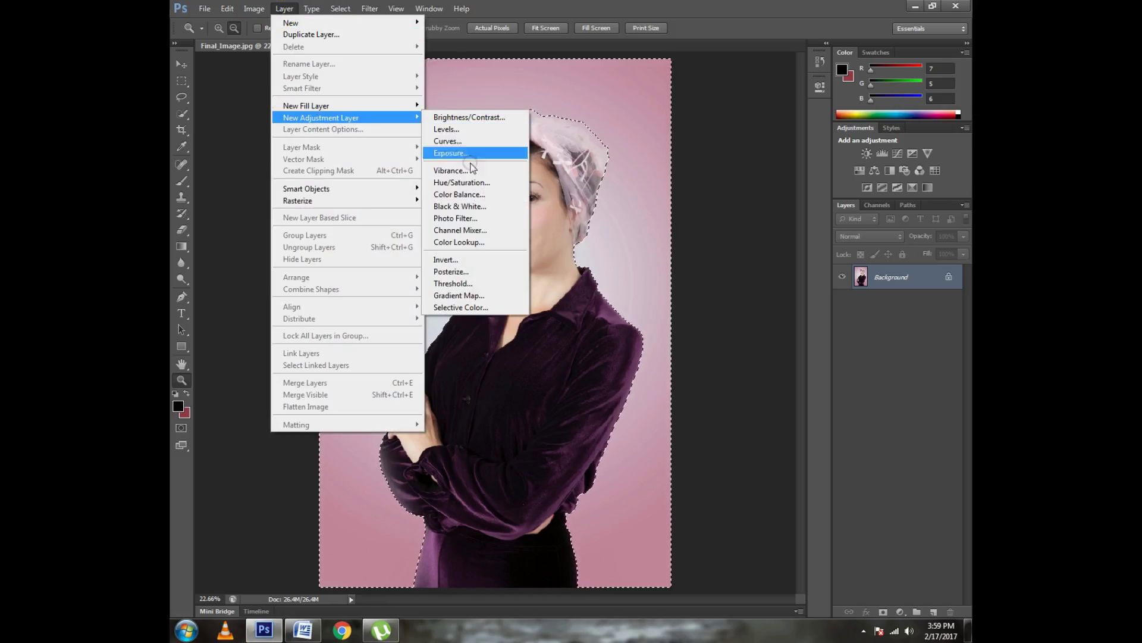
left_click(467, 182)
left_click(303, 629)
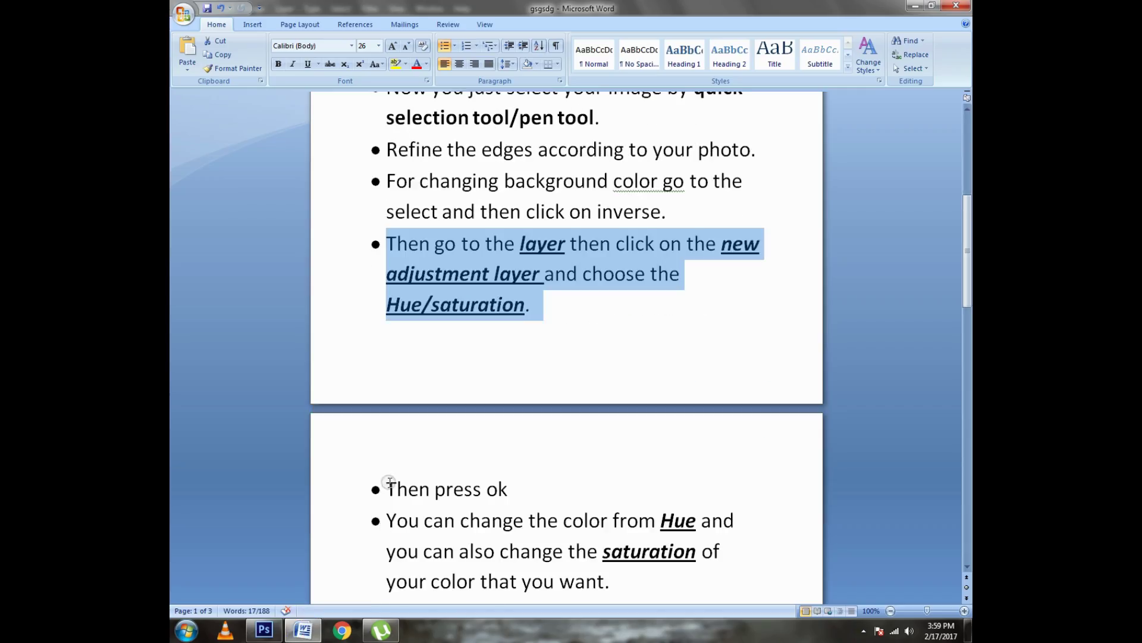
left_click_drag(389, 481, 521, 489)
scroll(508, 500, "down", 1)
scroll(508, 500, "down", 1)
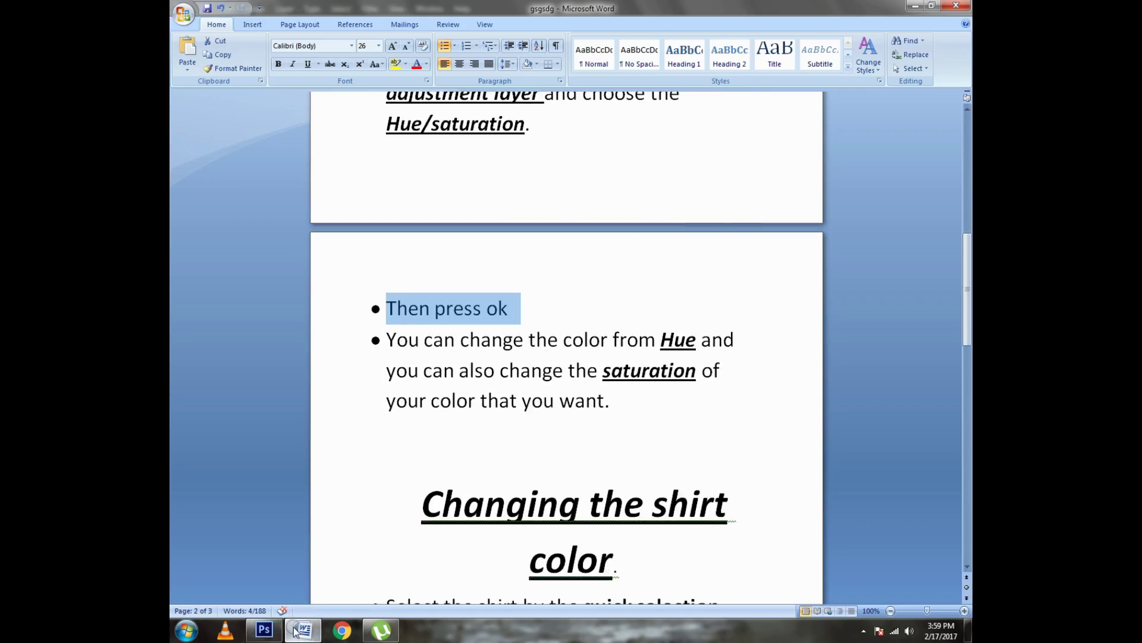
left_click(296, 626)
left_click(730, 297)
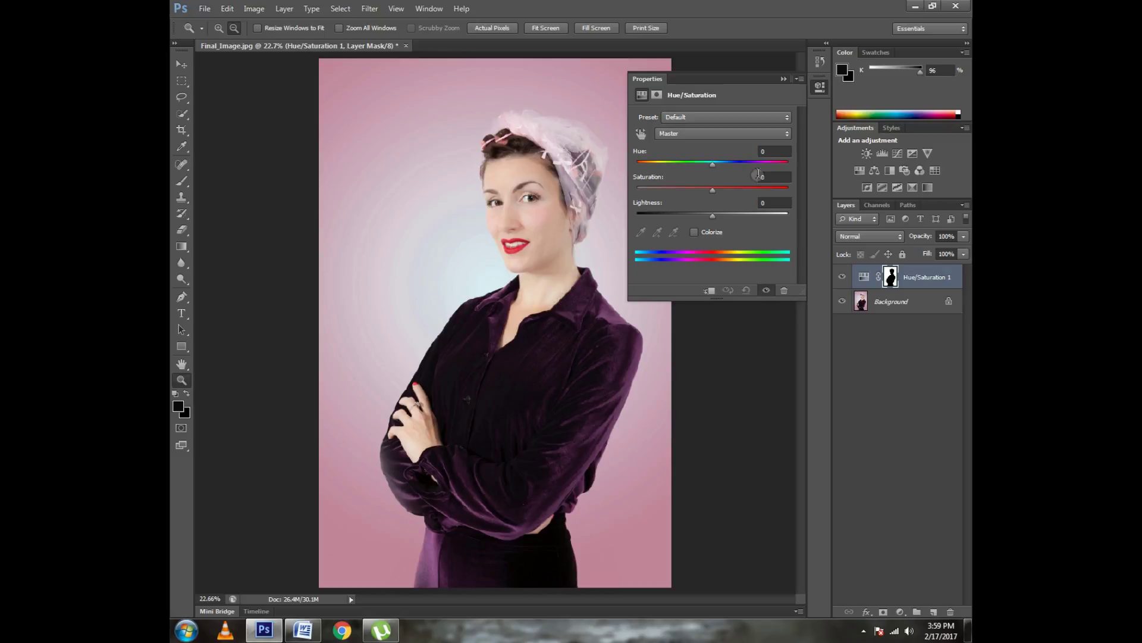
- Highlight the tutorial's hue-and-saturation step, then shift the hue to +180 for a mint-green background
left_click(264, 630)
left_click(303, 630)
mouse_move(390, 241)
left_mouse_down()
mouse_move(723, 245)
mouse_move(727, 308)
mouse_move(693, 329)
left_mouse_up()
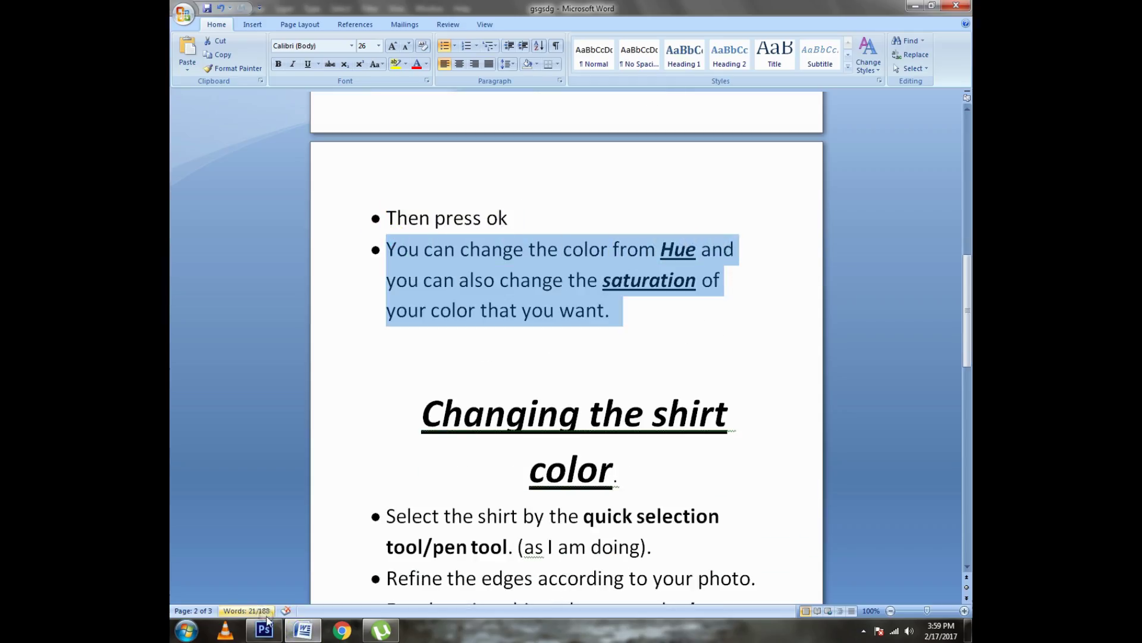
left_click(264, 628)
left_click_drag(711, 164, 788, 165)
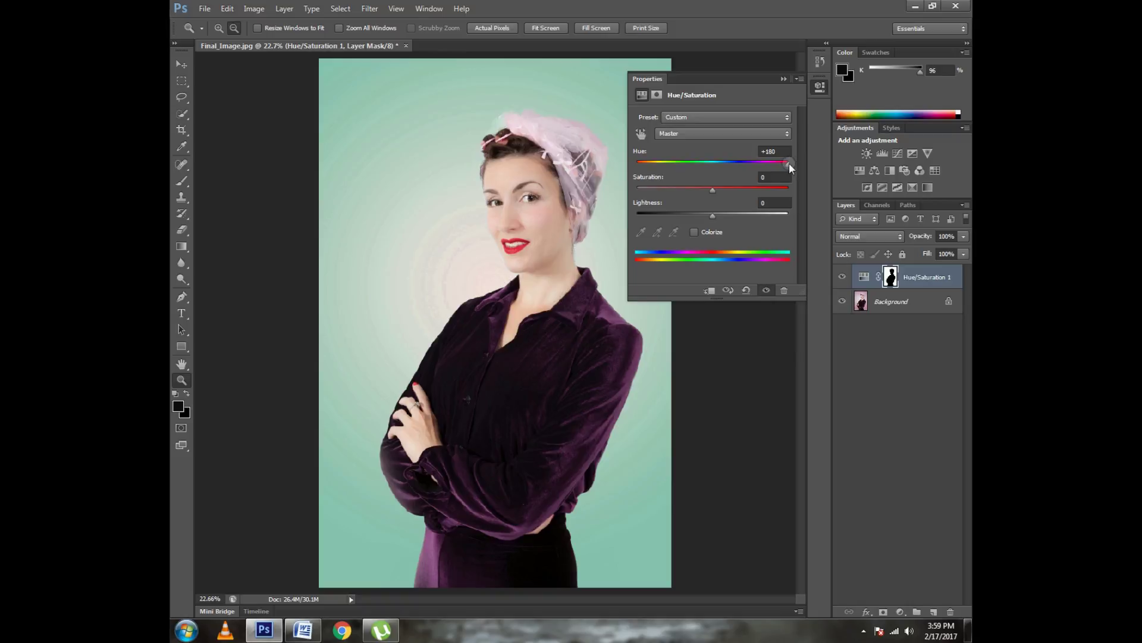
- Set Hue to -97 and Saturation to -7, then toggle the layer to compare the lavender background
mouse_move(789, 163)
left_mouse_down()
mouse_move(633, 169)
mouse_move(663, 167)
left_mouse_up()
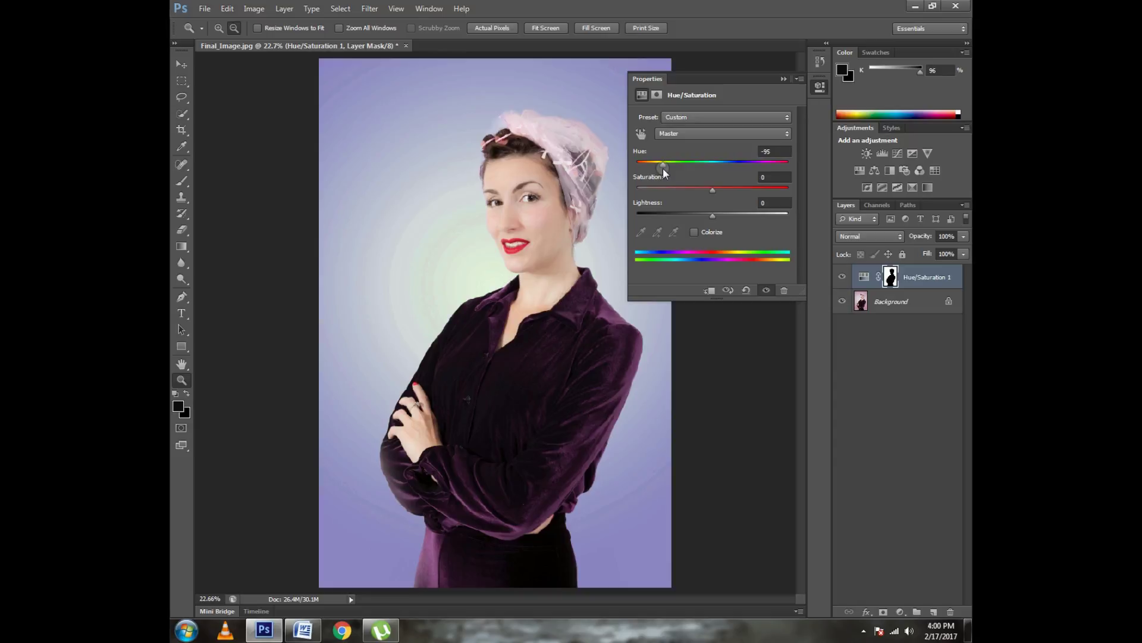
left_click_drag(664, 169, 674, 191)
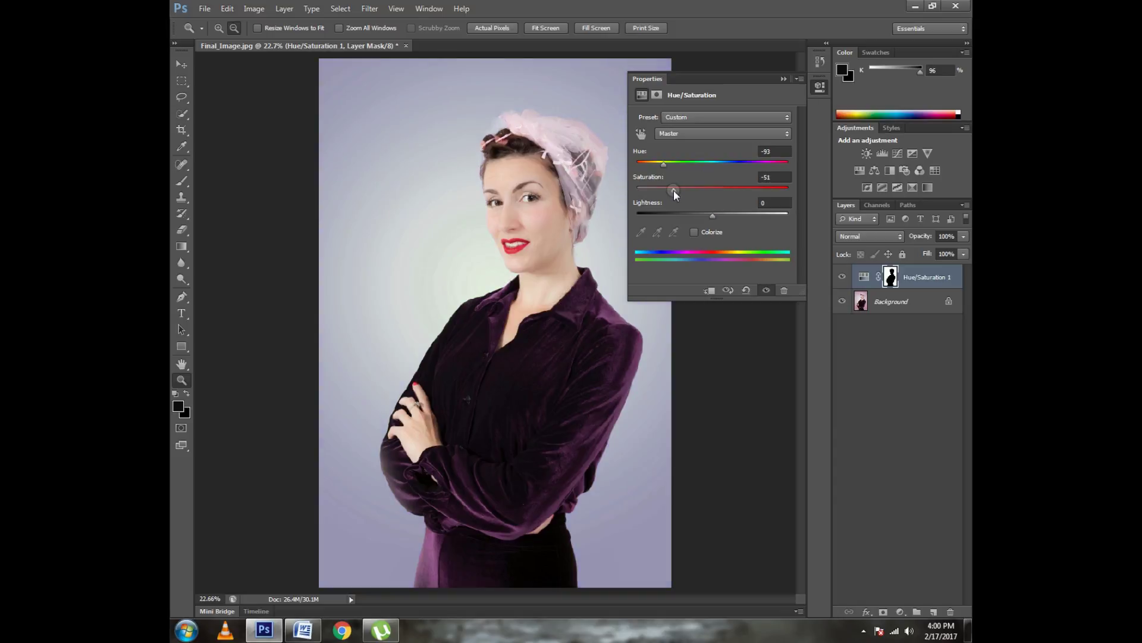
mouse_move(649, 192)
left_mouse_down()
mouse_move(719, 193)
mouse_move(694, 193)
left_mouse_up()
mouse_move(659, 159)
left_mouse_down()
mouse_move(708, 163)
mouse_move(663, 165)
left_mouse_up()
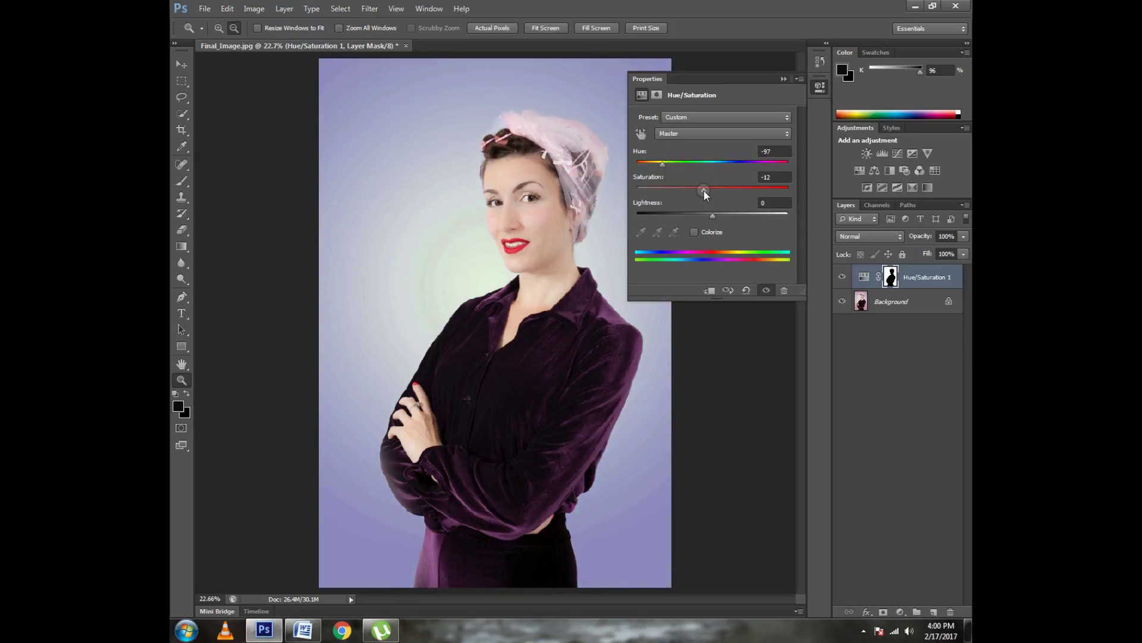
left_click_drag(705, 190, 708, 191)
left_click(784, 79)
left_click(842, 277)
left_click(843, 277)
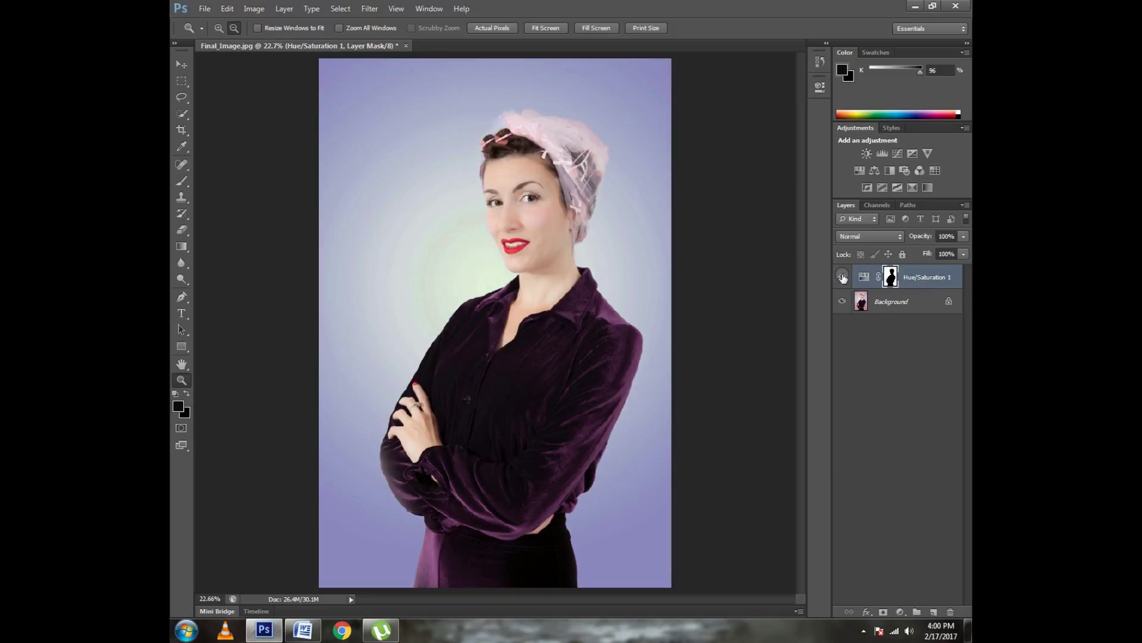
- Highlight the 'Changing the shirt color' heading and its shirt-selection bullet in Word, then return to Photoshop
left_click(302, 631)
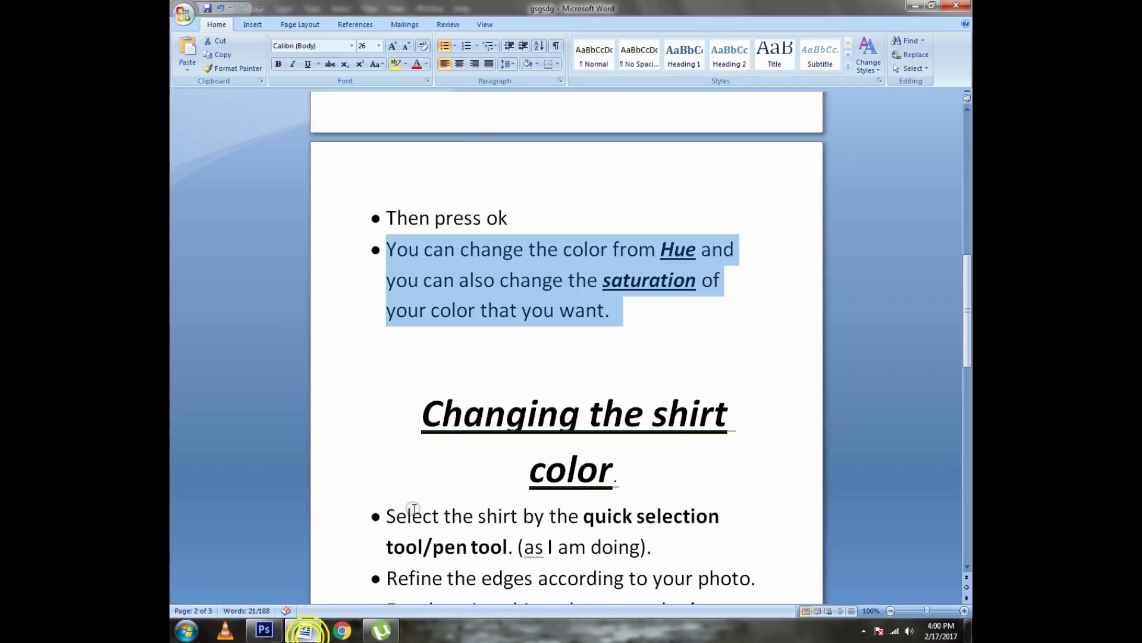
scroll(417, 320, "down", 2)
left_click_drag(420, 288, 704, 348)
scroll(397, 334, "down", 1)
mouse_move(387, 335)
left_mouse_down()
mouse_move(636, 328)
mouse_move(696, 369)
left_mouse_up()
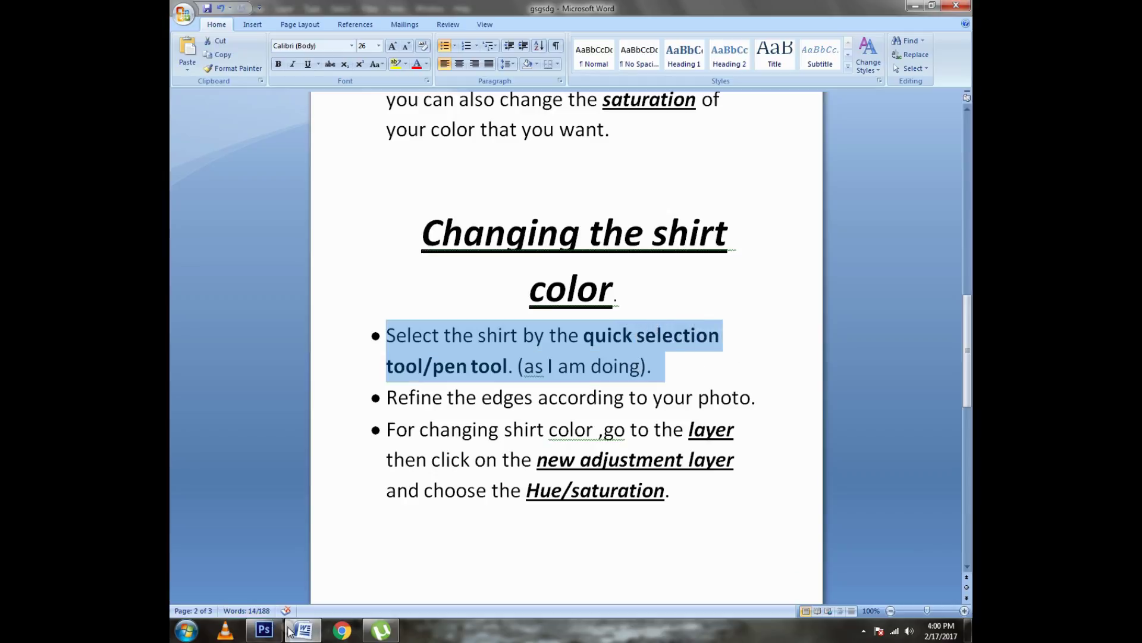
left_click(267, 630)
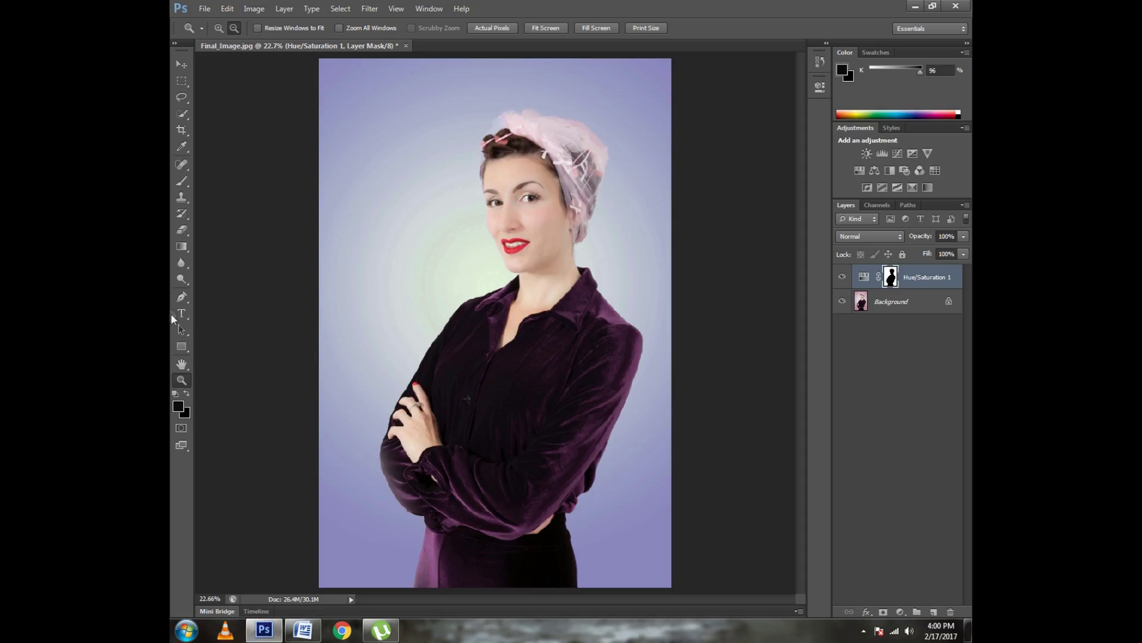
- Brush over the purple shirt from collar to waist with a 71 px Quick Selection brush
left_click(182, 113)
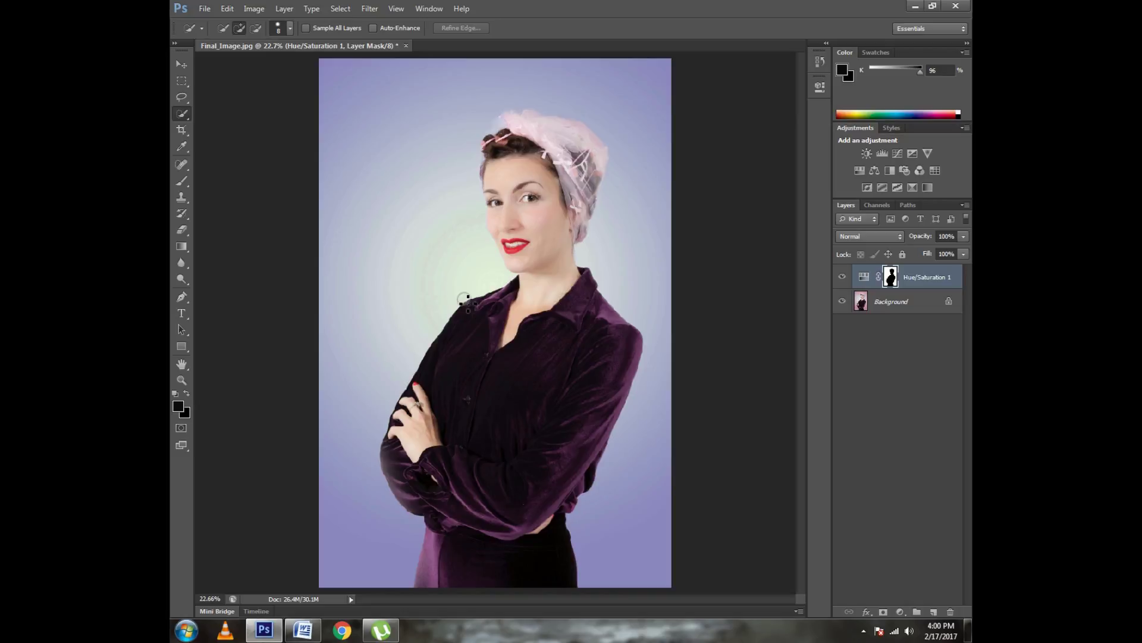
left_click(182, 380)
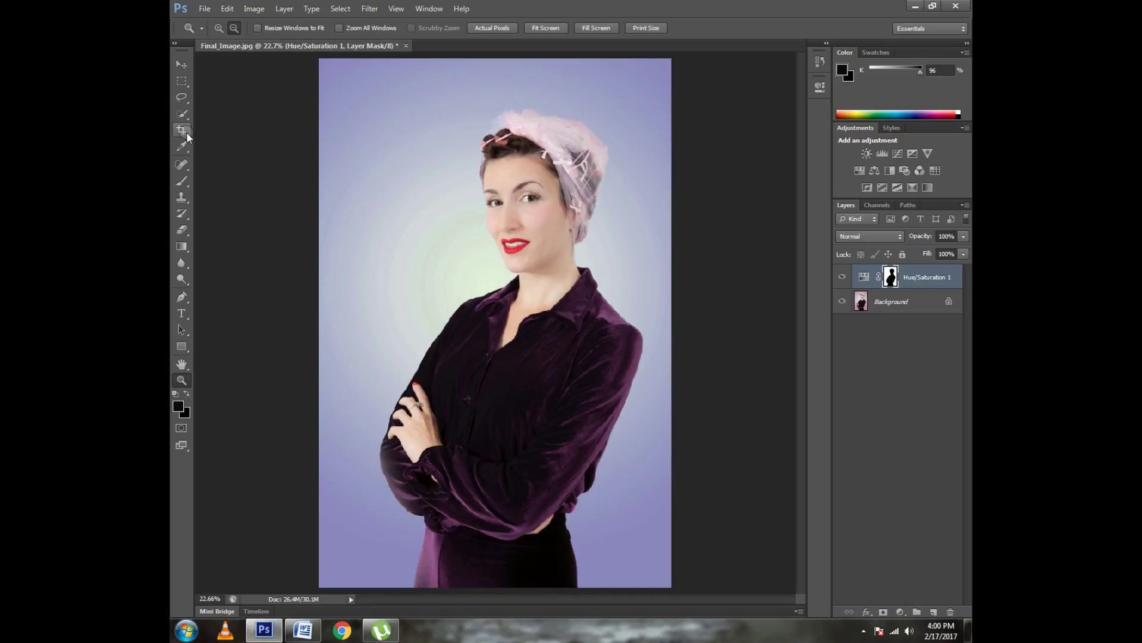
left_click(182, 113)
left_click(290, 28)
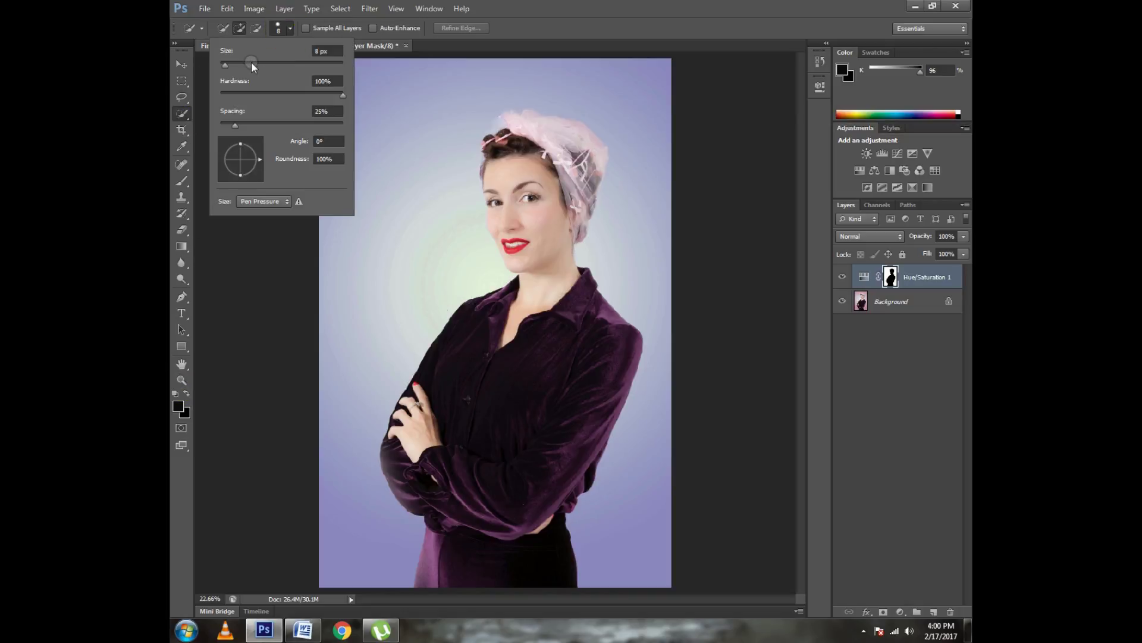
left_click_drag(252, 65, 263, 64)
mouse_move(509, 315)
left_mouse_down()
mouse_move(400, 424)
mouse_move(401, 470)
mouse_move(451, 541)
mouse_move(437, 577)
mouse_move(441, 548)
mouse_move(580, 407)
left_mouse_up()
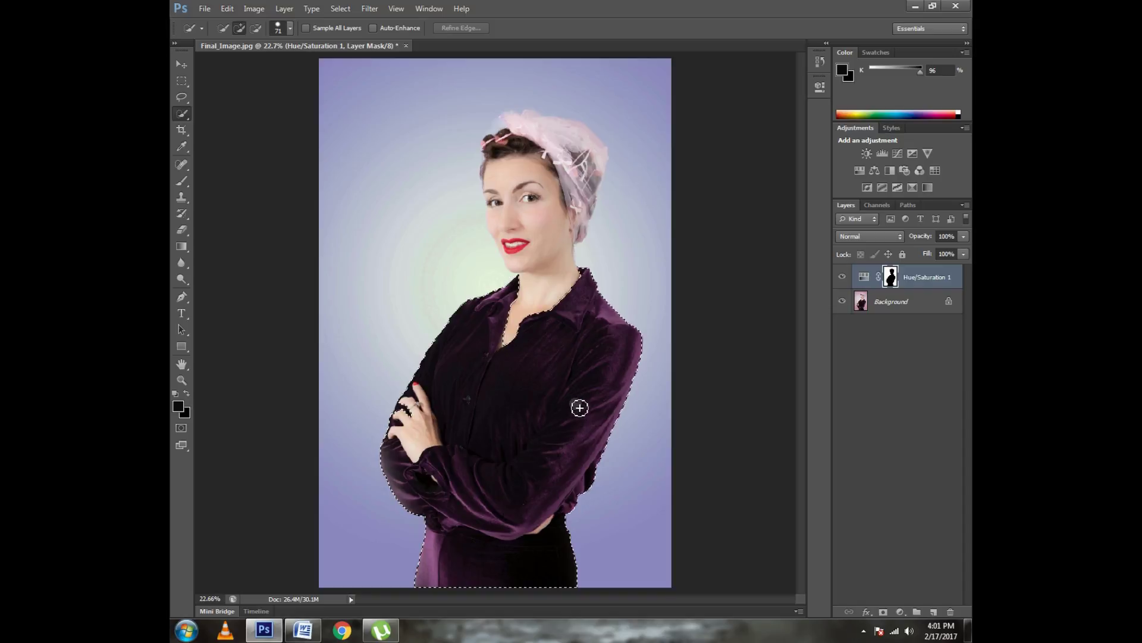
left_click(181, 379)
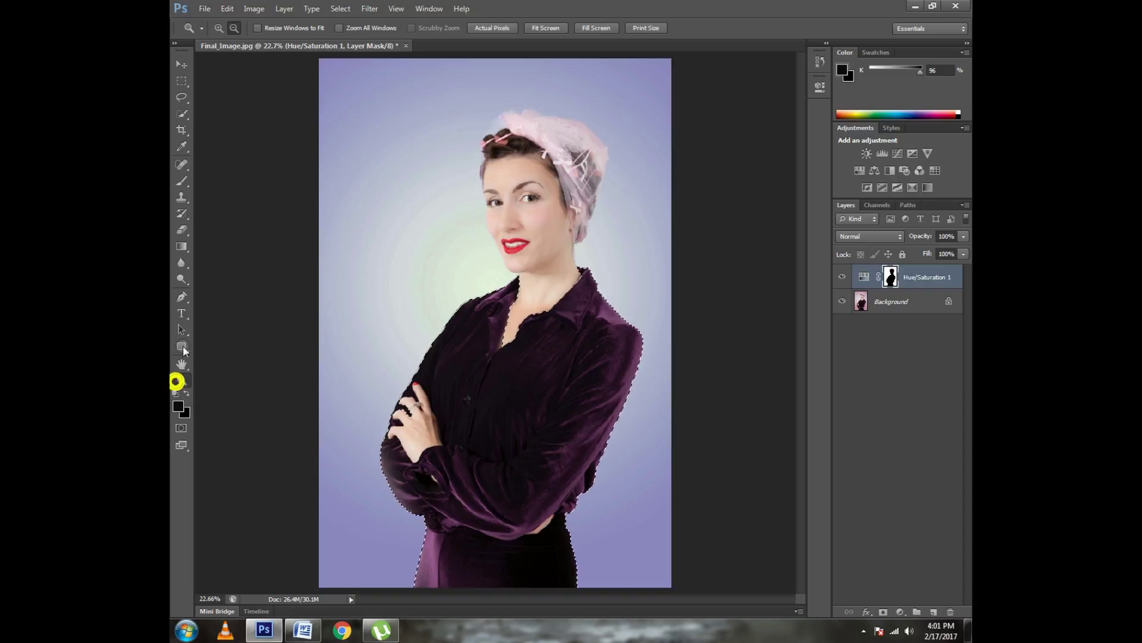
- Zoom in on the crossed hand and set Quick Selection to Subtract from selection
left_click(218, 27)
left_click(510, 342)
left_click(285, 434)
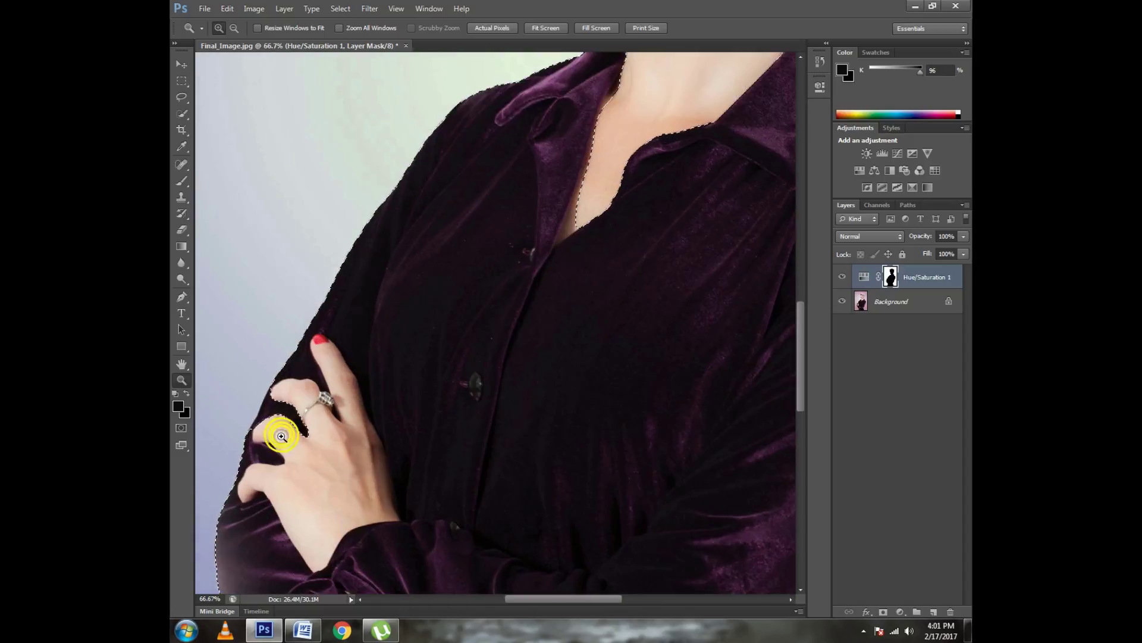
left_click(181, 113)
left_click(294, 395)
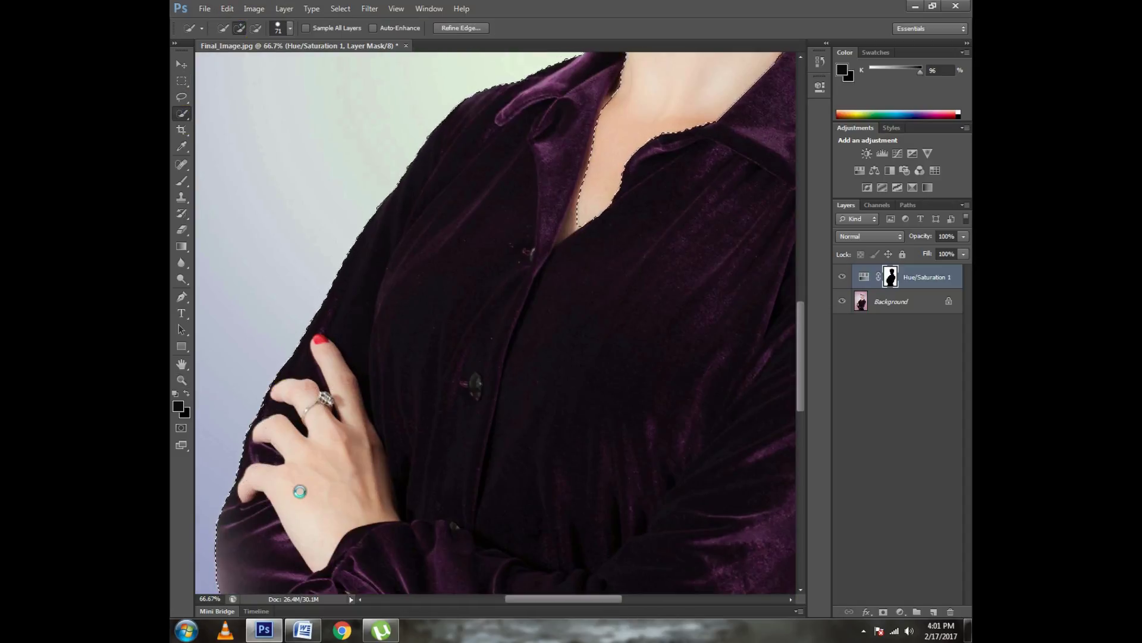
scroll(293, 492, "down", 3)
scroll(293, 492, "down", 4)
scroll(416, 441, "down", 1)
scroll(539, 385, "up", 3)
scroll(539, 384, "up", 1)
left_click(256, 28)
- Brush the hand up to the ring out of the shirt selection, then zoom to 100%
mouse_move(345, 354)
left_mouse_down()
mouse_move(325, 396)
mouse_move(370, 390)
left_mouse_up()
mouse_move(361, 343)
left_mouse_down()
mouse_move(340, 321)
mouse_move(285, 373)
mouse_move(315, 429)
left_mouse_up()
left_click_drag(356, 366, 357, 375)
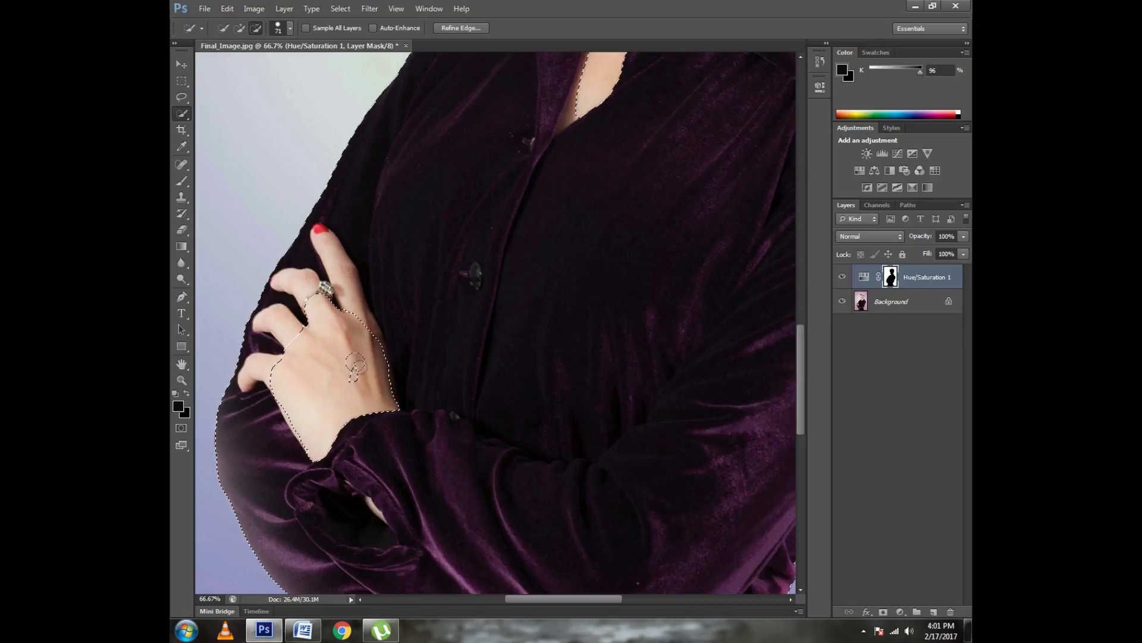
left_click(181, 380)
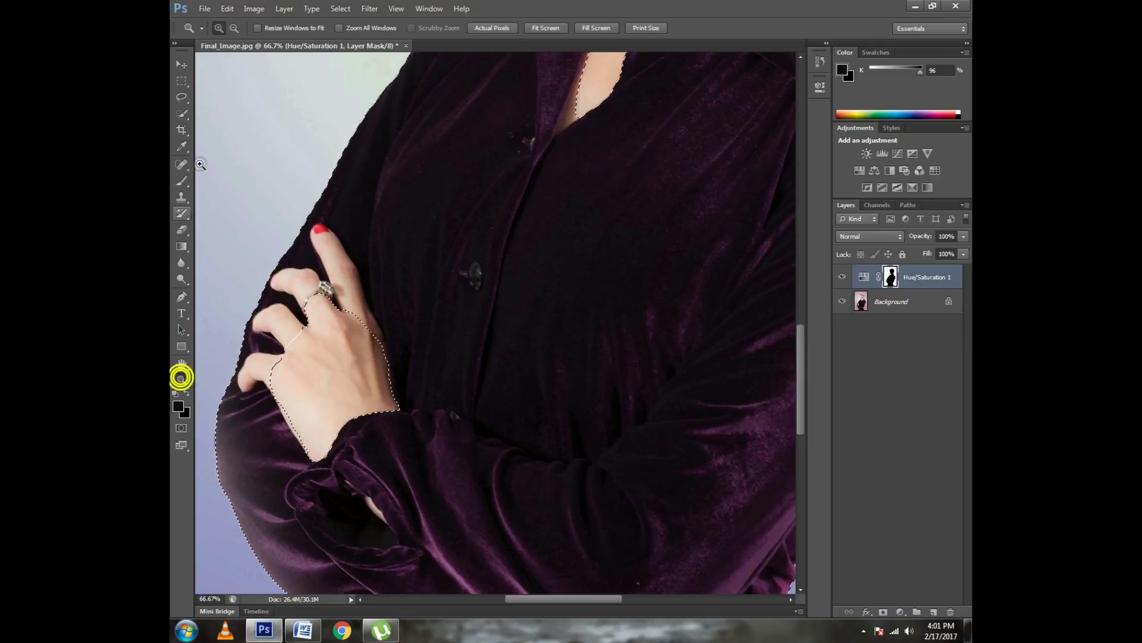
left_click(297, 344)
- Subtract the lower finger's knuckle and edge using a 45 px, then 27 px brush
left_click(182, 113)
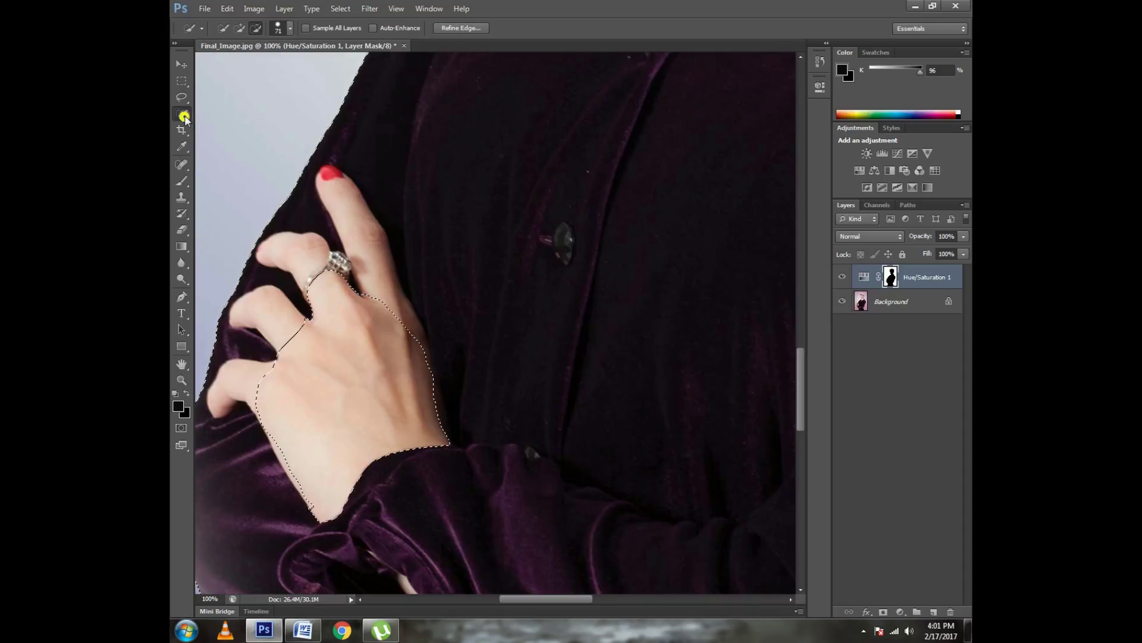
left_click(289, 28)
left_click_drag(248, 64, 244, 64)
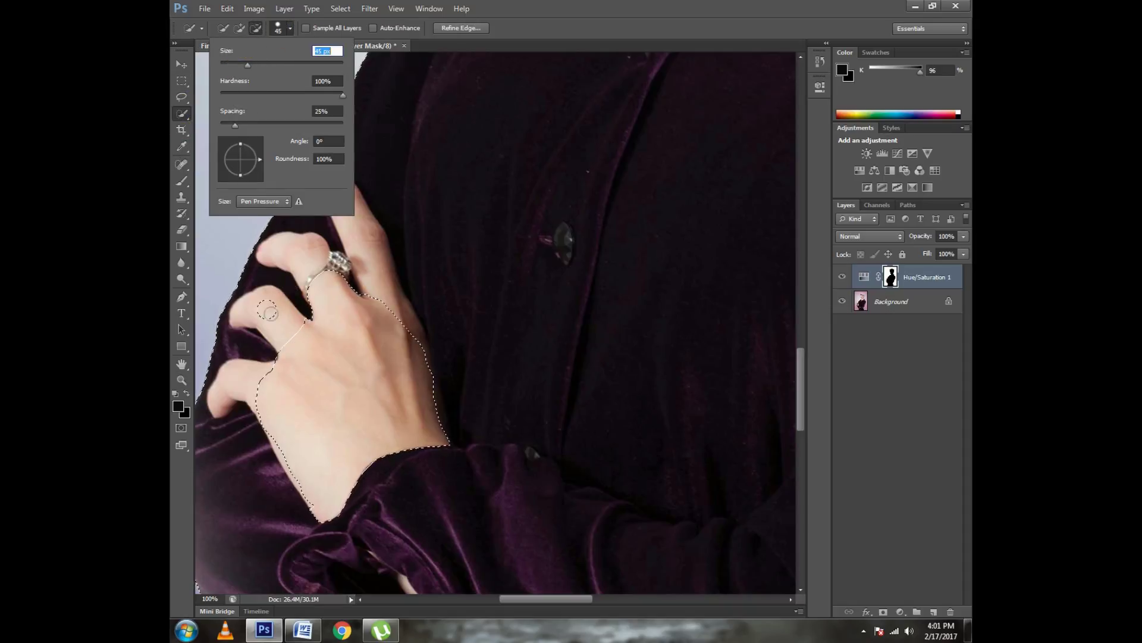
left_click(271, 310)
left_click_drag(268, 302, 278, 324)
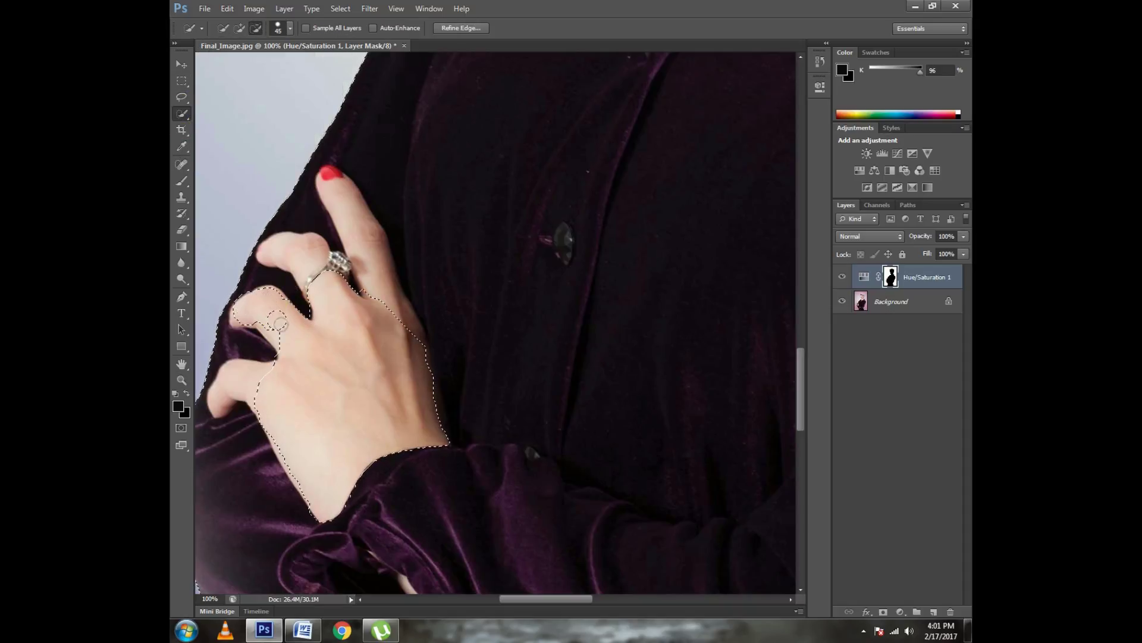
left_click(290, 28)
left_click_drag(244, 64, 237, 65)
left_click(261, 325)
left_click_drag(302, 343, 238, 375)
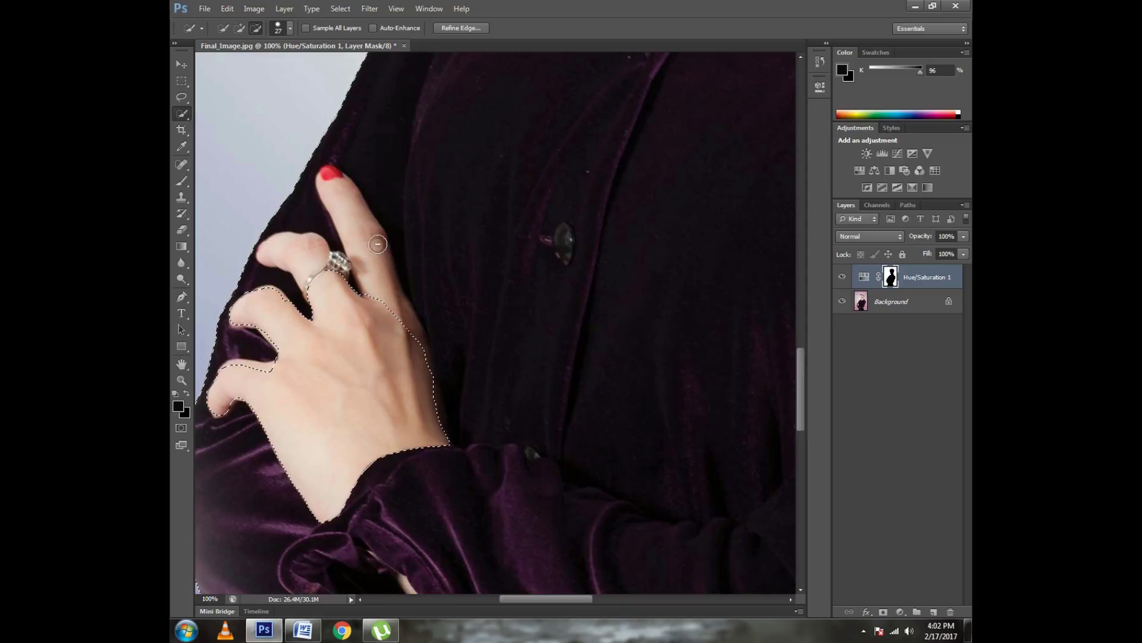
- Remove the index and ring fingers and the gaps between fingers from the selection
left_click_drag(335, 178, 343, 195)
left_click_drag(367, 271, 375, 273)
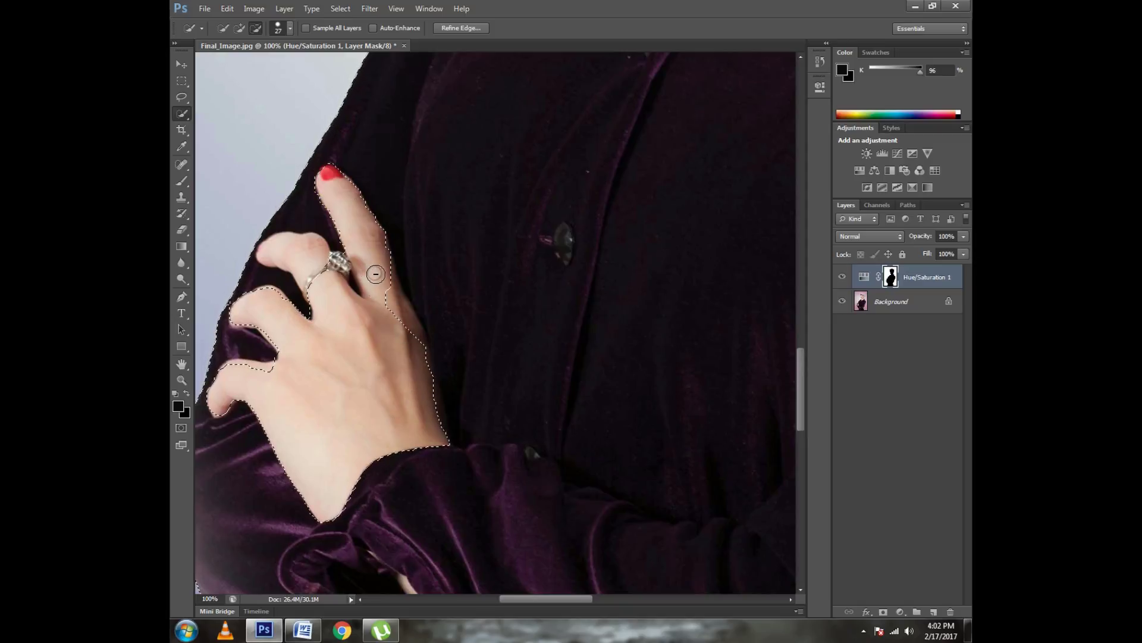
left_click_drag(400, 304, 411, 330)
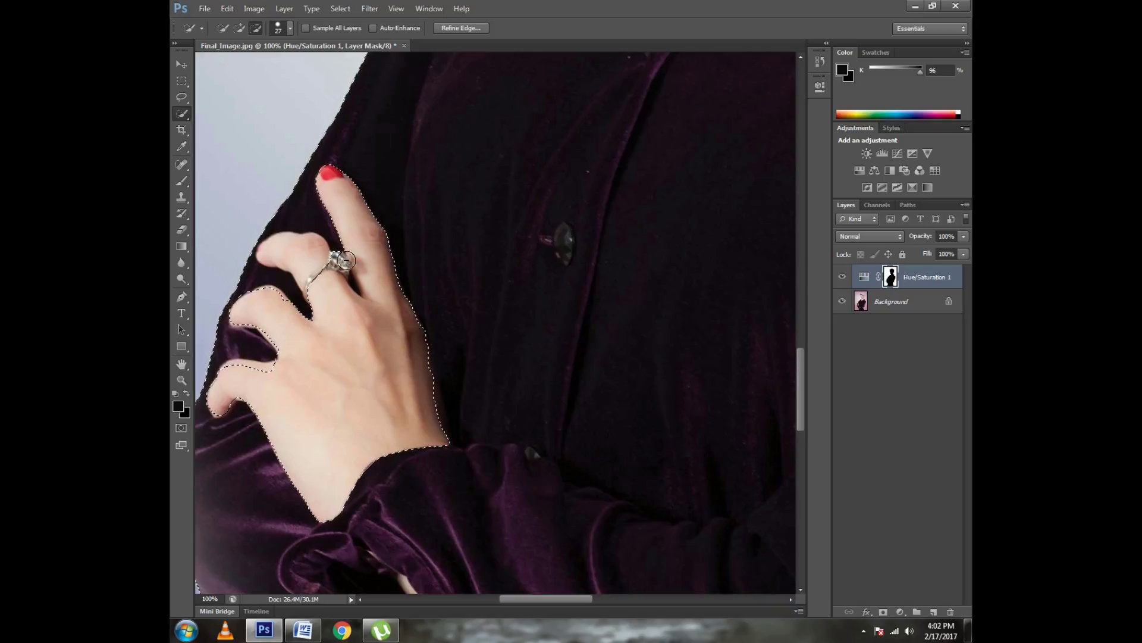
left_click_drag(333, 264, 281, 247)
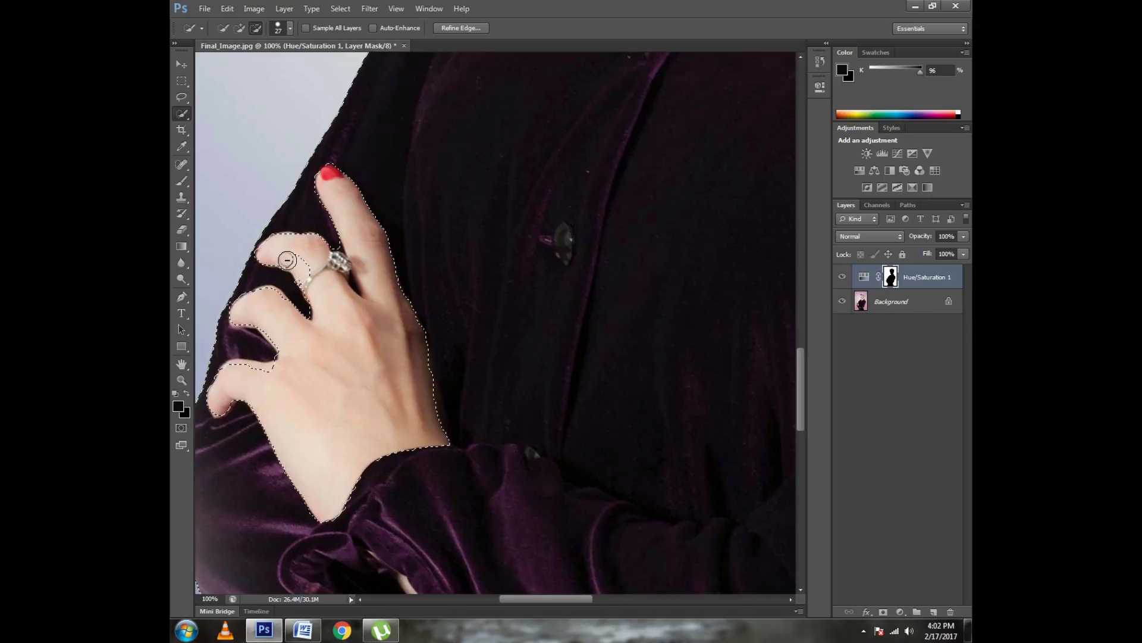
left_click_drag(303, 271, 280, 304)
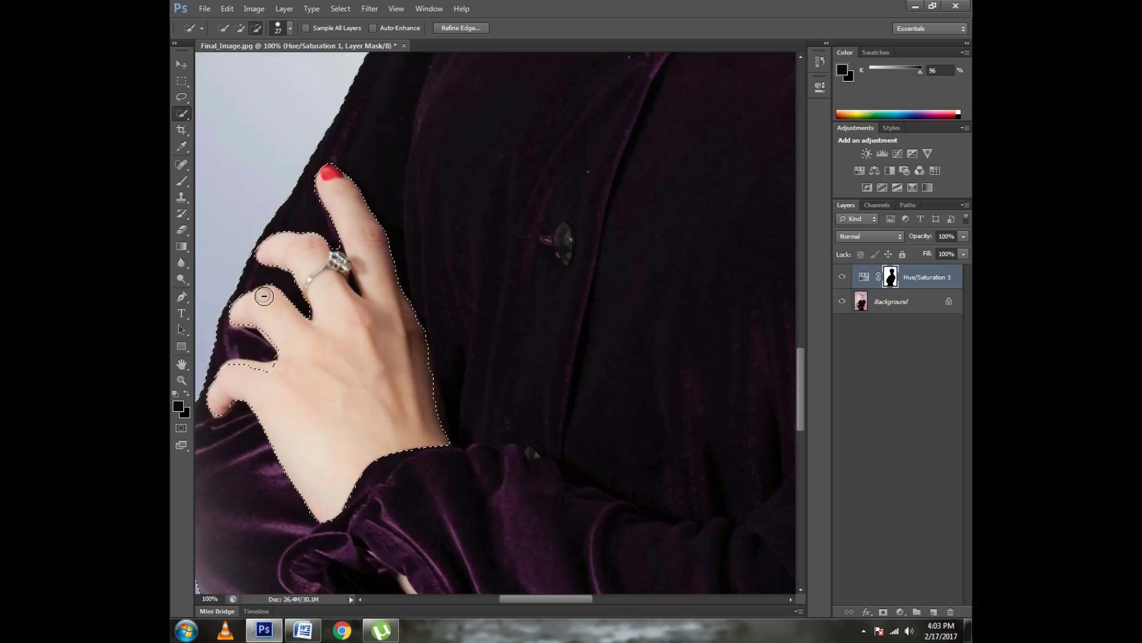
left_click_drag(256, 296, 266, 301)
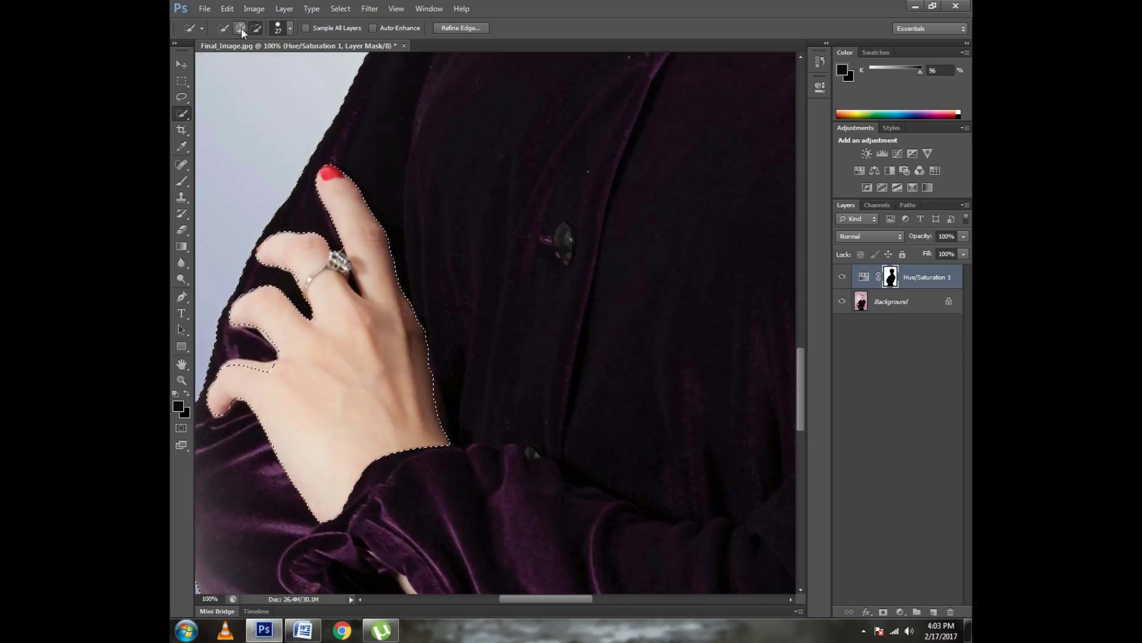
- With an 8 px brush, trim the lower finger's top edge, then zoom to 200% on the lower fingers
left_click(288, 28)
left_click_drag(228, 64, 225, 65)
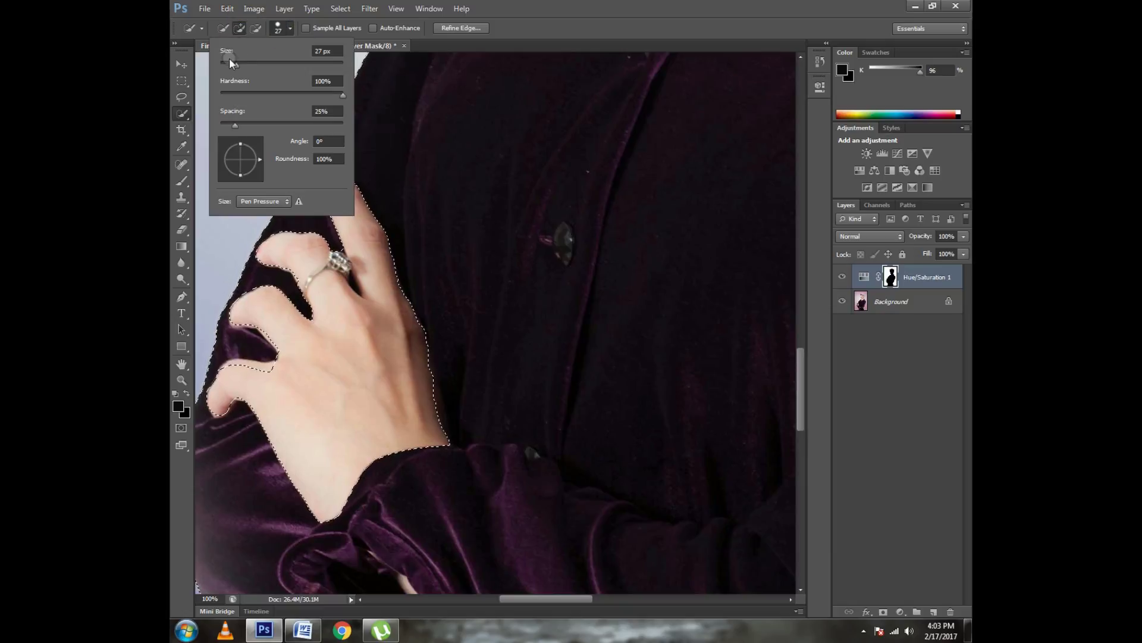
left_click(256, 28)
left_click(339, 276)
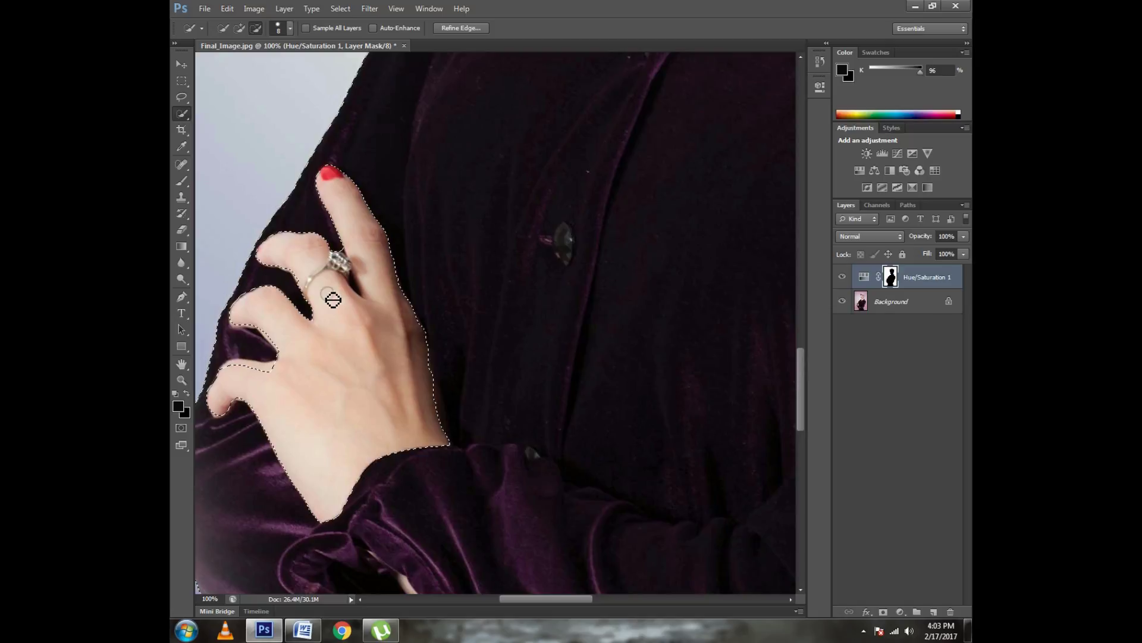
left_click_drag(283, 374, 259, 374)
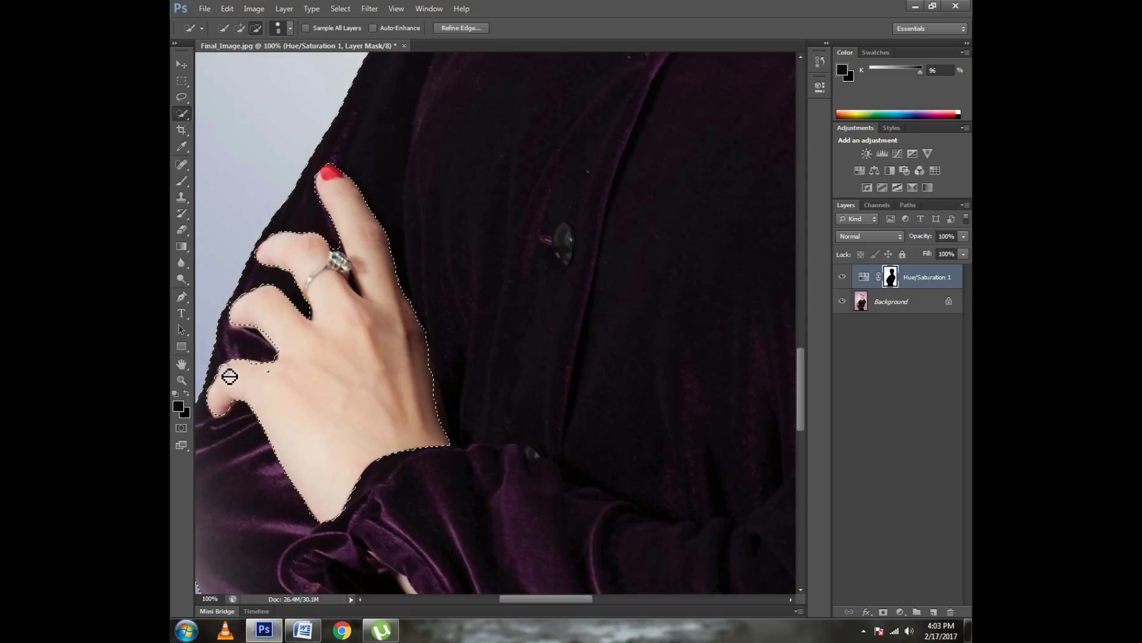
left_click(182, 379)
left_click(279, 441)
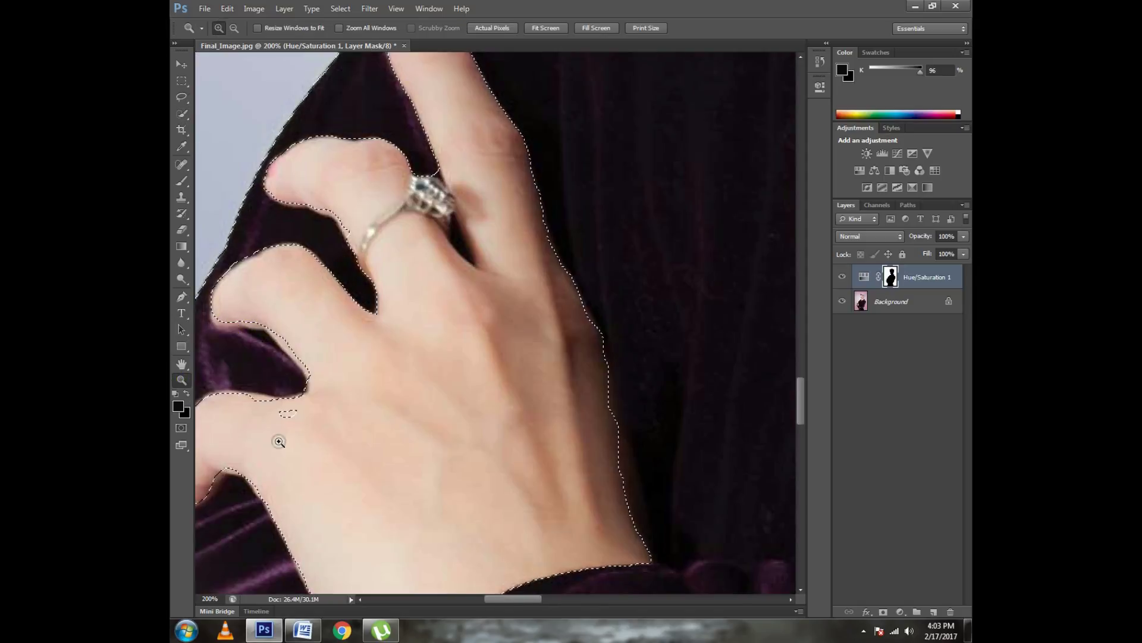
left_click_drag(279, 441, 499, 441)
- Clean up the lower fingertips, adding back stray fabric and subtracting remaining finger edges
left_click(181, 113)
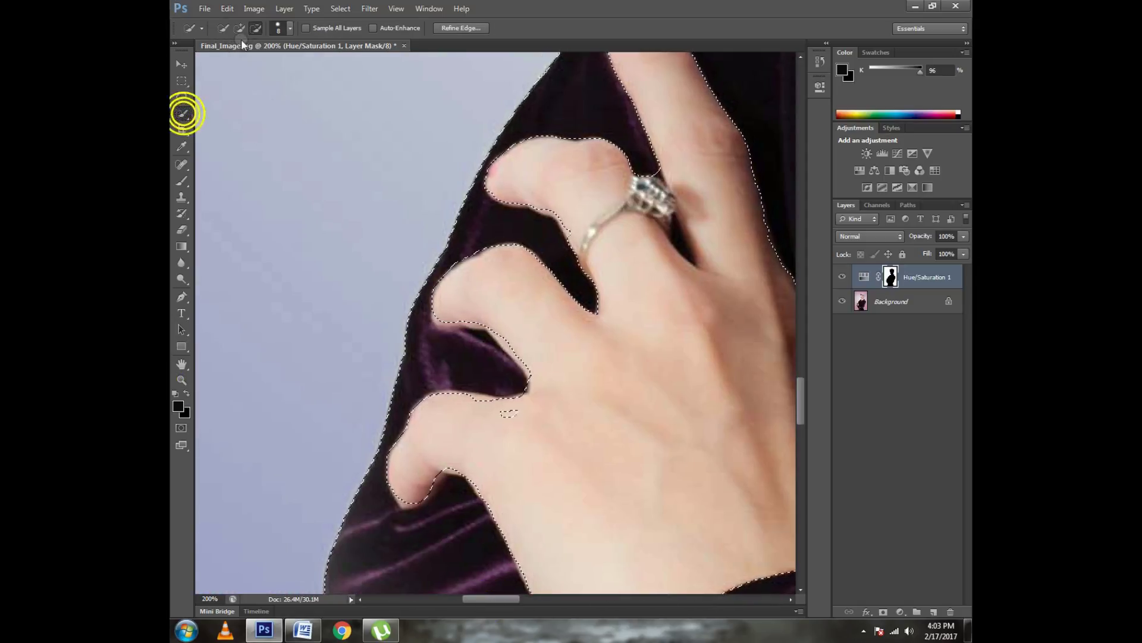
left_click(508, 413, "alt")
left_click_drag(491, 408, 441, 403)
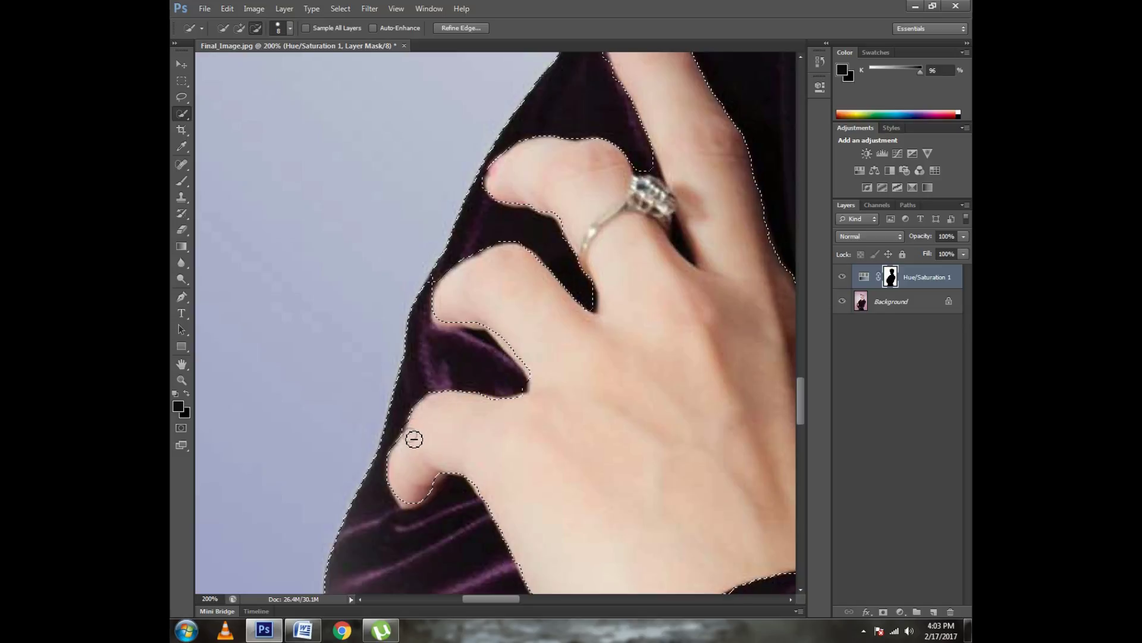
left_click_drag(409, 507, 434, 483)
left_click(241, 27)
left_click_drag(445, 506, 450, 488)
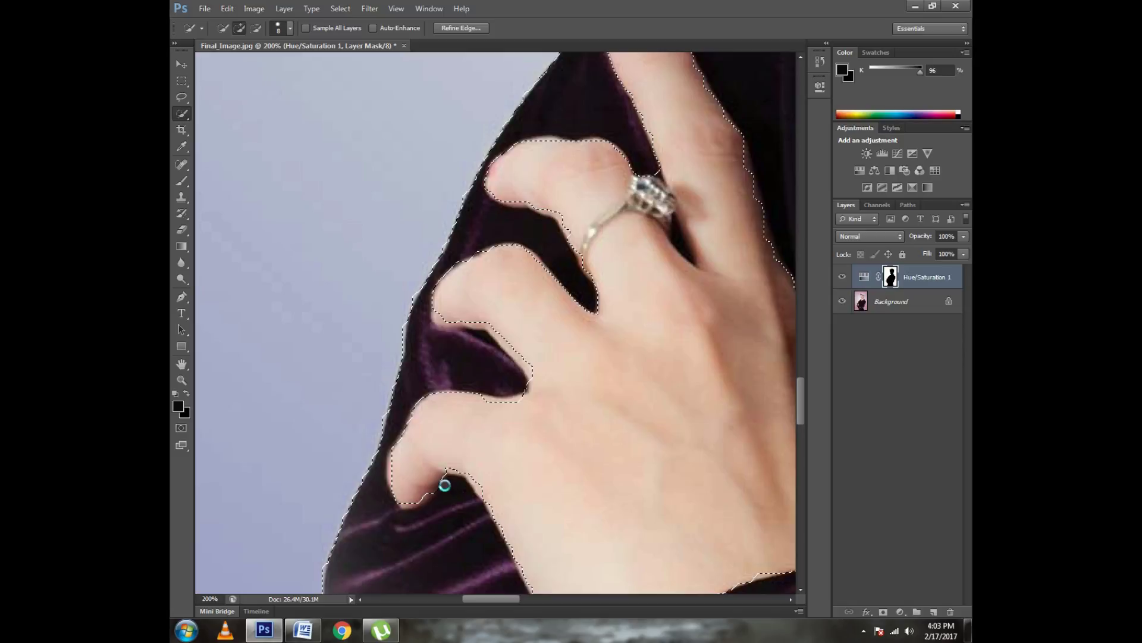
left_click(256, 28)
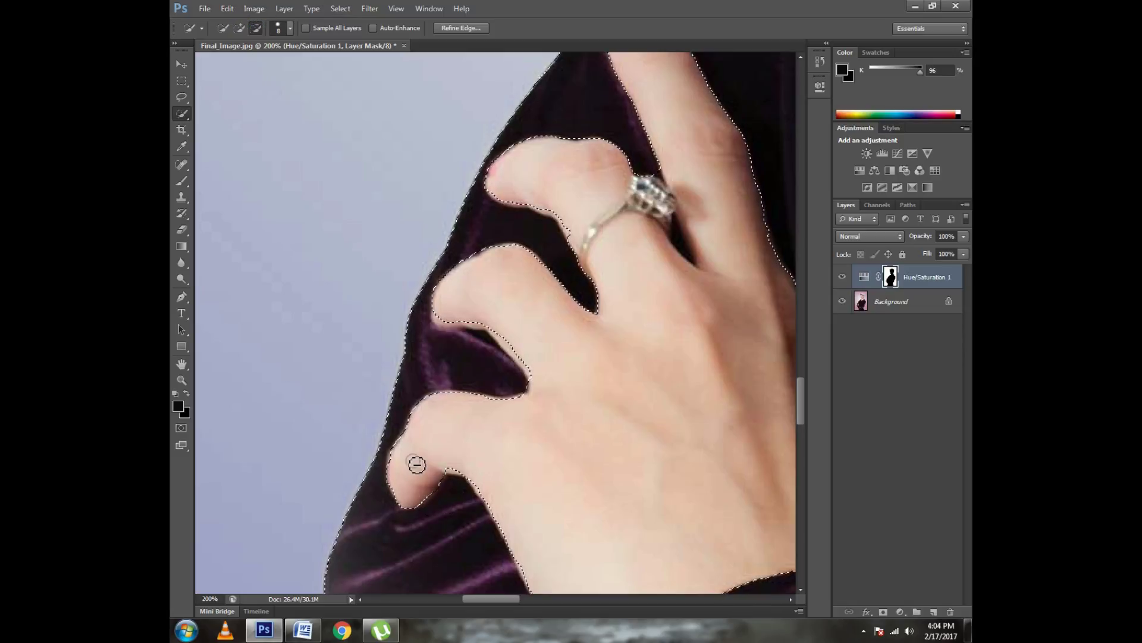
left_click(421, 475)
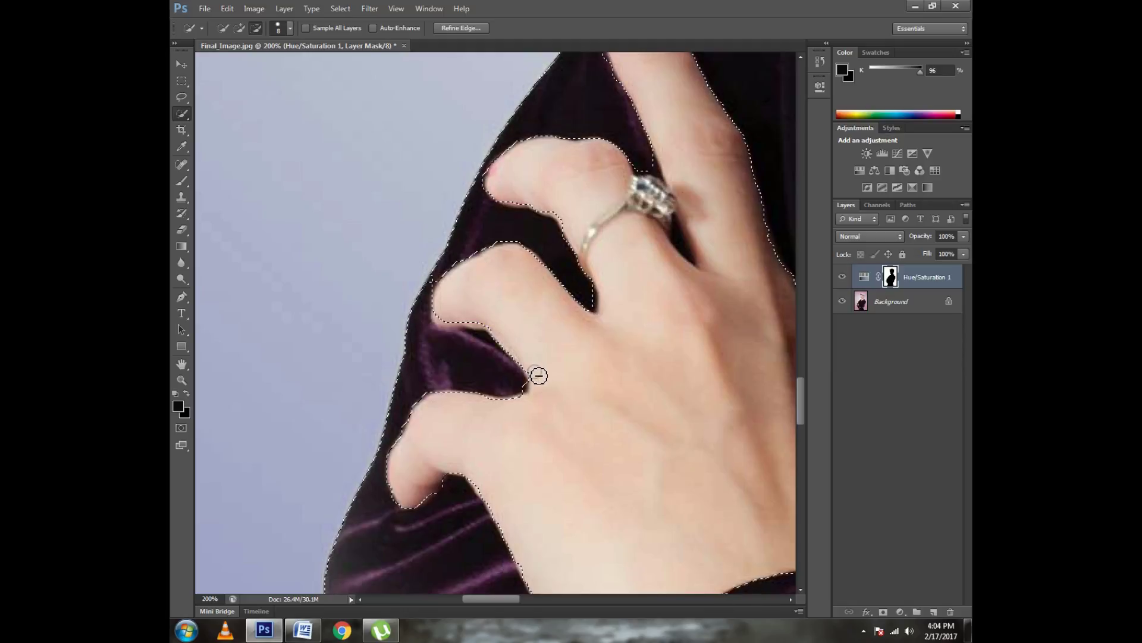
left_click(441, 314)
left_click(469, 490)
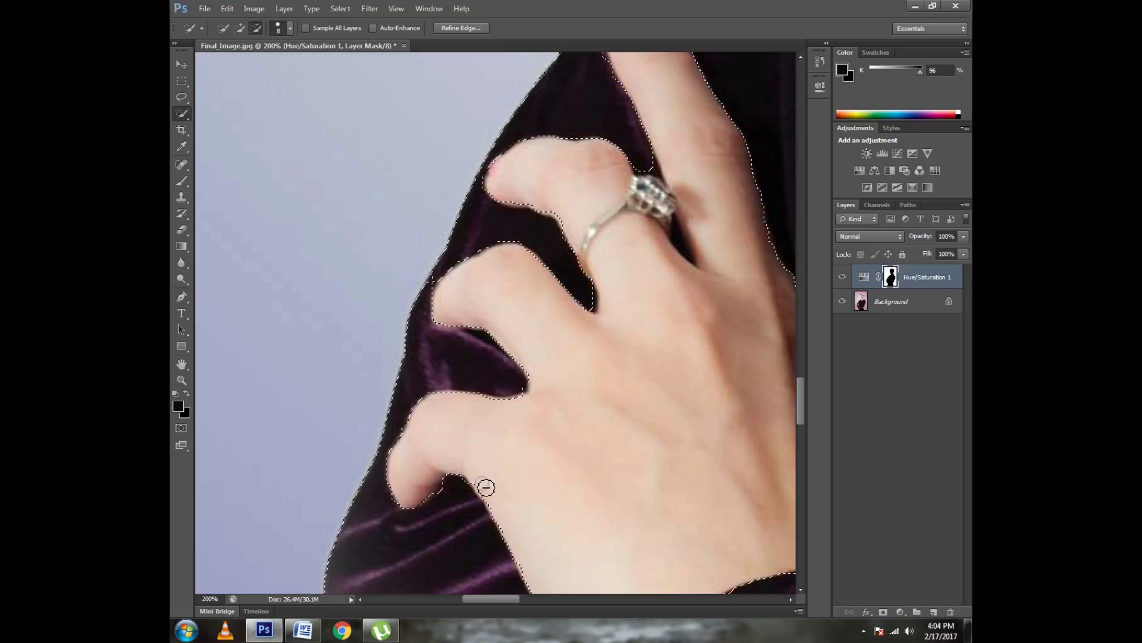
scroll(617, 464, "right", 5)
scroll(518, 296, "down", 3)
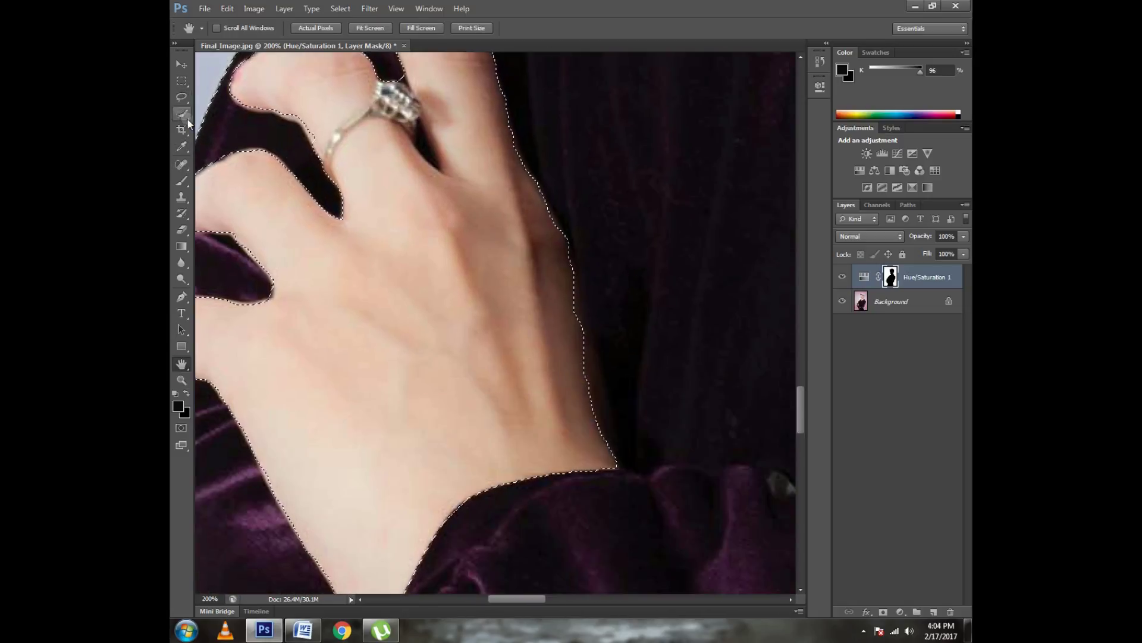
- Pull the selection edge off the hand's right side and fit the image on screen
left_click_drag(573, 285, 619, 465)
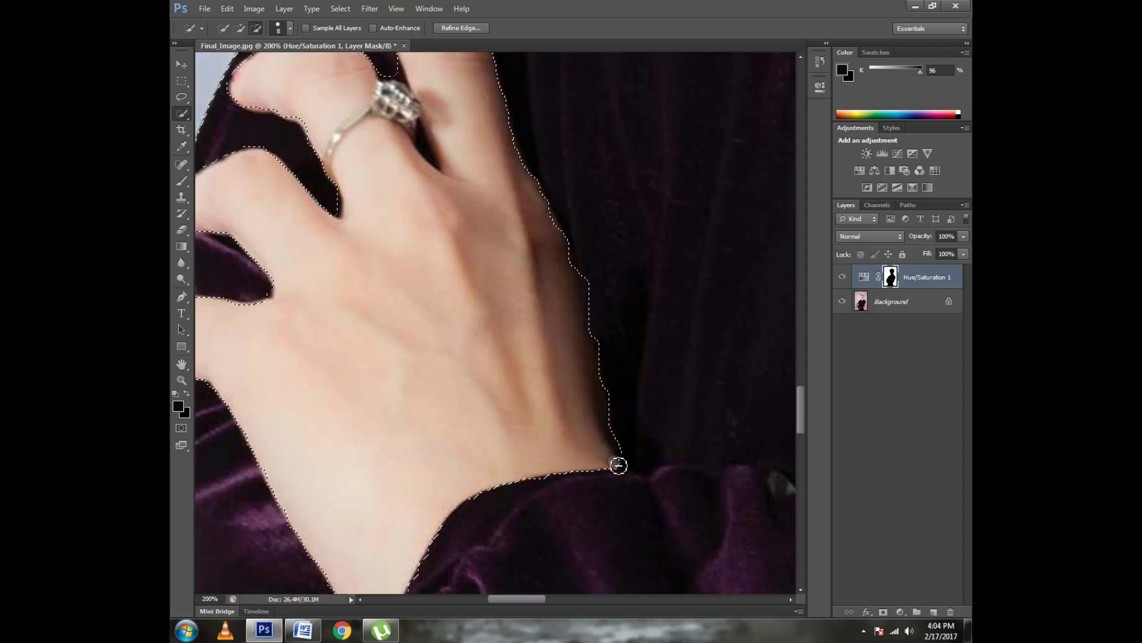
scroll(582, 355, "up", 2)
key("z")
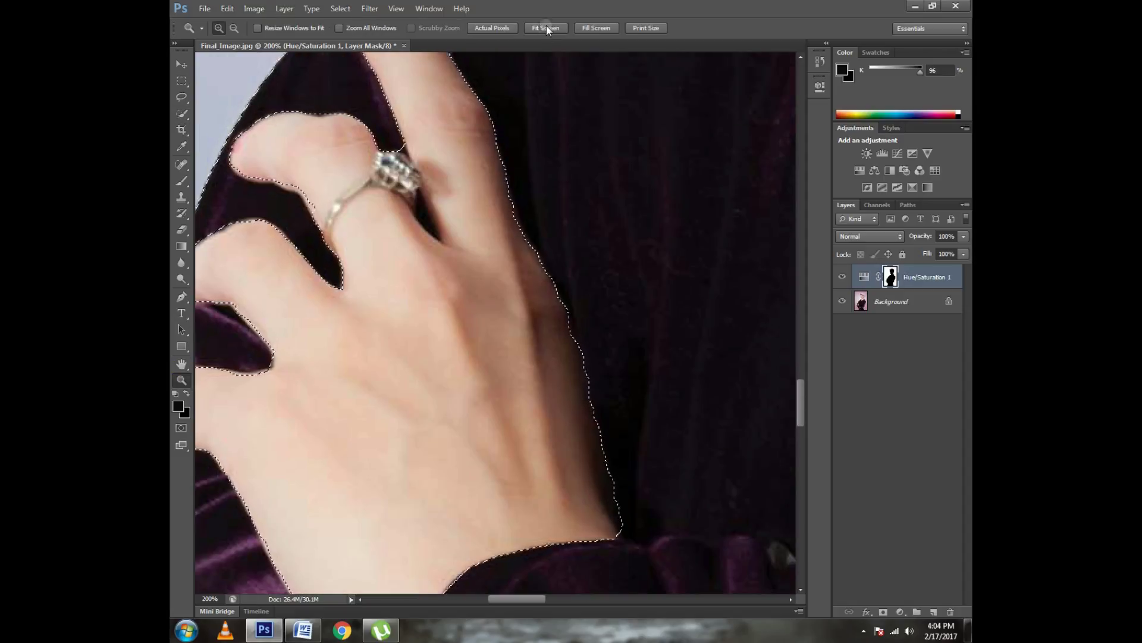
left_click(545, 28)
scroll(512, 322, "up", 6)
key("w")
- Subtract the neck and neckline skin from the shirt selection
left_click_drag(528, 113, 491, 186)
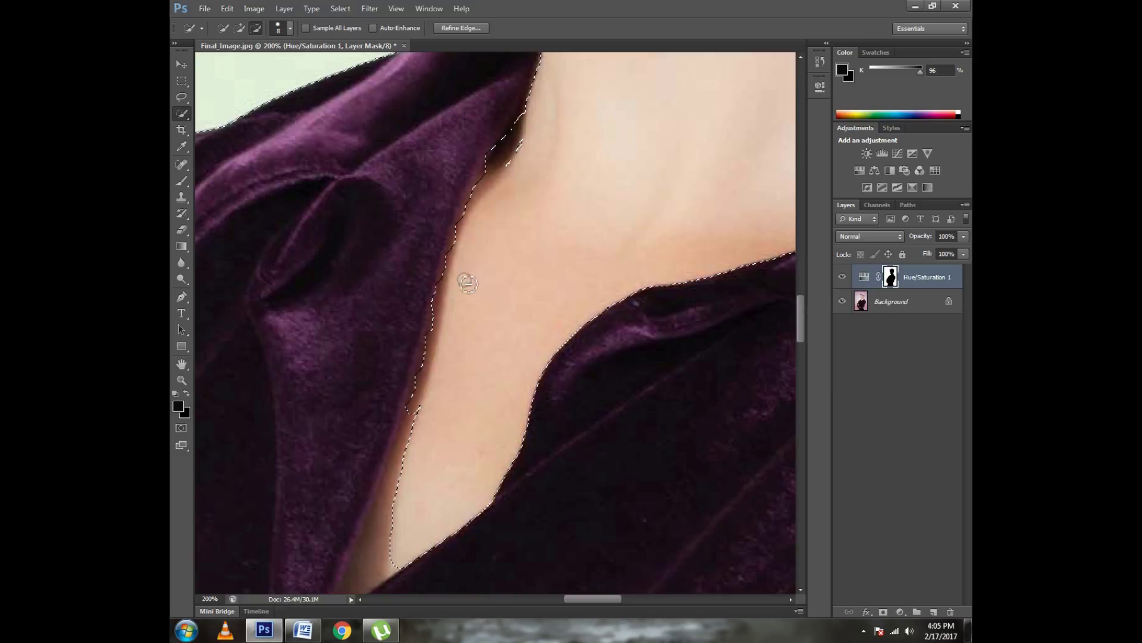
scroll(415, 316, "down", 3)
left_click(415, 317)
left_click_drag(414, 317, 383, 357)
left_click(243, 27)
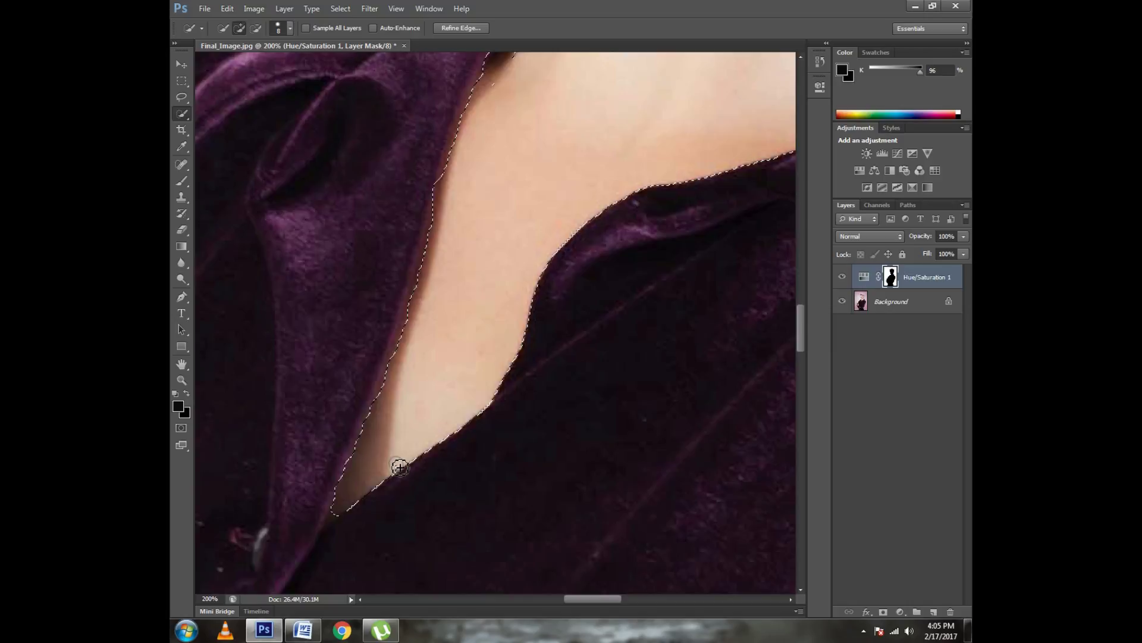
left_click(256, 28)
scroll(396, 465, "up", 2)
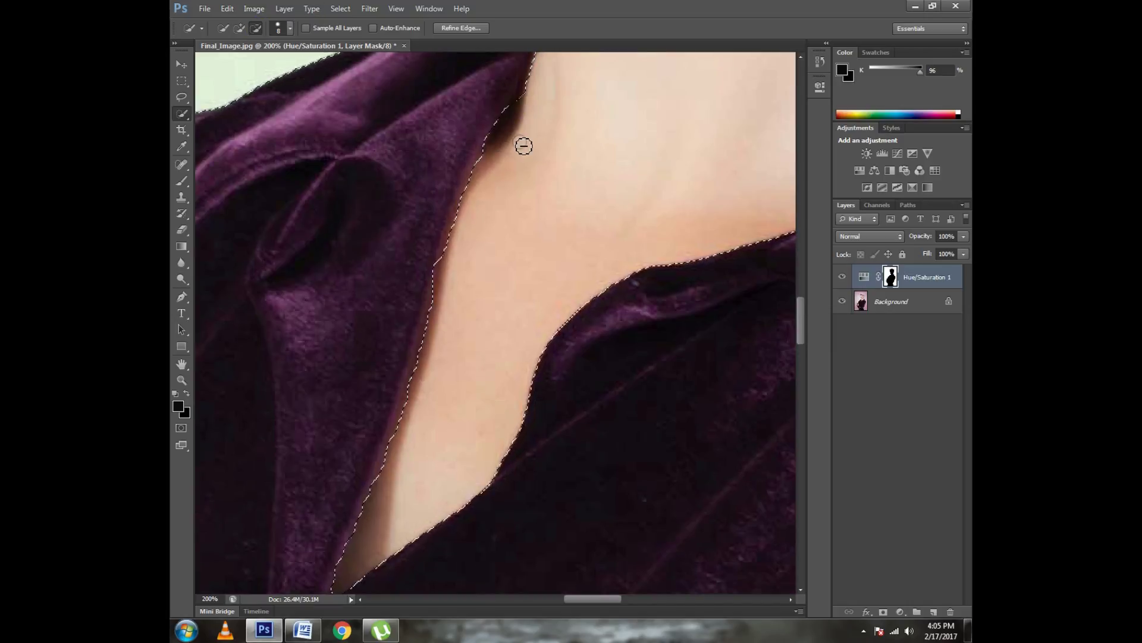
scroll(579, 160, "down", 1)
scroll(657, 263, "down", 4)
scroll(657, 263, "down", 3)
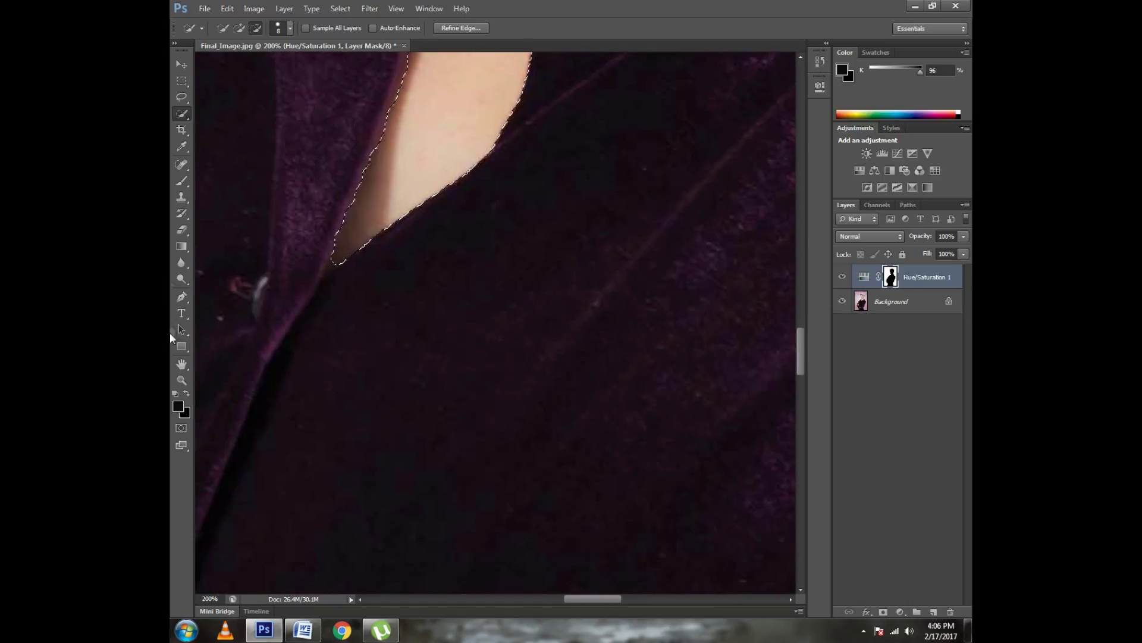
- Zoom in on the sleeve near the waist and cut the hand there out of the selection
left_click(181, 380)
left_click(546, 28)
left_click(600, 473)
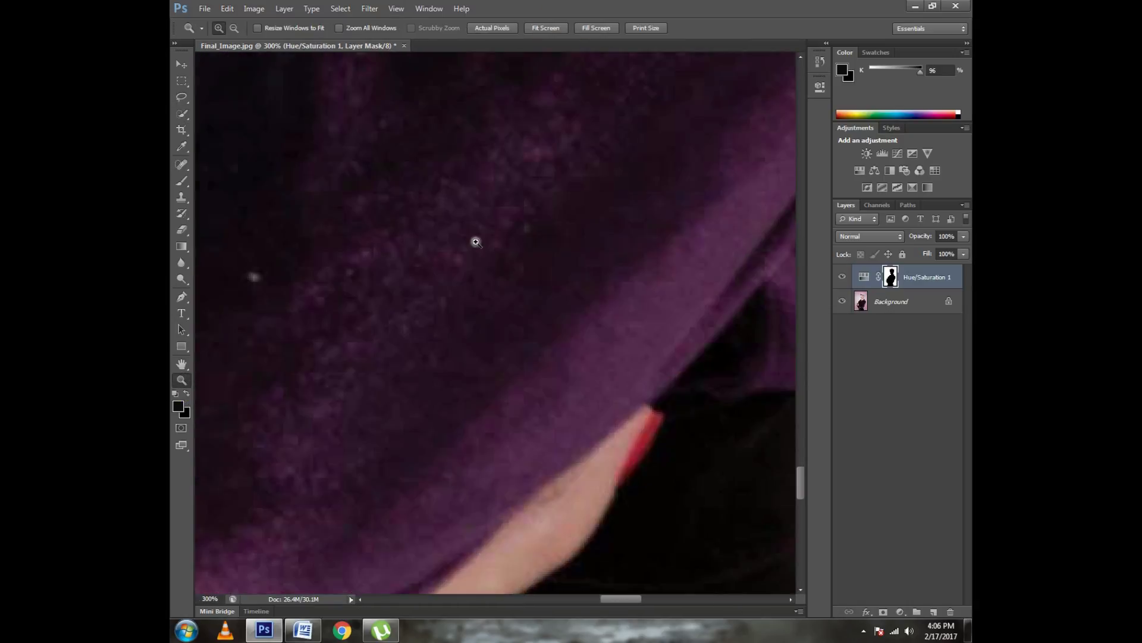
left_click_drag(364, 276, 625, 521)
left_click(181, 113)
left_click_drag(613, 429, 525, 508)
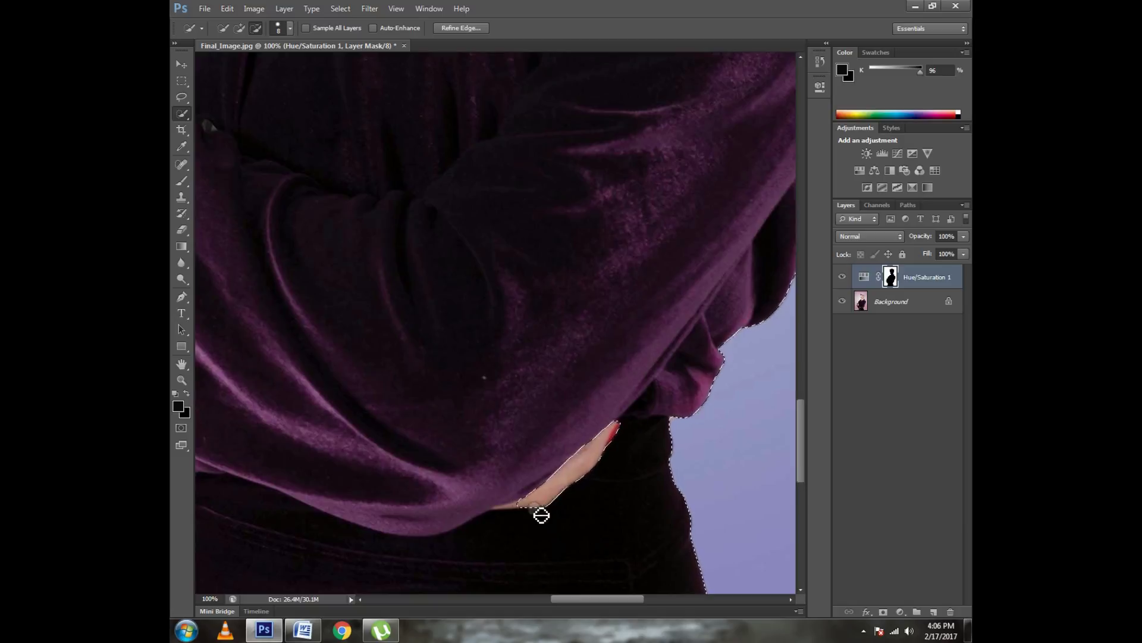
- Remove the waist hand's remaining edge, then fit the image to review the selection
key("z")
left_click(520, 492)
left_click(520, 493)
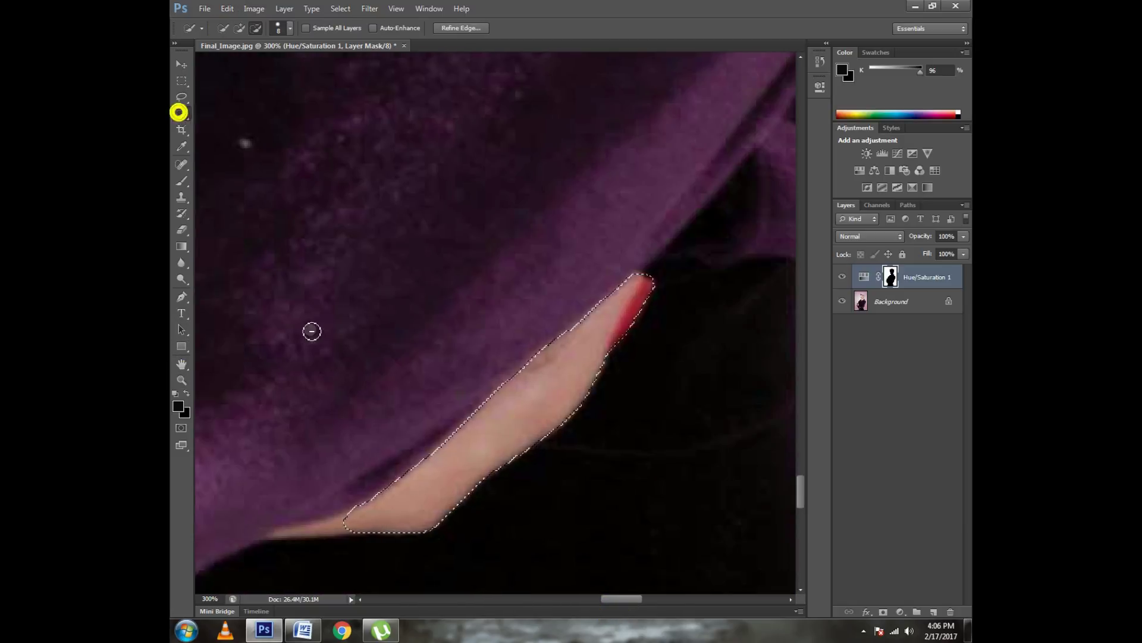
key("w")
left_click(278, 28)
left_click_drag(357, 512, 333, 531)
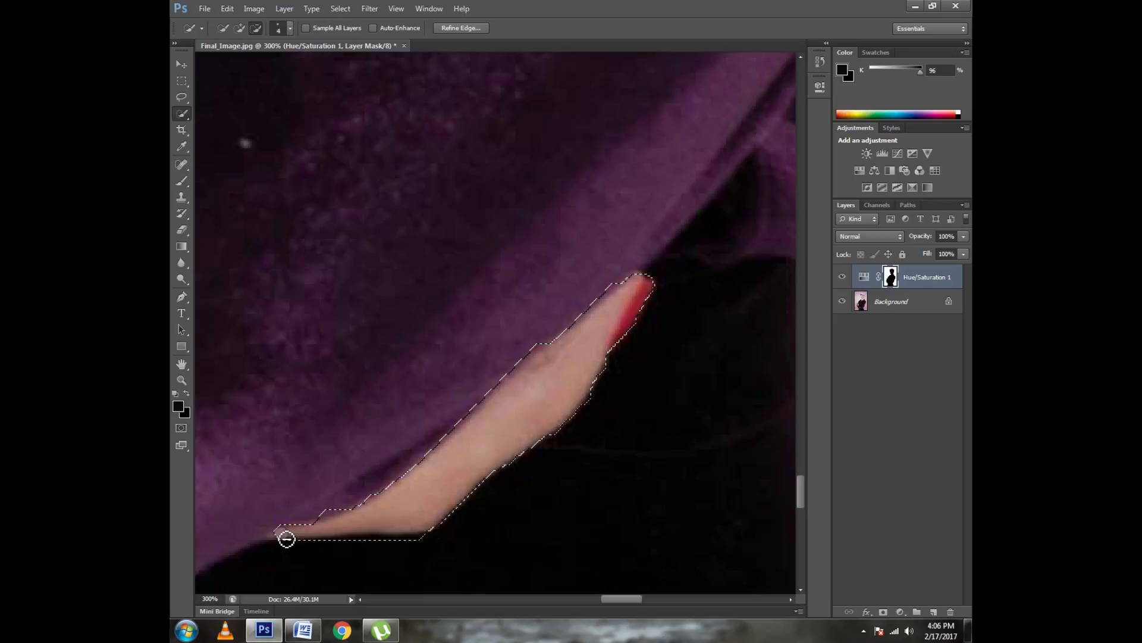
left_click(182, 378)
key("ctrl+0")
left_click_drag(522, 224, 438, 439)
key("ctrl+0")
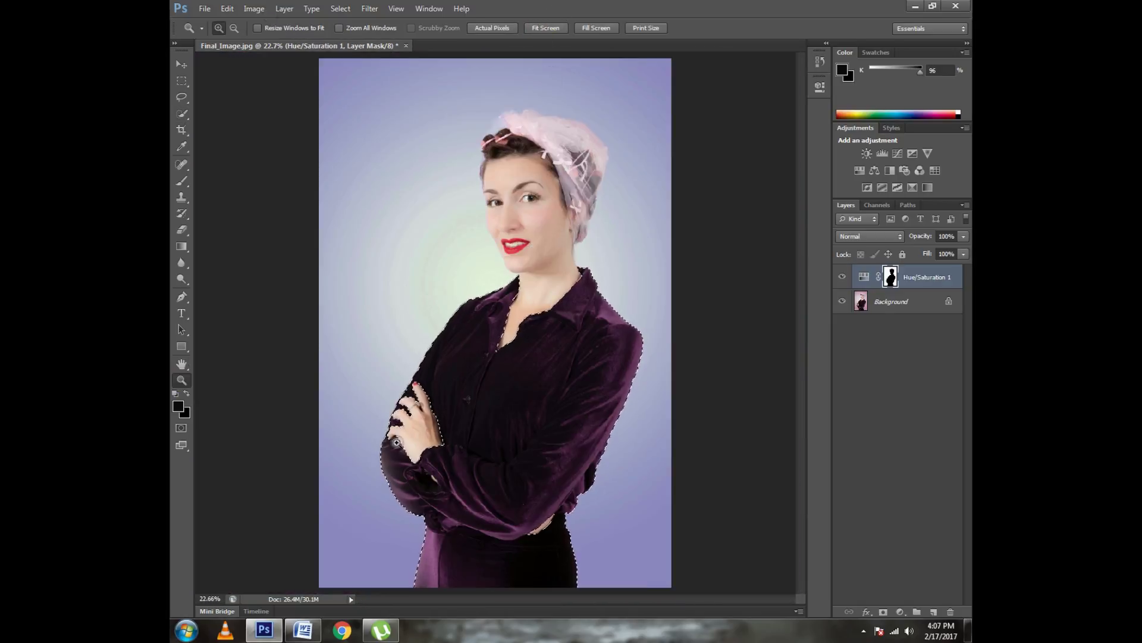
- Highlight the Word note about refining edges, then return to Photoshop's selection tool
left_click(302, 631)
left_click_drag(382, 364, 746, 365)
left_click(262, 630)
key("w")
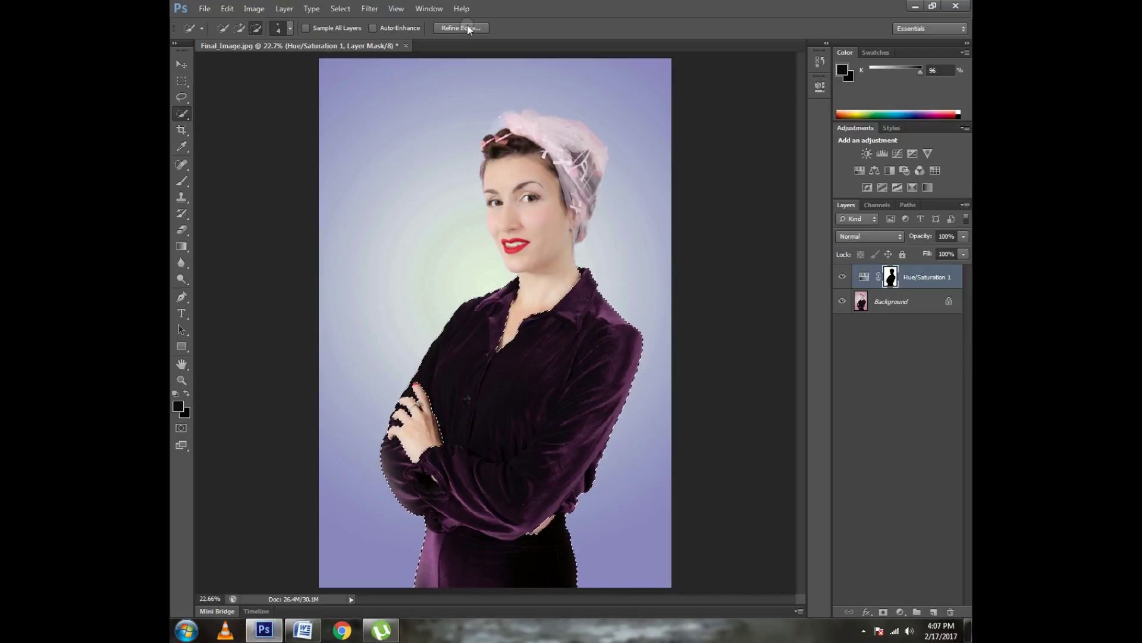
- Refine the shirt selection's edge with Smooth 28 and Feather 1.4 px, then fit the image on screen
left_click(466, 28)
left_click(726, 136)
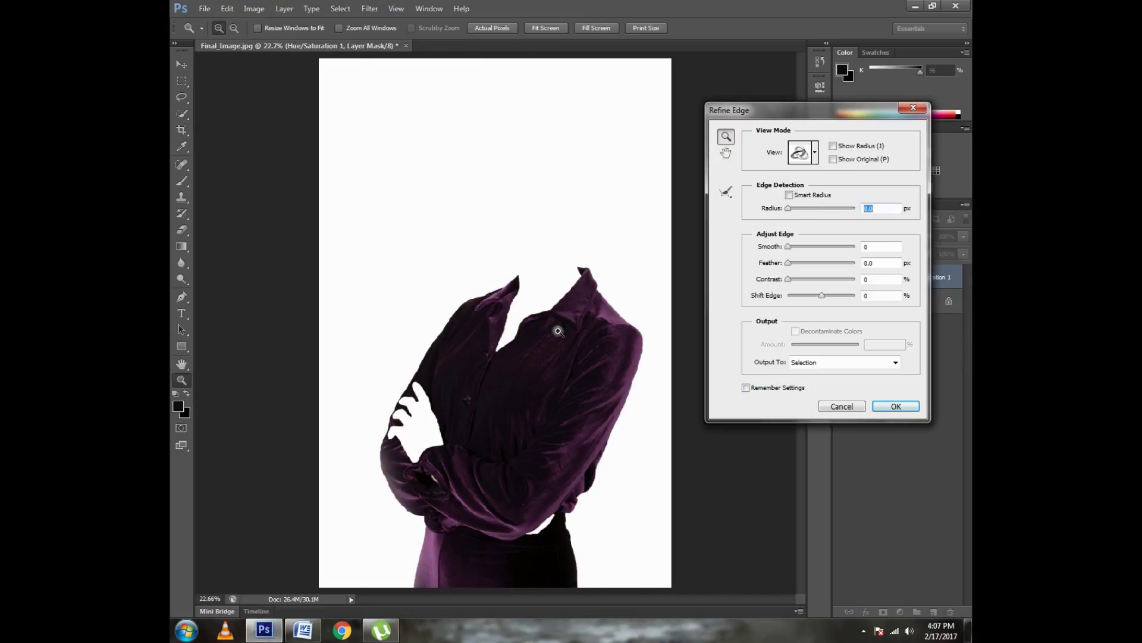
left_click(556, 327)
left_click(801, 591)
left_click(801, 57)
mouse_move(788, 208)
left_mouse_down()
mouse_move(837, 208)
mouse_move(786, 208)
mouse_move(810, 247)
mouse_move(849, 250)
left_mouse_up()
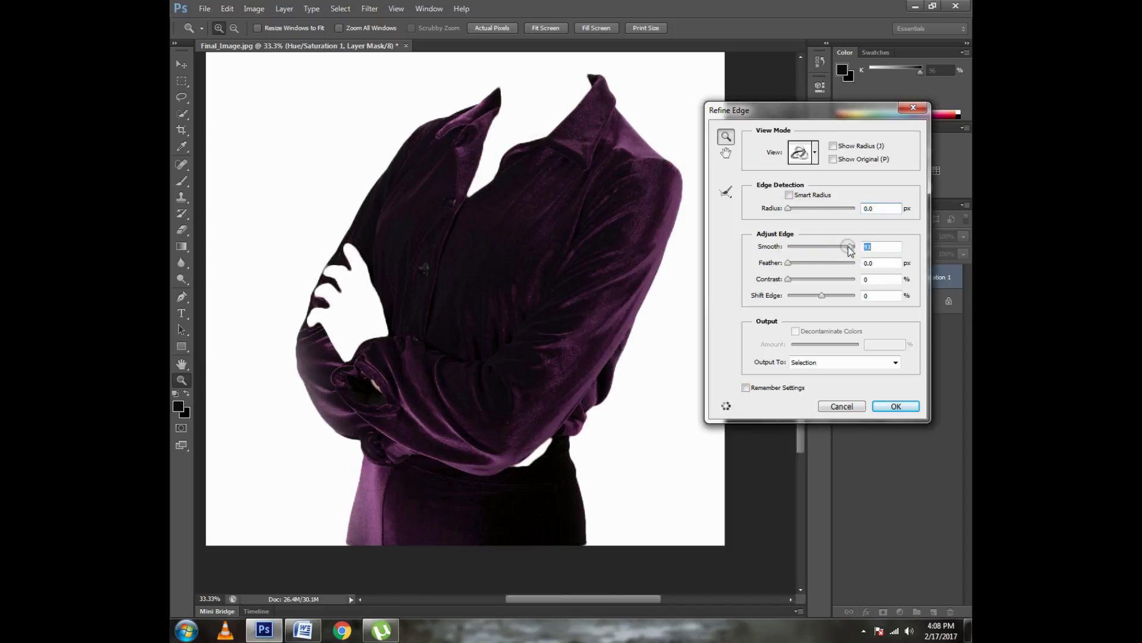
mouse_move(856, 247)
left_mouse_down()
mouse_move(807, 248)
mouse_move(849, 267)
mouse_move(793, 262)
mouse_move(808, 279)
mouse_move(792, 278)
left_mouse_up()
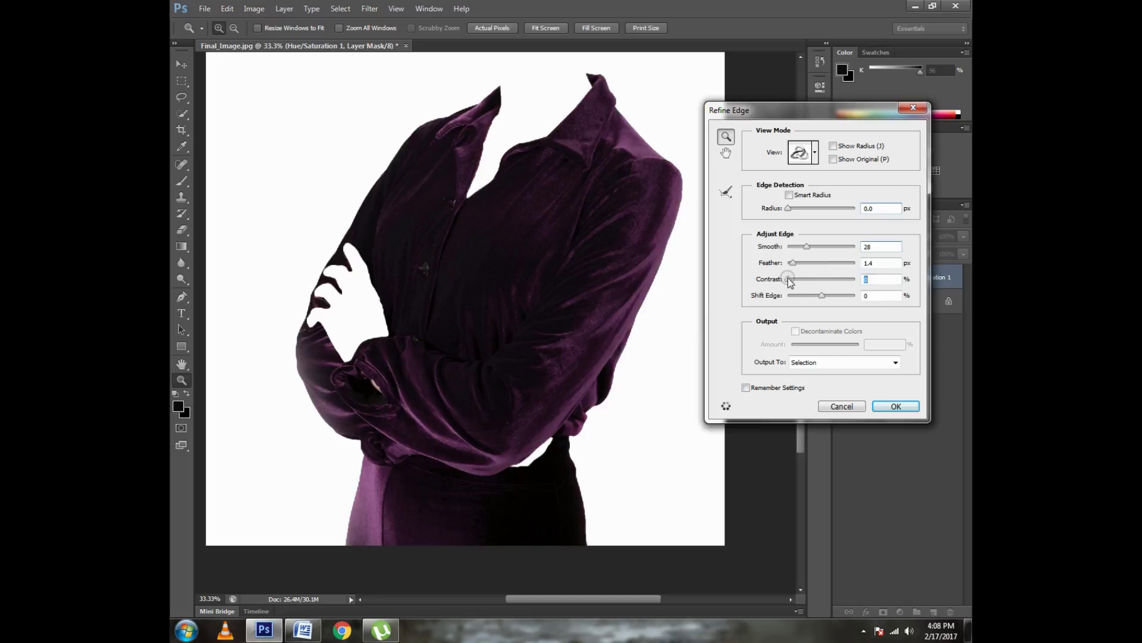
left_click(896, 405)
key("z")
left_click(546, 29)
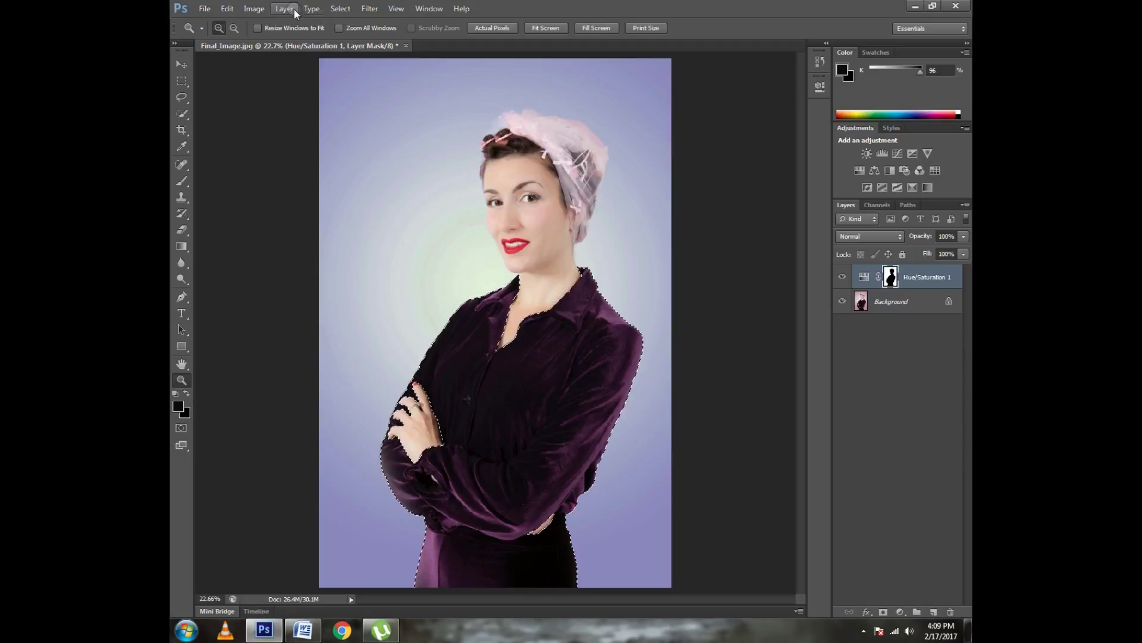
- Start a new Hue/Saturation adjustment layer and highlight the Word note about Hue and saturation
left_click(294, 9)
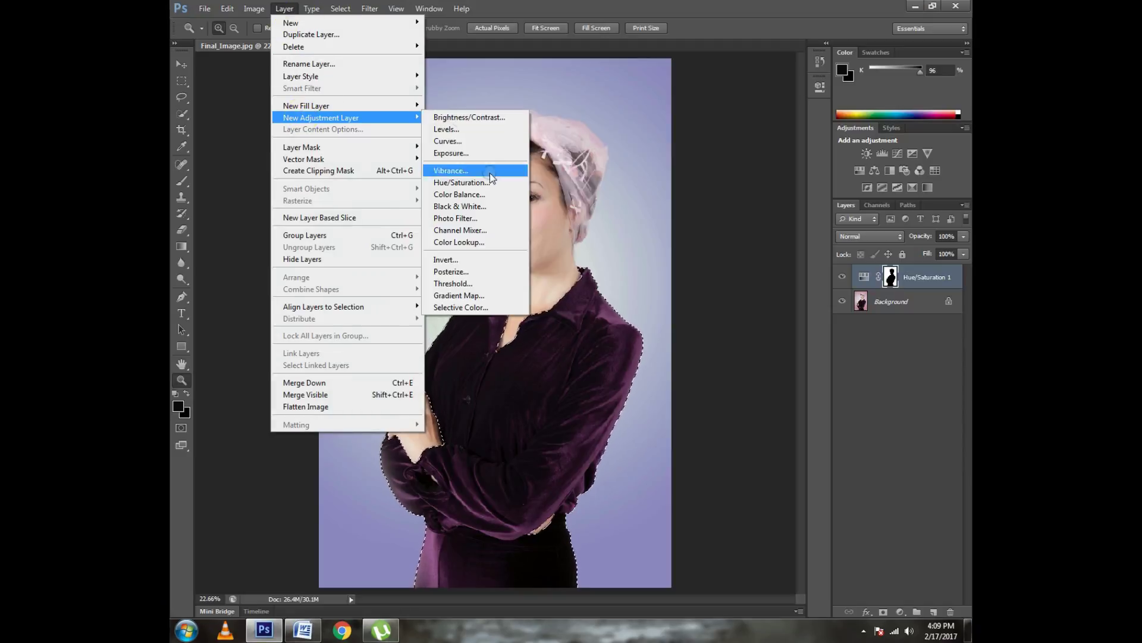
left_click(476, 182)
left_click(304, 630)
scroll(329, 595, "down", 1)
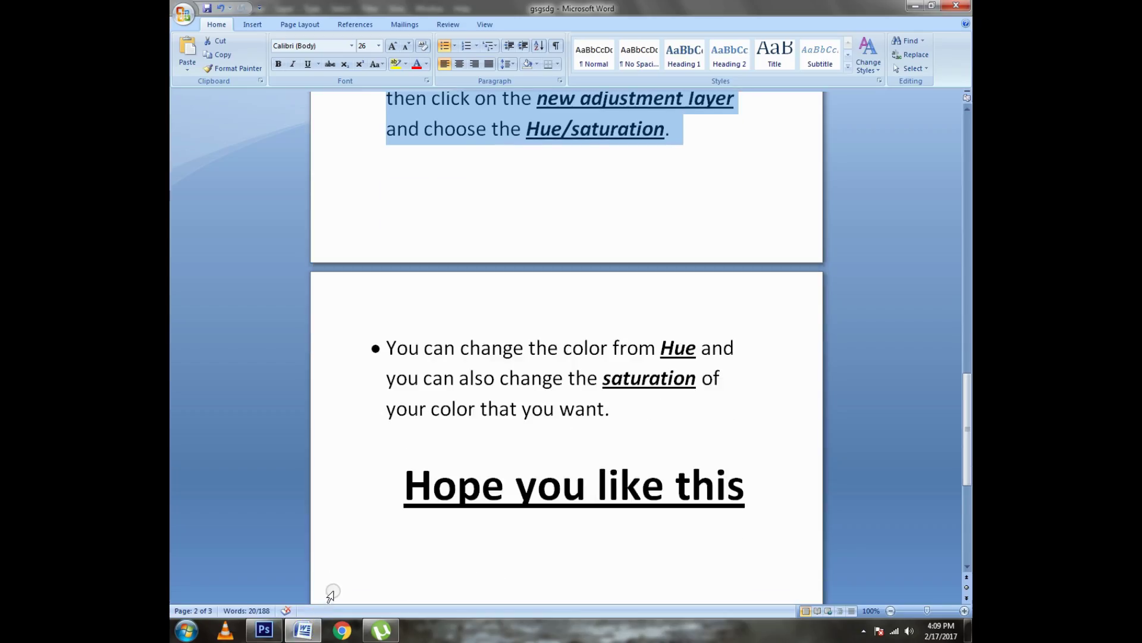
left_click_drag(392, 346, 717, 399)
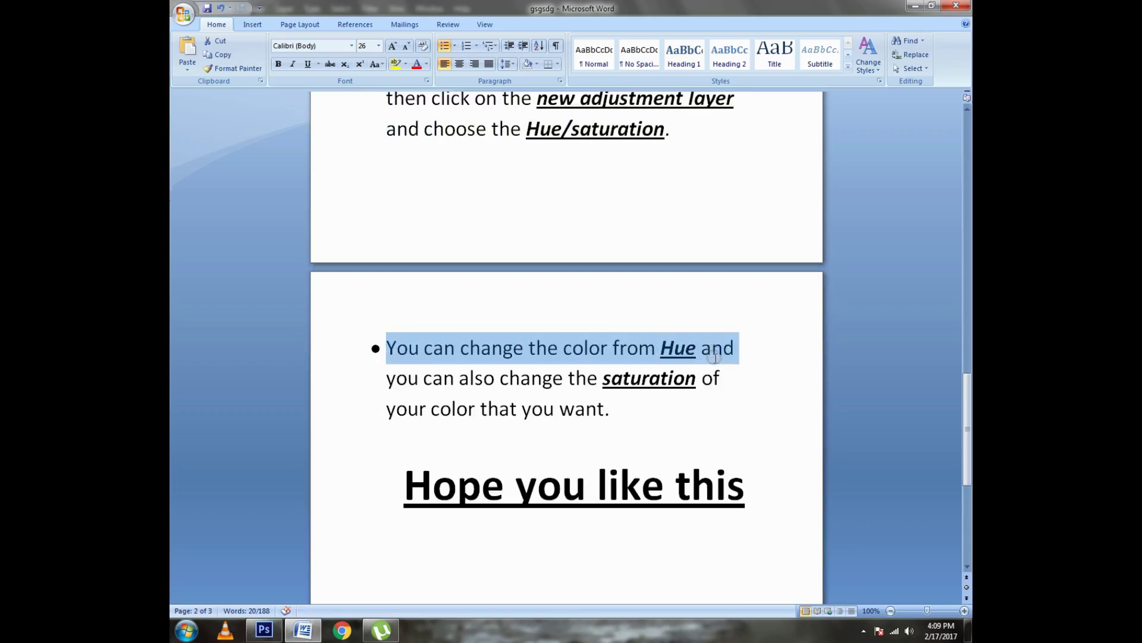
left_click(264, 630)
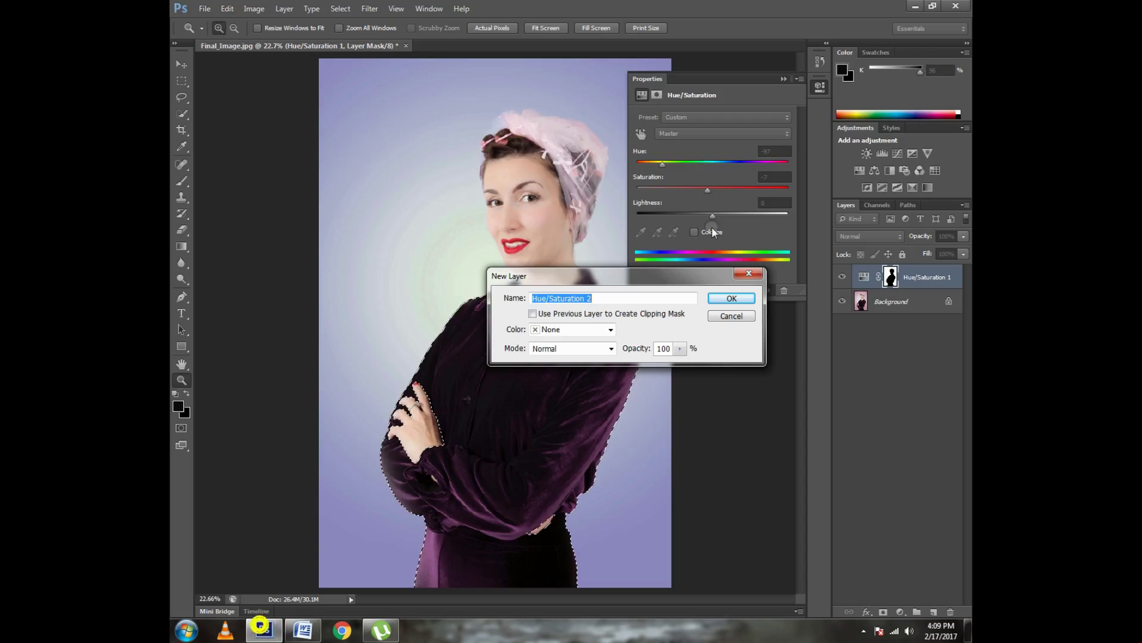
- Create Hue/Saturation 2, try several hues, and drop Saturation to about -79 for a near-black shirt
left_click(732, 296)
mouse_move(711, 164)
left_mouse_down()
mouse_move(643, 169)
mouse_move(790, 167)
left_mouse_up()
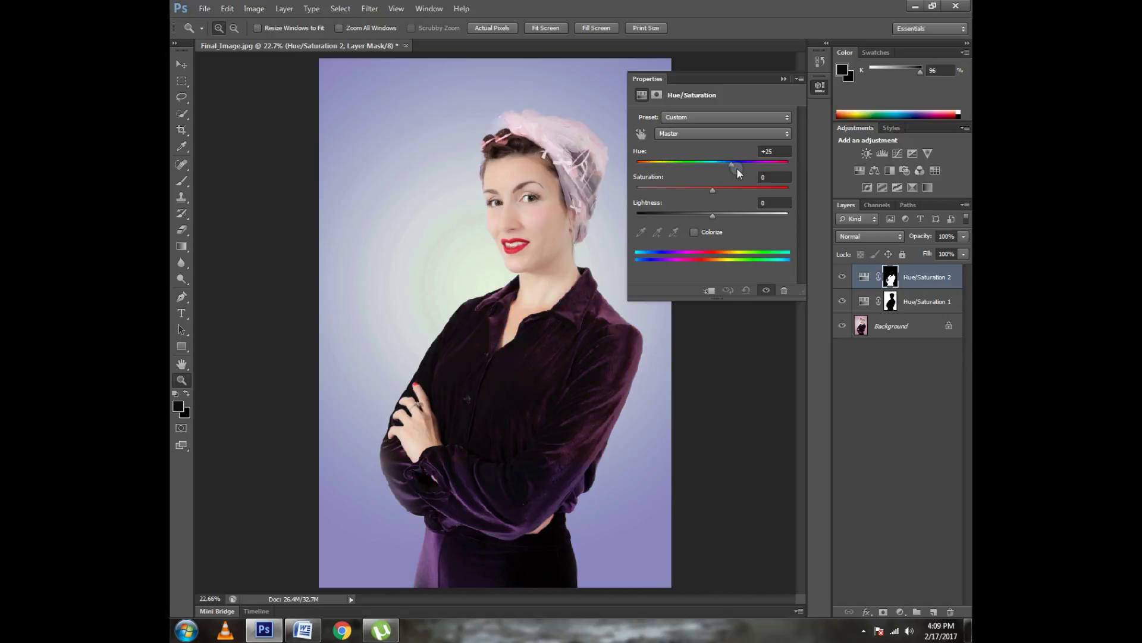
mouse_move(790, 166)
left_mouse_down()
mouse_move(636, 178)
mouse_move(678, 169)
left_mouse_up()
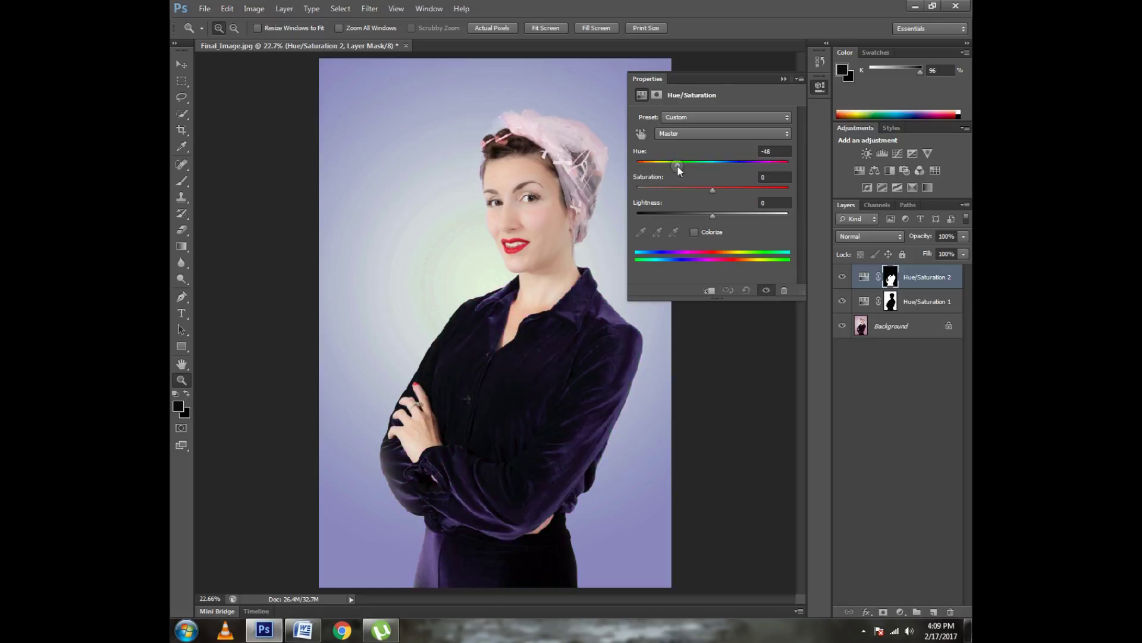
mouse_move(677, 166)
left_mouse_down()
mouse_move(644, 165)
mouse_move(671, 163)
left_mouse_up()
mouse_move(741, 190)
left_mouse_down()
mouse_move(759, 188)
mouse_move(626, 191)
mouse_move(691, 184)
mouse_move(667, 187)
left_mouse_up()
- Toggle the Hue/Saturation 2 layer's visibility to compare the shirt before and after
left_click(784, 78)
left_click(842, 277)
left_click(842, 277)
left_click(843, 277)
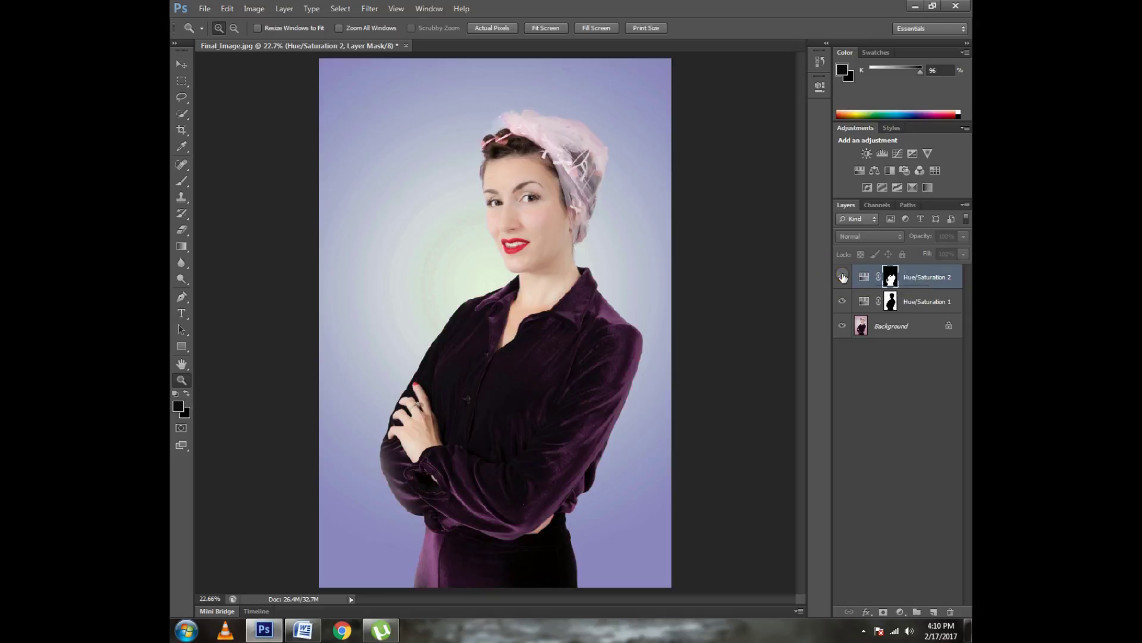
- Highlight the 'Hope you like this' heading in Word and return to Photoshop
left_click(302, 629)
left_click_drag(400, 351, 738, 342)
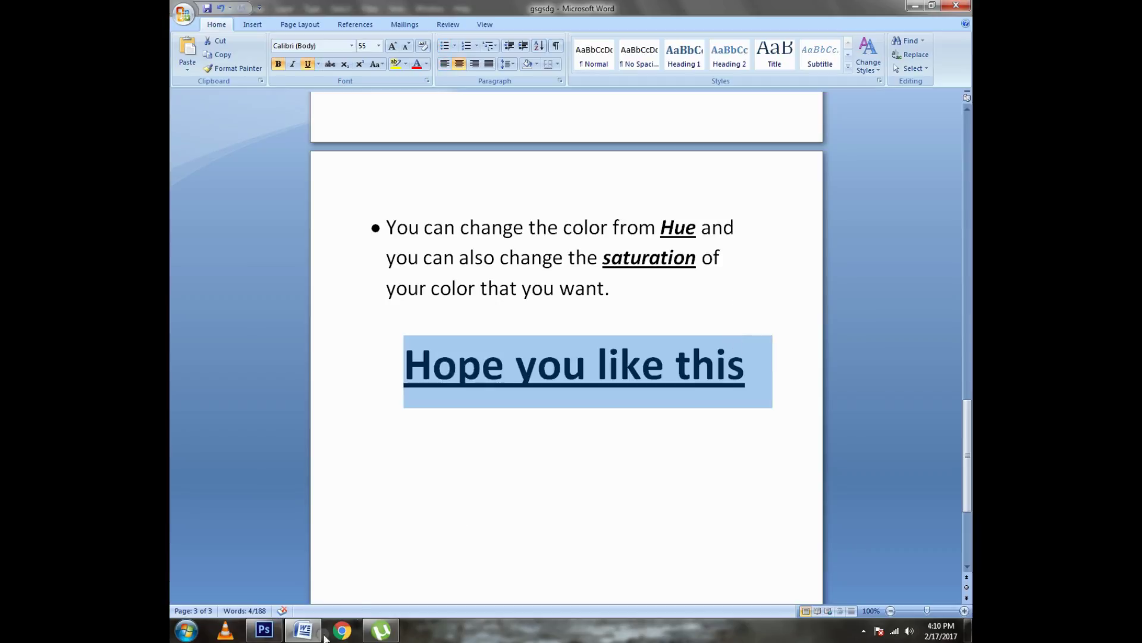
left_click(264, 630)
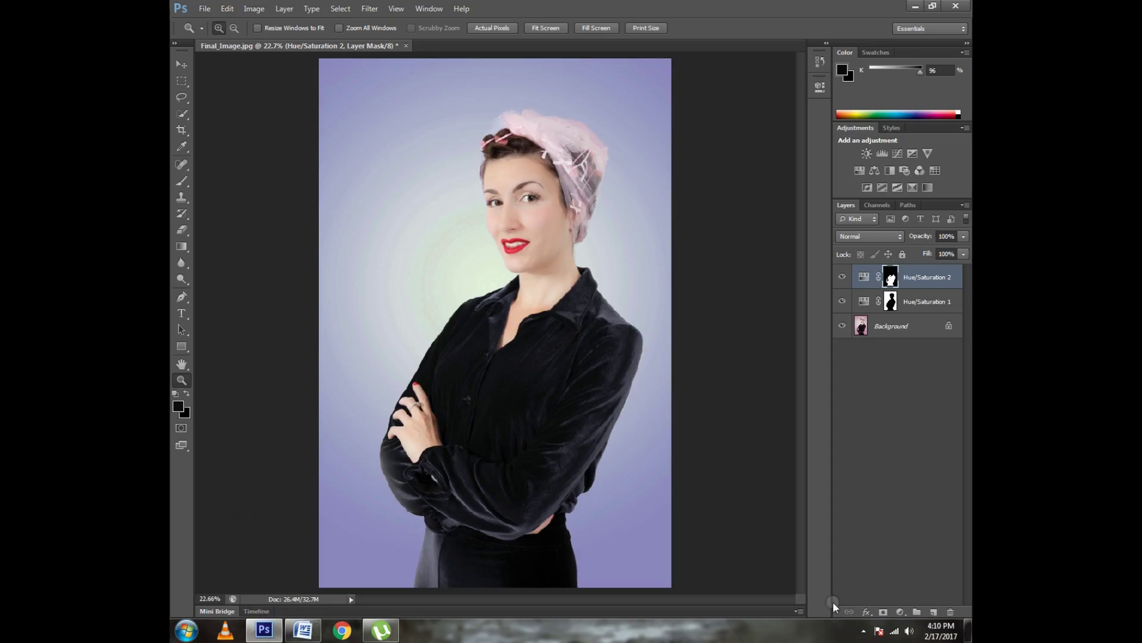
left_click(864, 630)
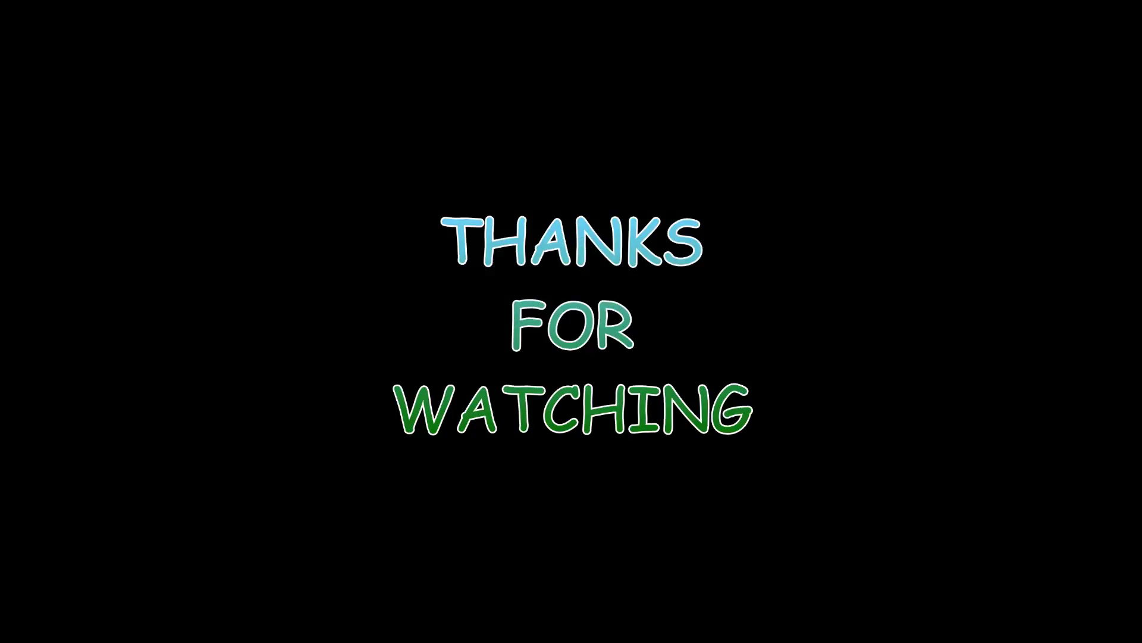